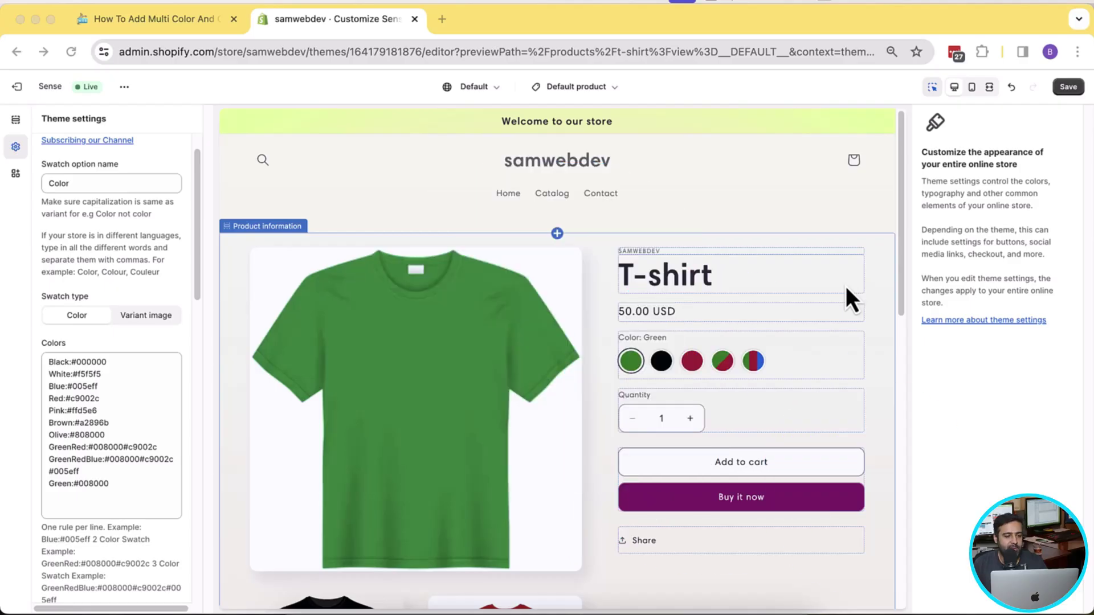
# Examine the Color swatch rules in the theme settings, highlighting the hex codes of the GreenRedBlue and GreenRed entries
pyautogui.scroll(-2, 847, 223)
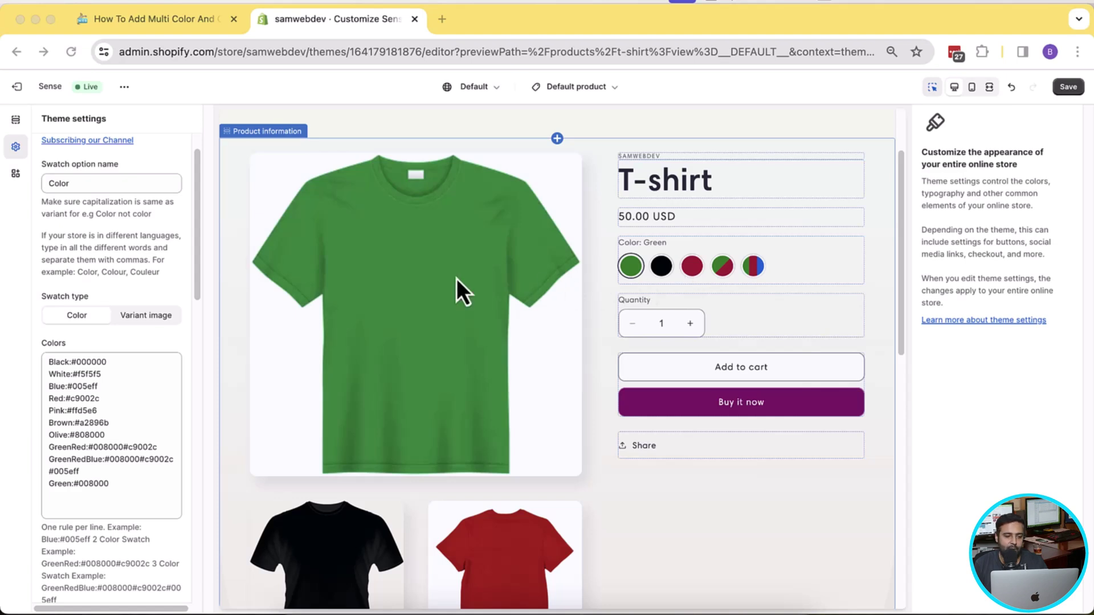
pyautogui.click(196, 289)
pyautogui.scroll(-3, 196, 293)
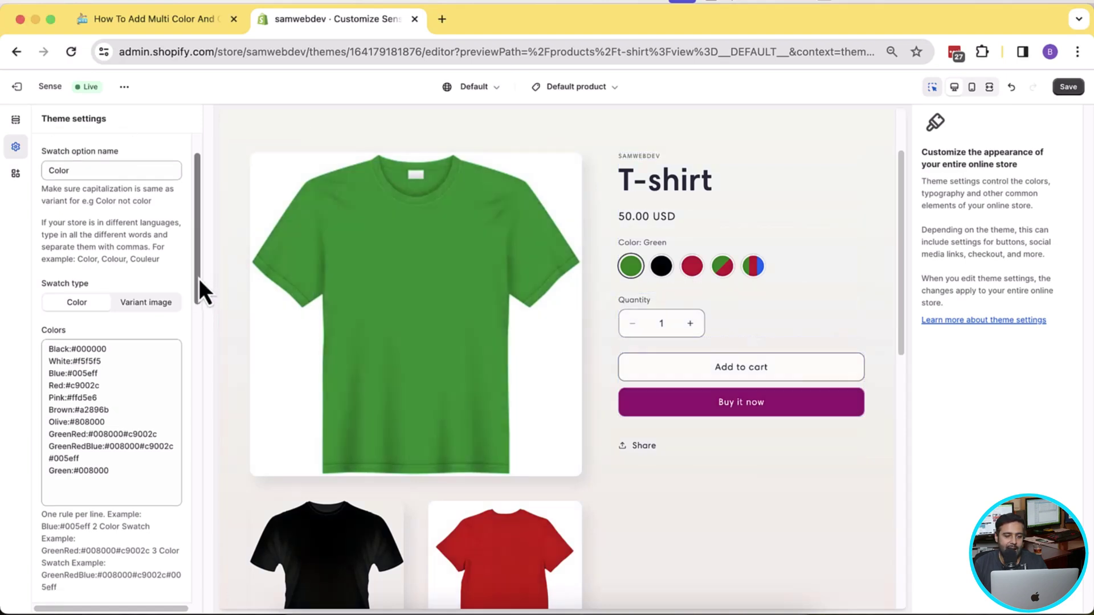
pyautogui.moveTo(123, 406); pyautogui.dragTo(104, 387)
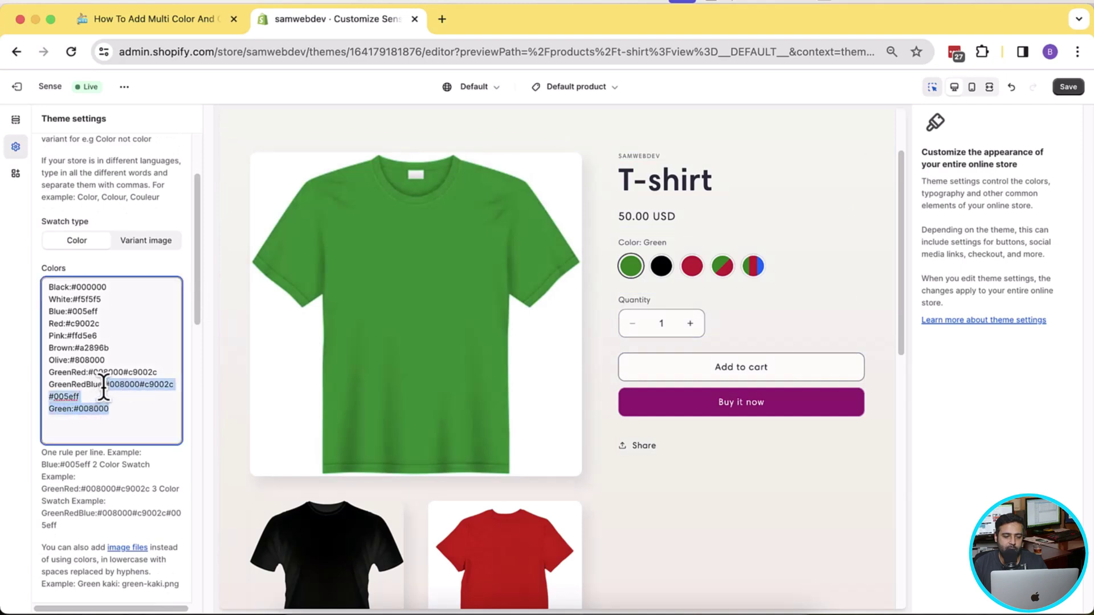
pyautogui.click(94, 384)
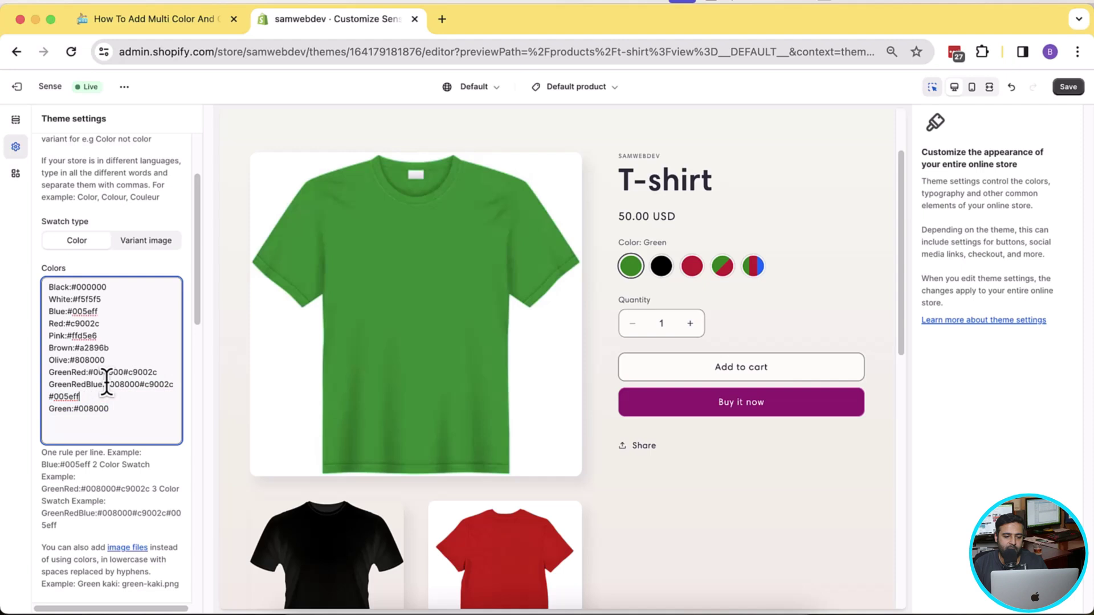
pyautogui.moveTo(107, 382); pyautogui.dragTo(116, 393)
pyautogui.click(106, 382)
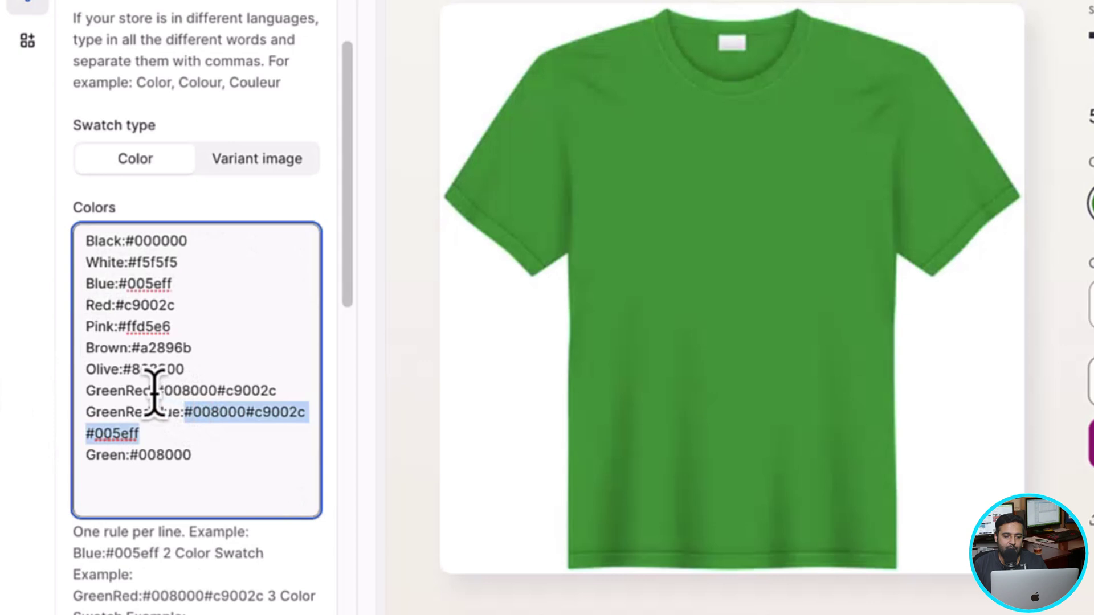
pyautogui.moveTo(155, 391); pyautogui.dragTo(283, 393)
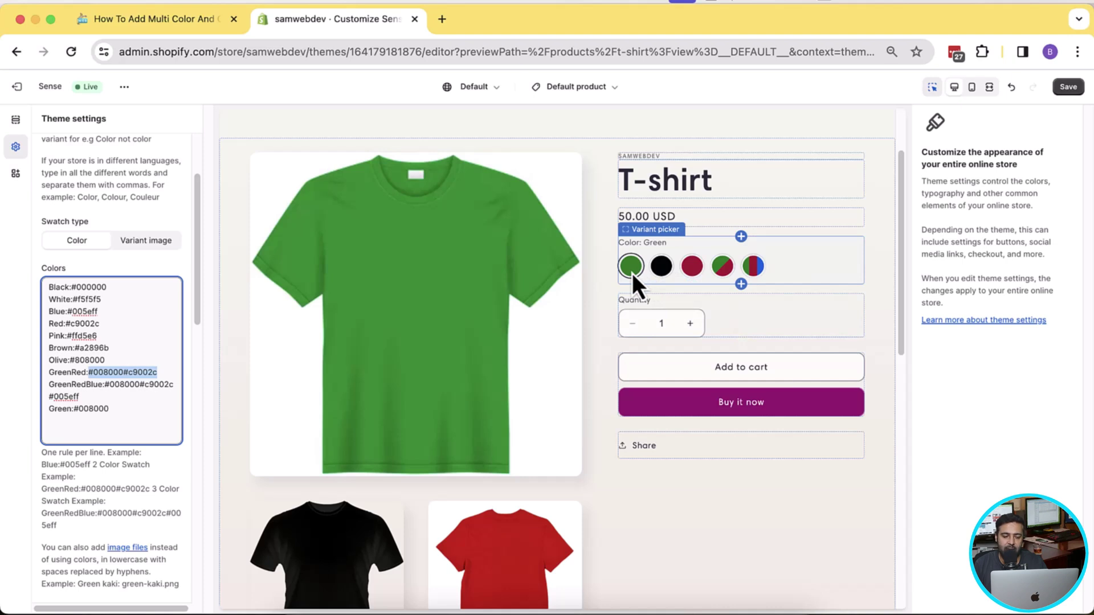
# Copy the Green rule's hex code and replace it with the image file logo.png in the Colors list
pyautogui.moveTo(75, 409); pyautogui.dragTo(108, 408)
pyautogui.press('super+c')
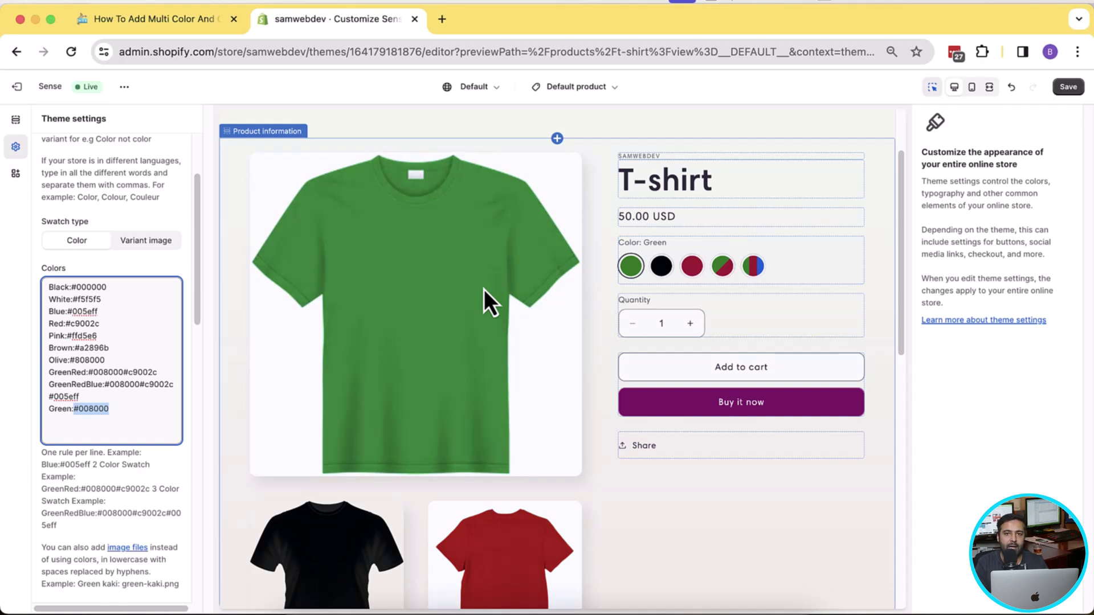
pyautogui.write('logo.')
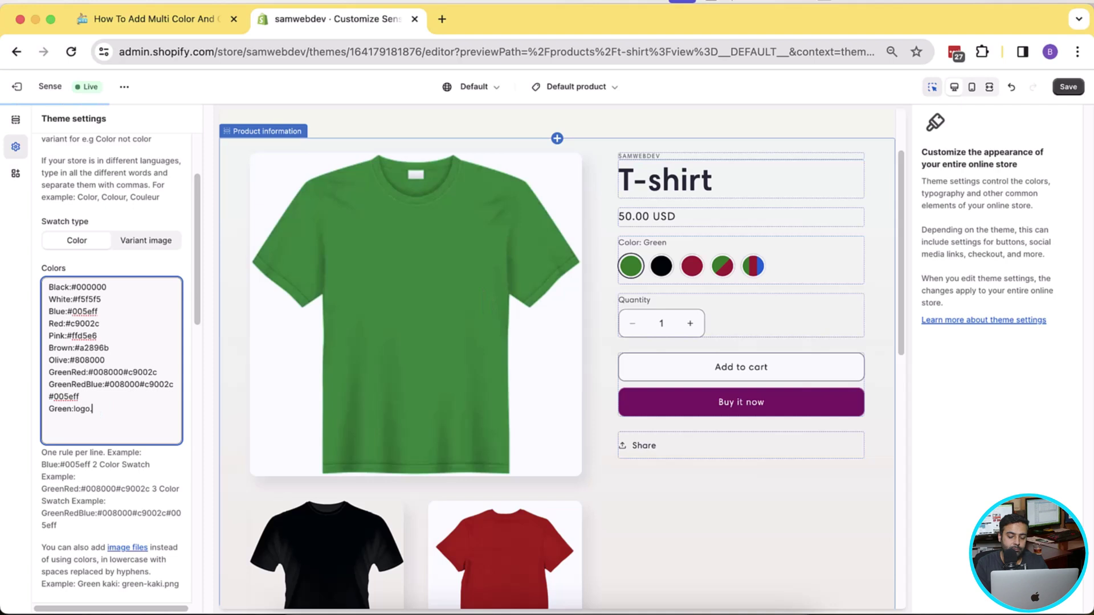
pyautogui.write('pnp')
pyautogui.press('BackSpace')
pyautogui.press('BackSpace')
pyautogui.write('ng')
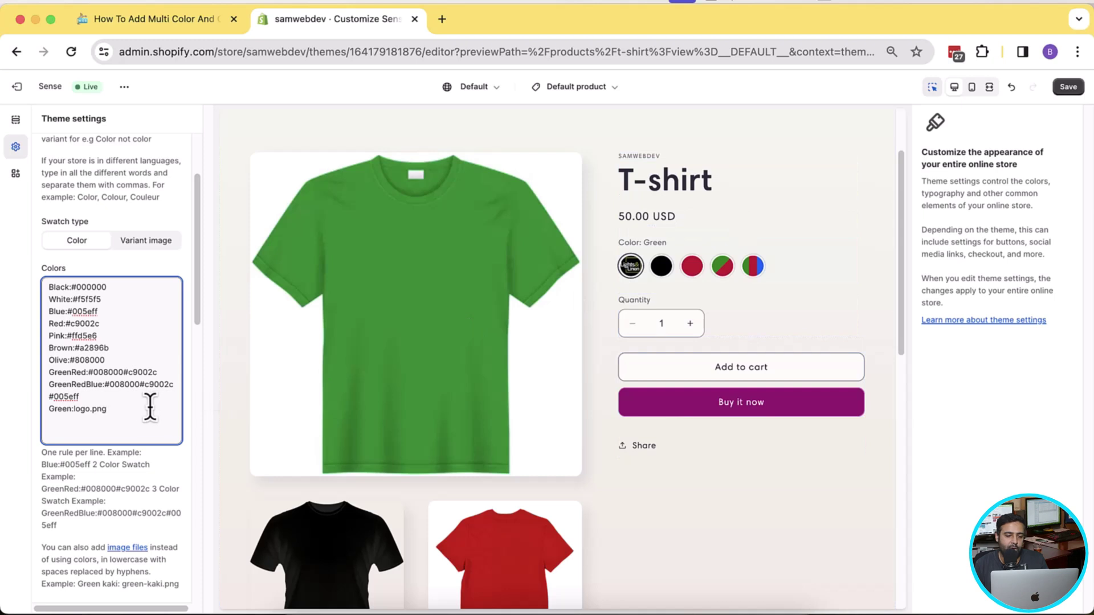
# Replace the image file name in the Green swatch rule with the copied hex code #008000
pyautogui.moveTo(105, 384); pyautogui.dragTo(73, 409)
pyautogui.click(100, 414)
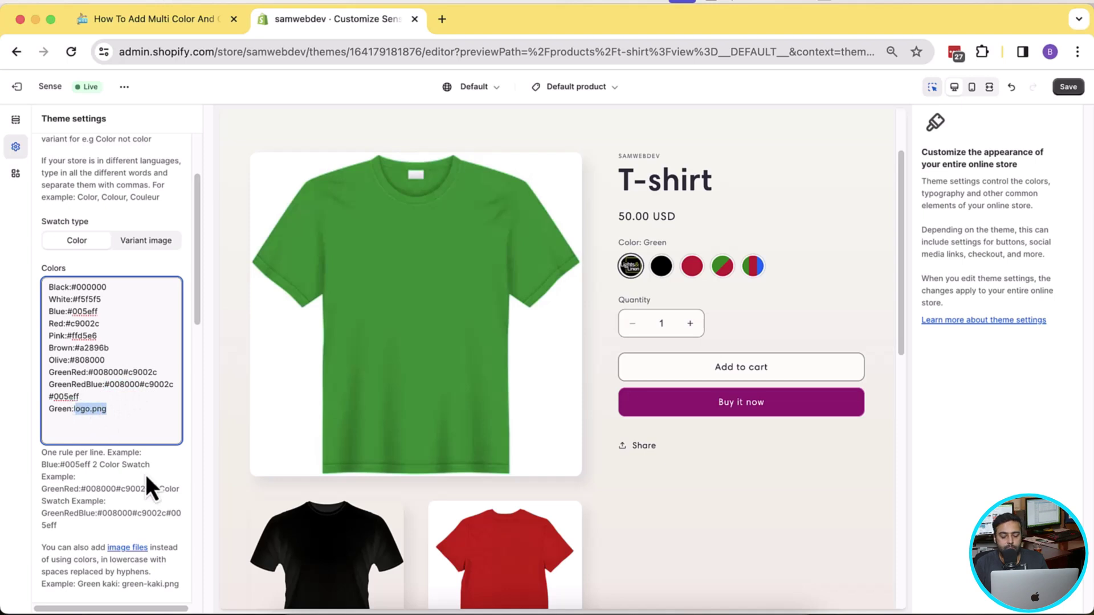
pyautogui.press('super+v')
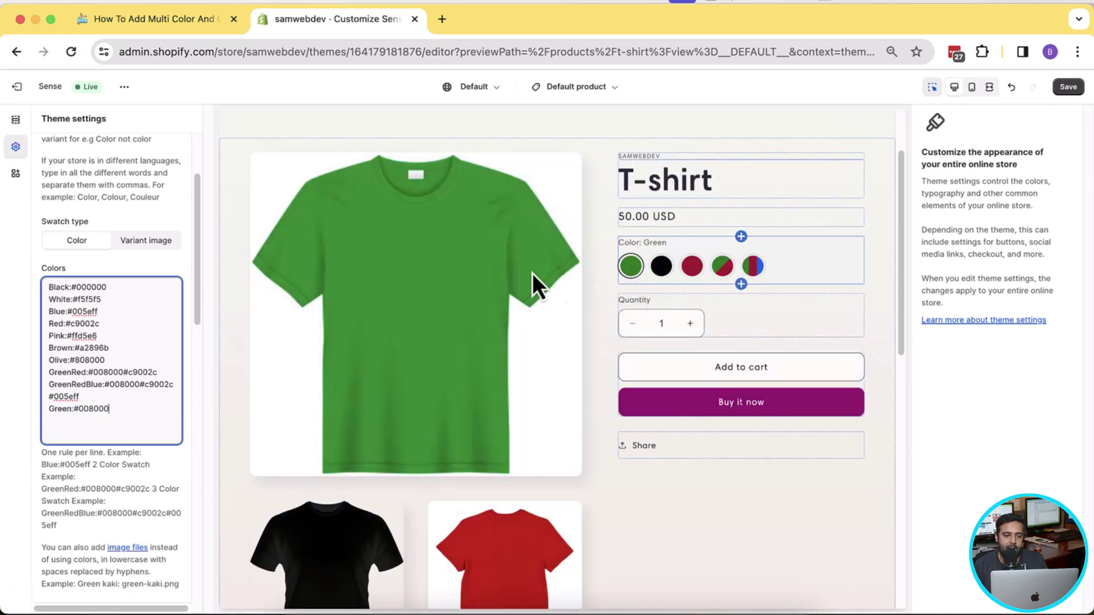
pyautogui.click(153, 247)
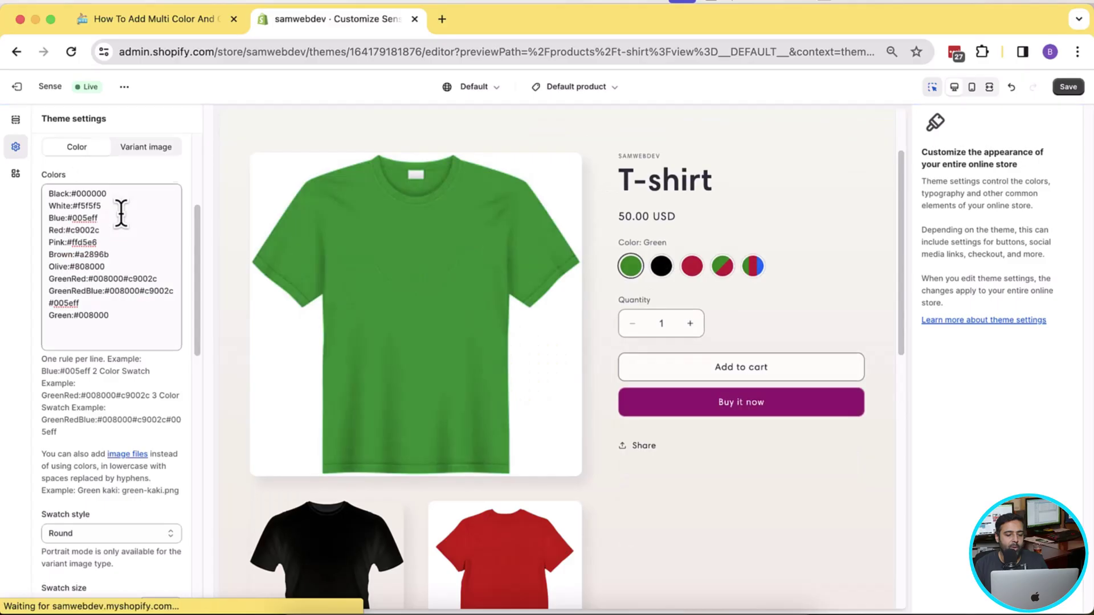
# Try the Square swatch style, and switch the swatch style to Square round corners
pyautogui.scroll(-5, 171, 212)
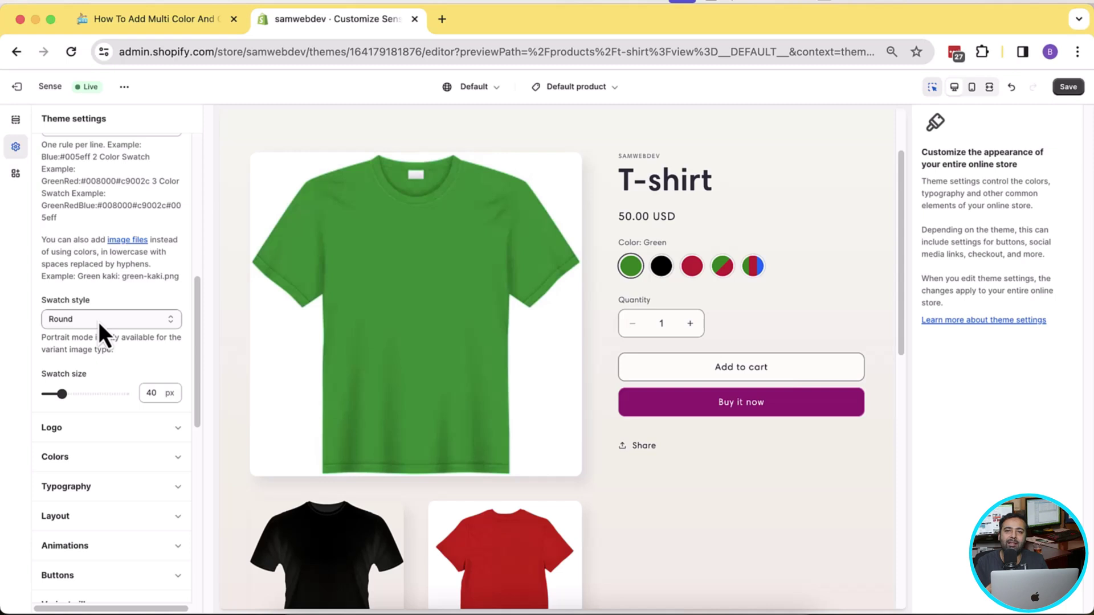
pyautogui.click(100, 333)
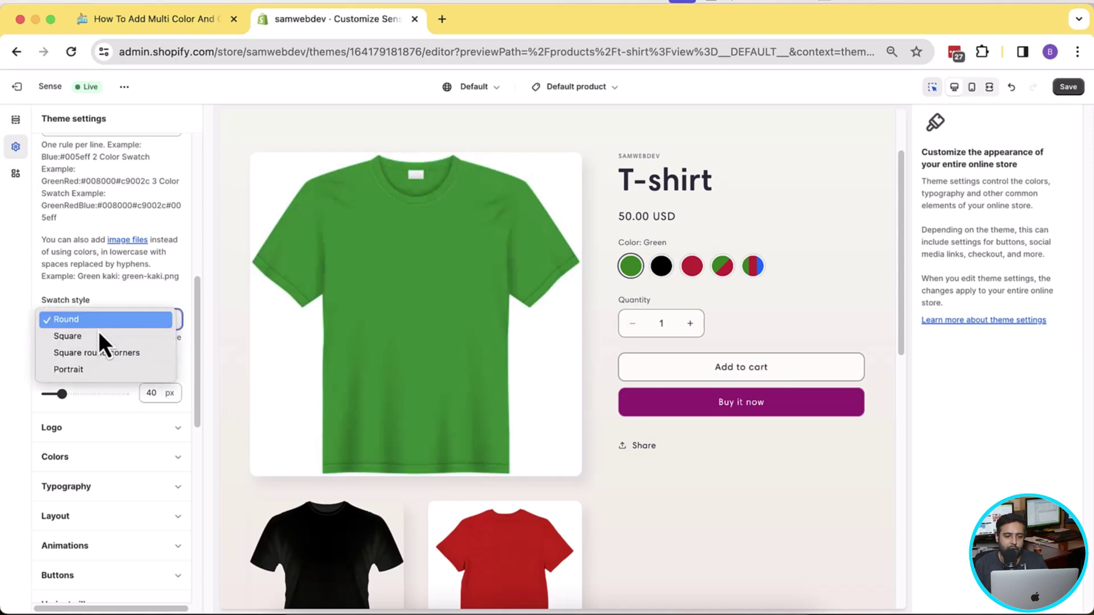
pyautogui.click(100, 336)
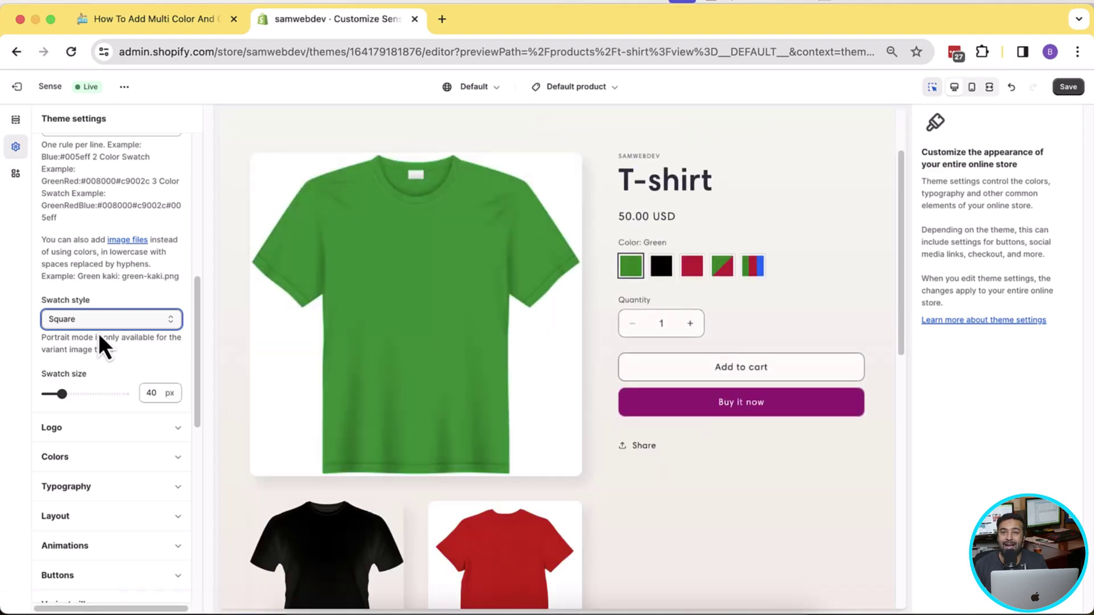
pyautogui.click(109, 322)
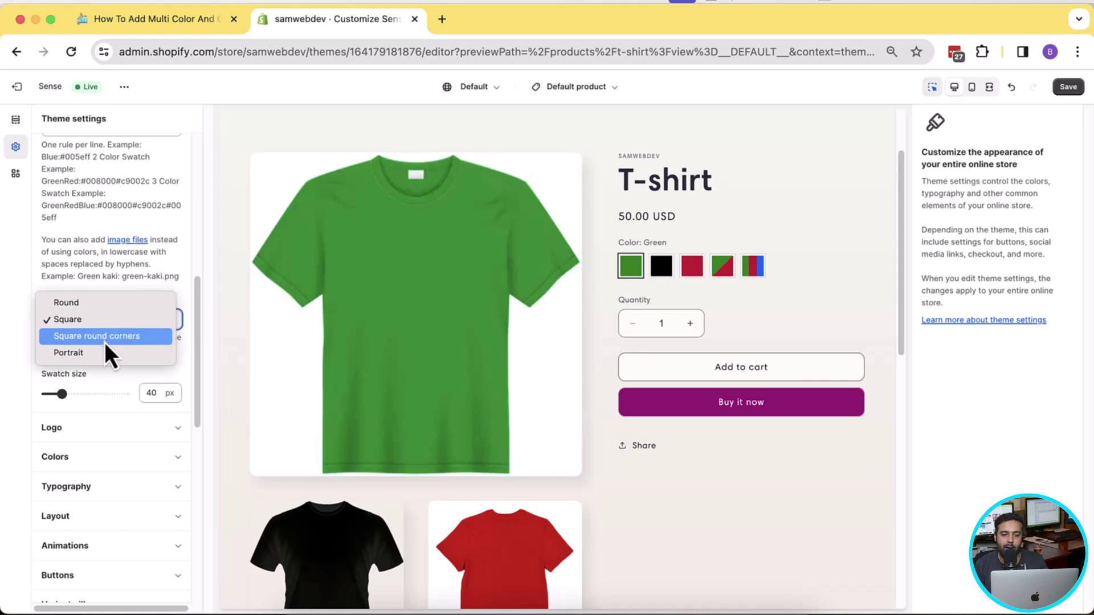
pyautogui.click(105, 341)
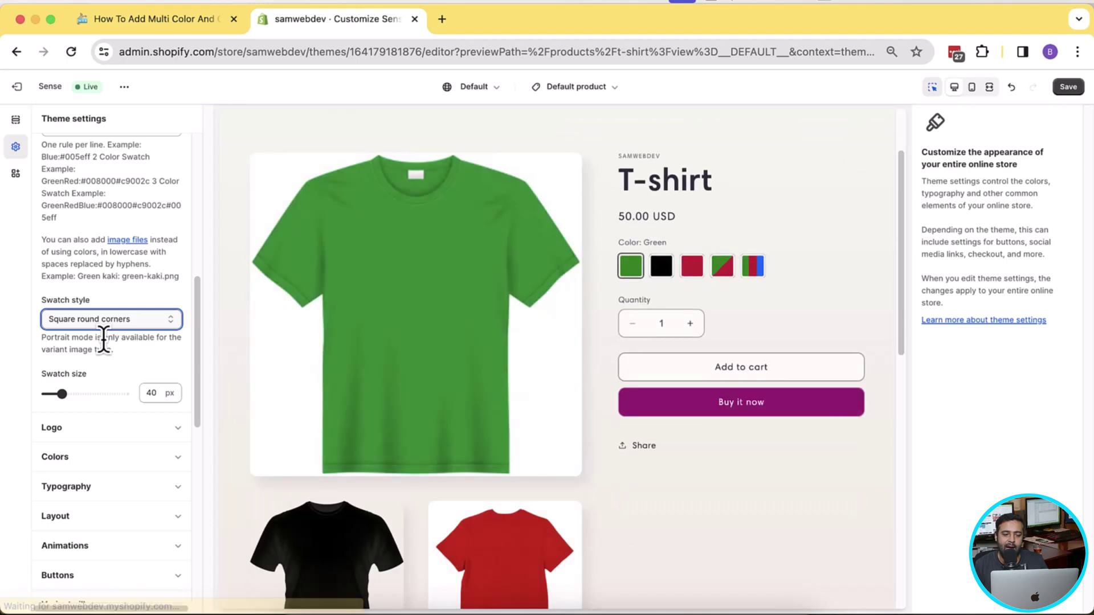
pyautogui.click(128, 319)
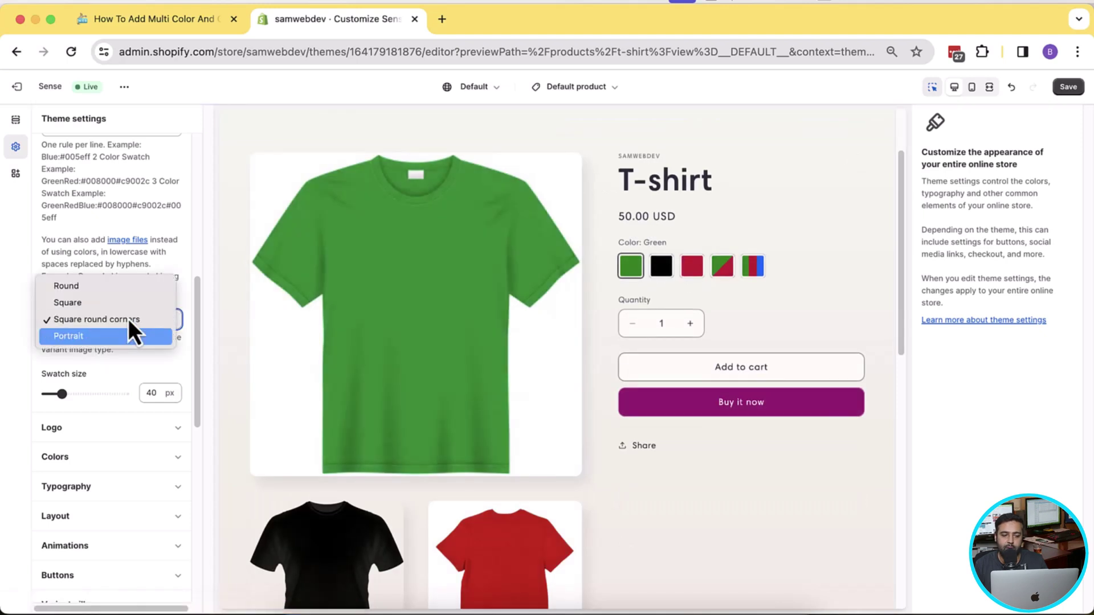
pyautogui.click(132, 313)
# Set the swatch type to Variant image
pyautogui.scroll(5, 153, 265)
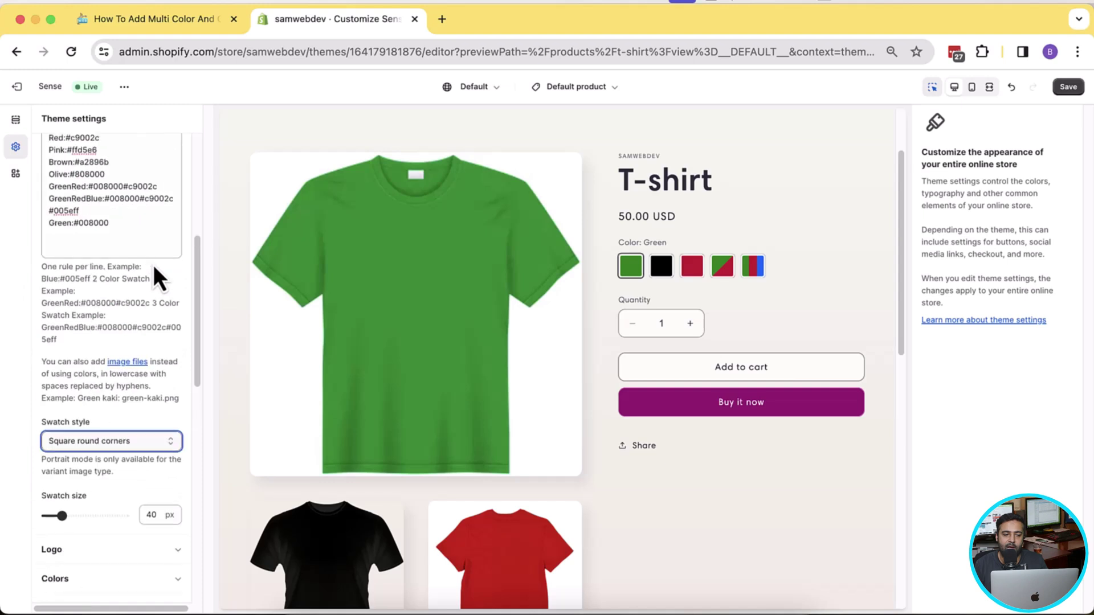
pyautogui.scroll(3, 153, 265)
pyautogui.click(151, 232)
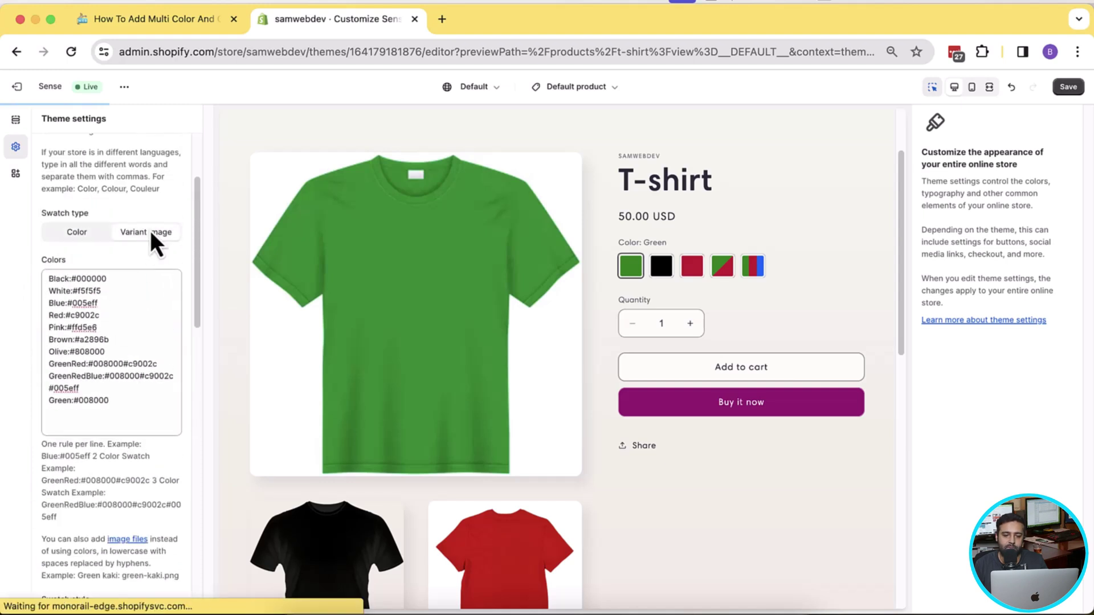
# Set the swatch style to Portrait and increase the swatch size to 60 px
pyautogui.scroll(-7, 150, 230)
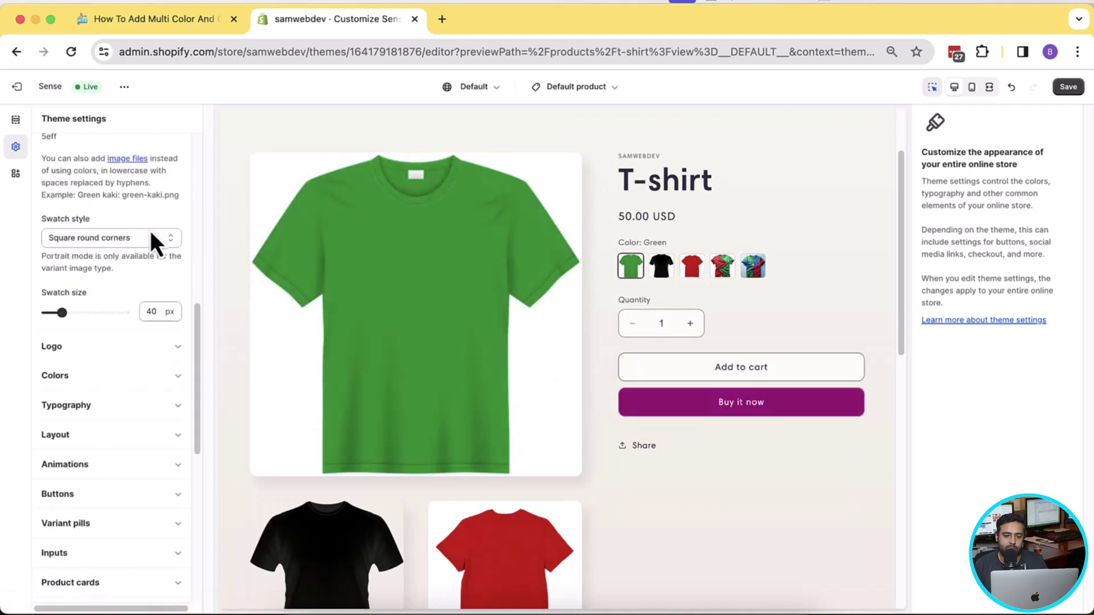
pyautogui.click(150, 235)
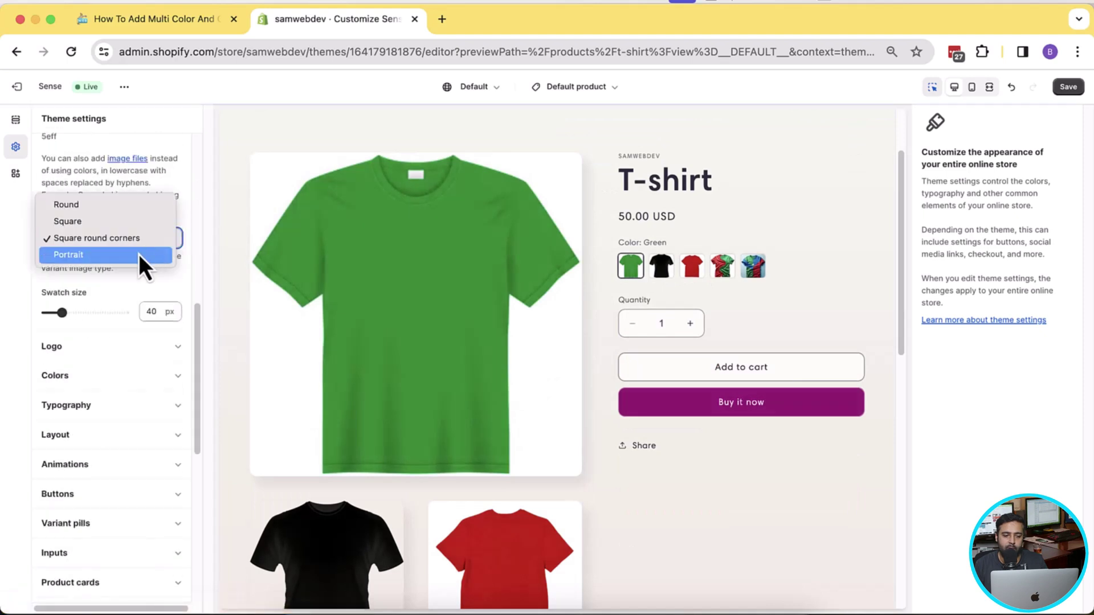
pyautogui.click(139, 254)
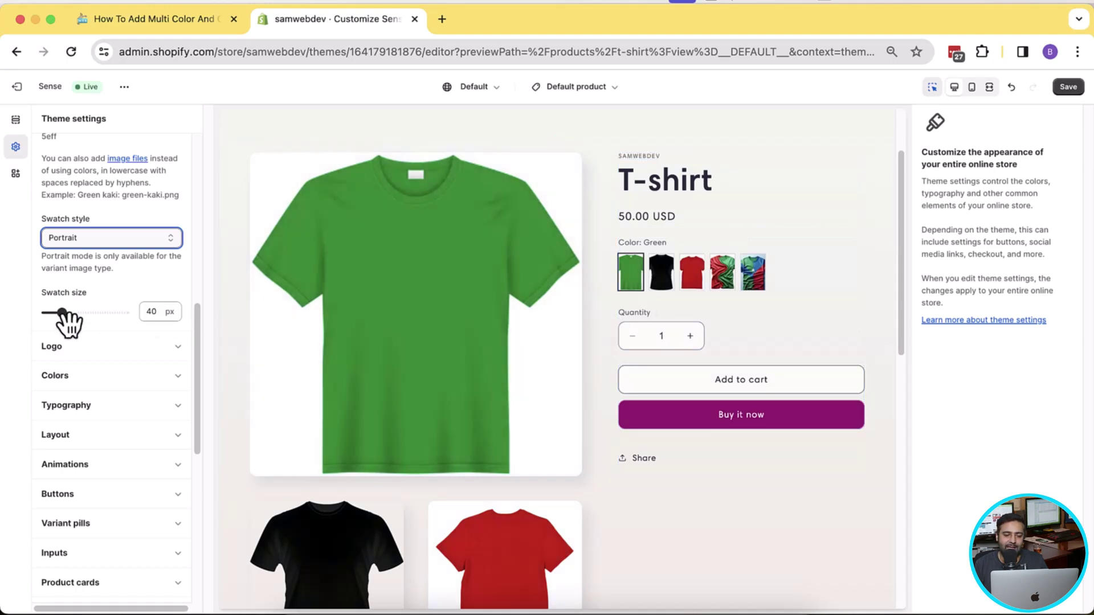
pyautogui.moveTo(62, 313); pyautogui.dragTo(78, 313)
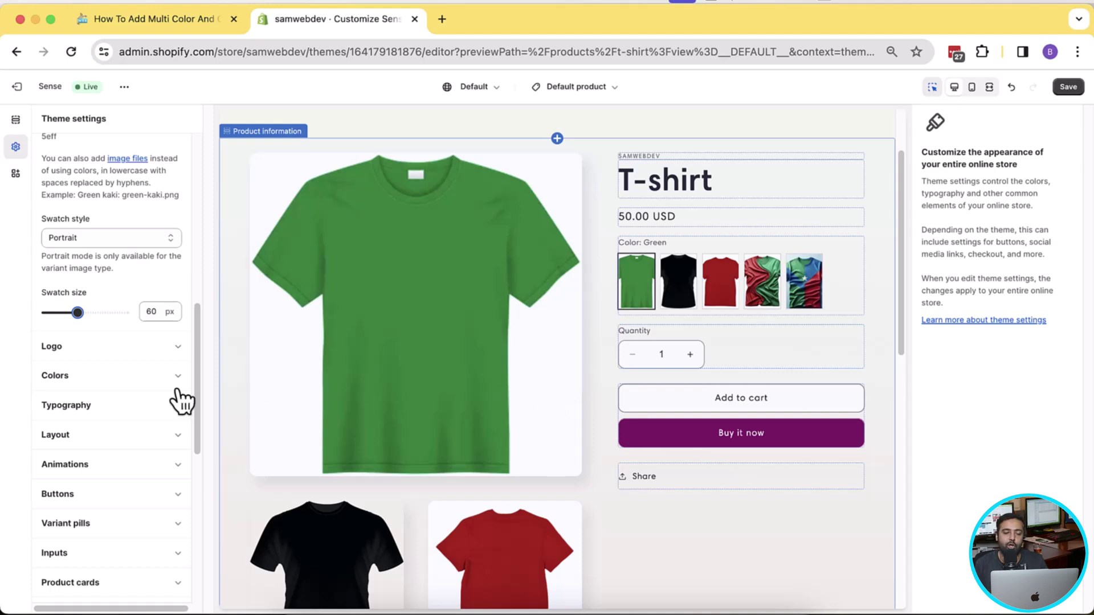
# Look through the product templates in the page selector and the Color Swatches section of the theme settings
pyautogui.scroll(8, 180, 399)
pyautogui.scroll(2, 182, 402)
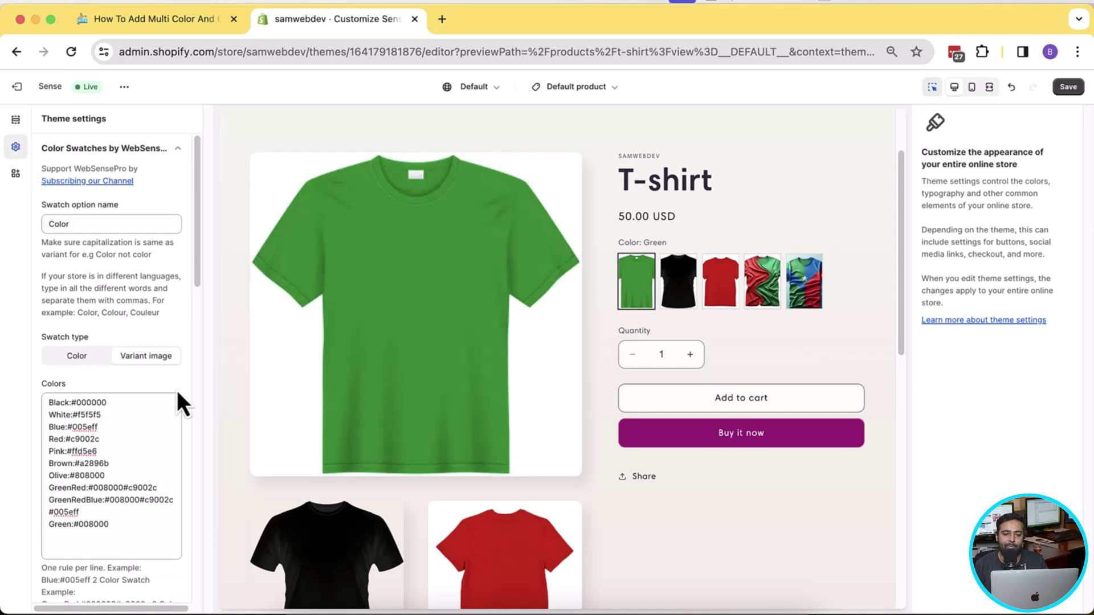
pyautogui.click(609, 92)
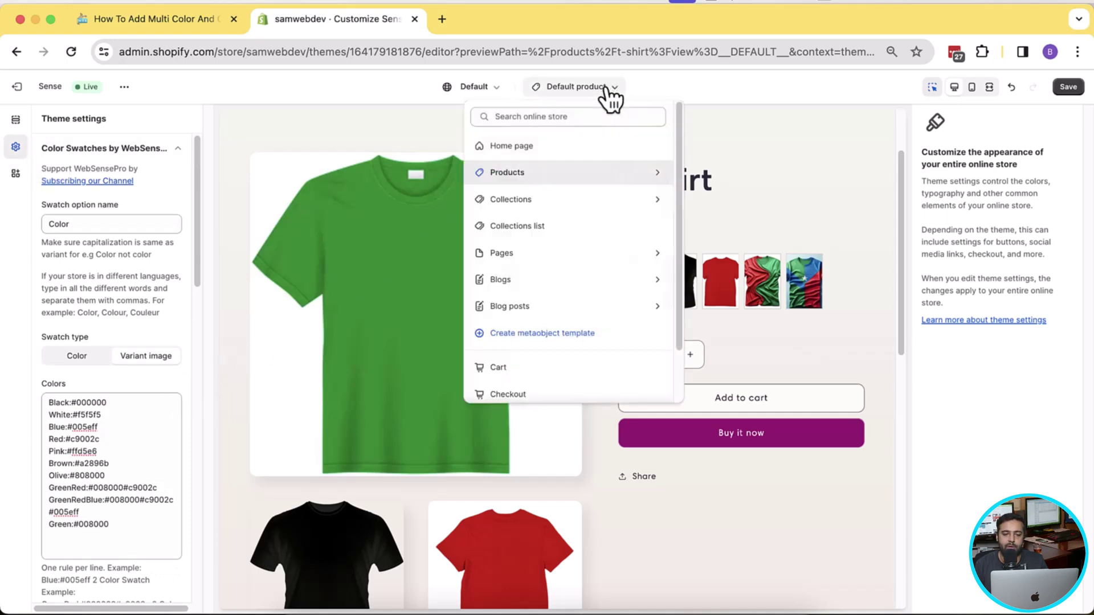
pyautogui.click(562, 172)
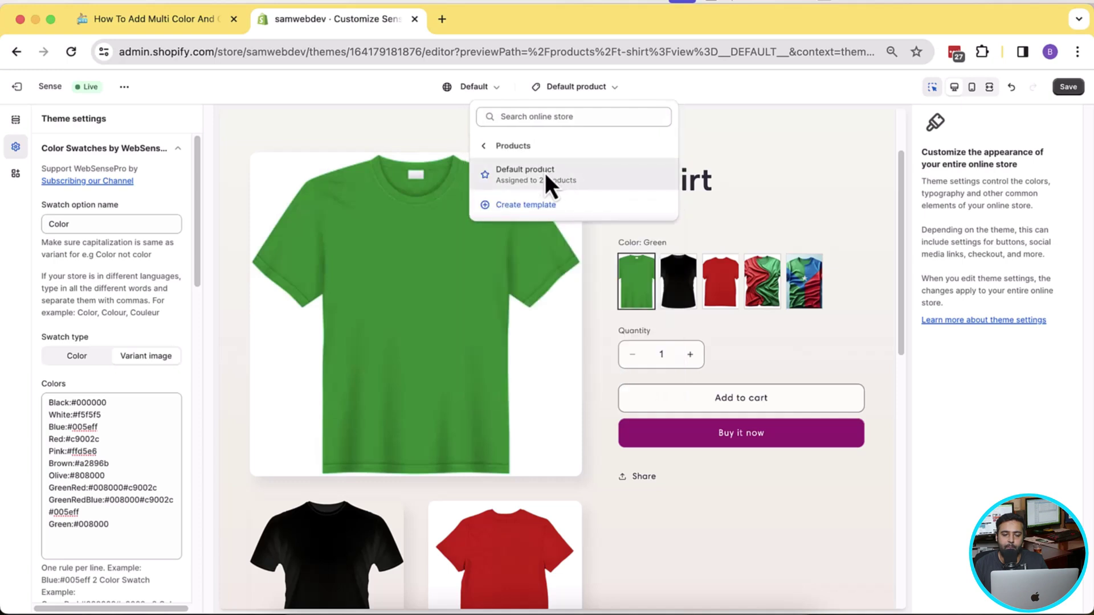
pyautogui.click(179, 188)
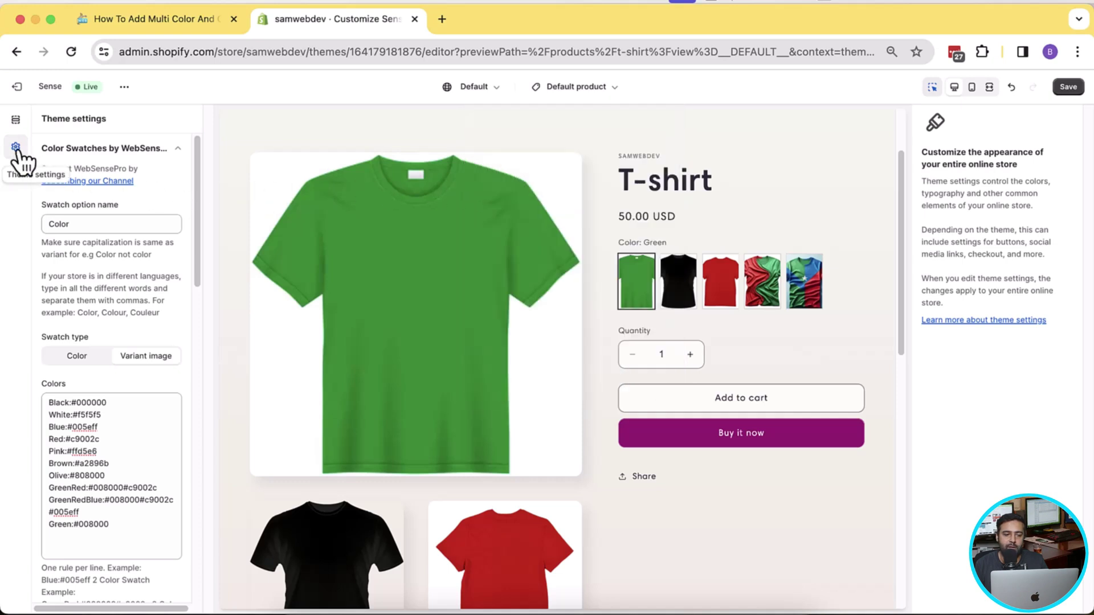
pyautogui.click(172, 152)
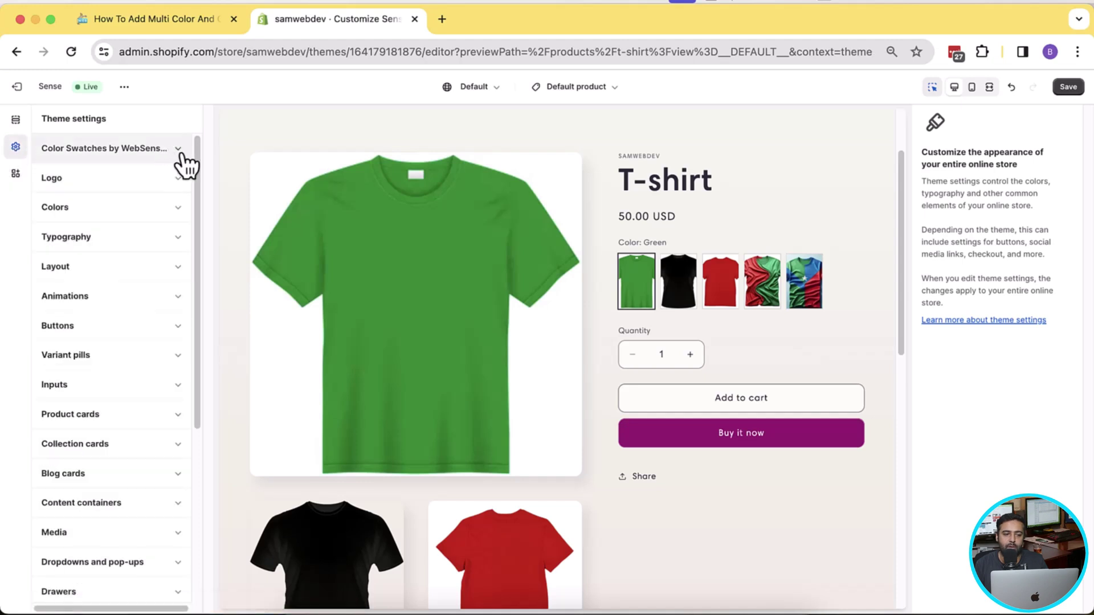
pyautogui.click(180, 155)
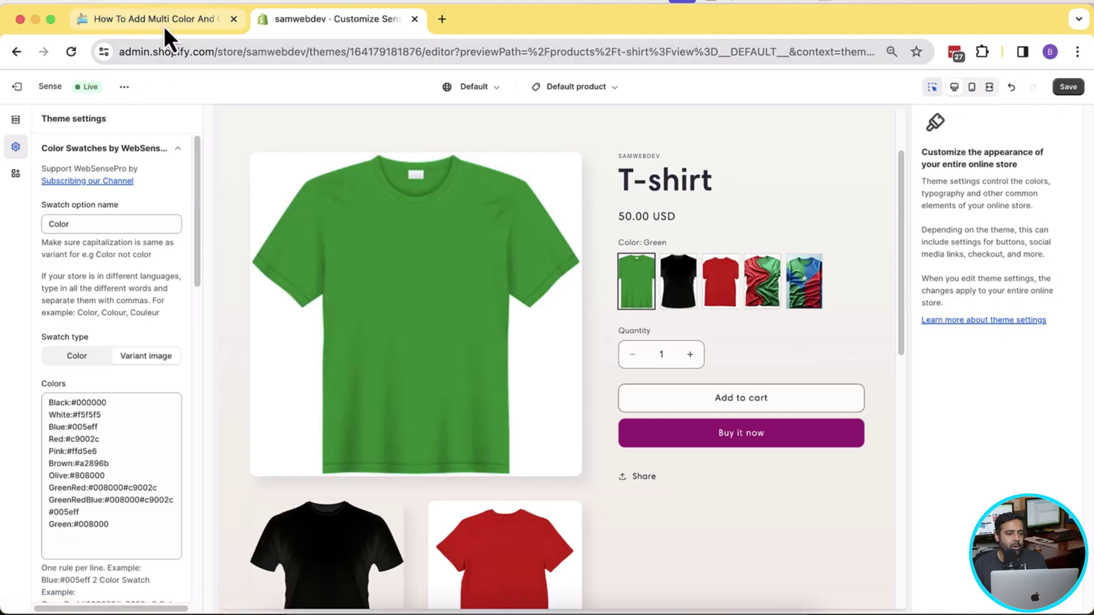
# Check the blog article with the swatch code, and exit the theme editor to the Themes page, discarding the unsaved changes
pyautogui.click(163, 26)
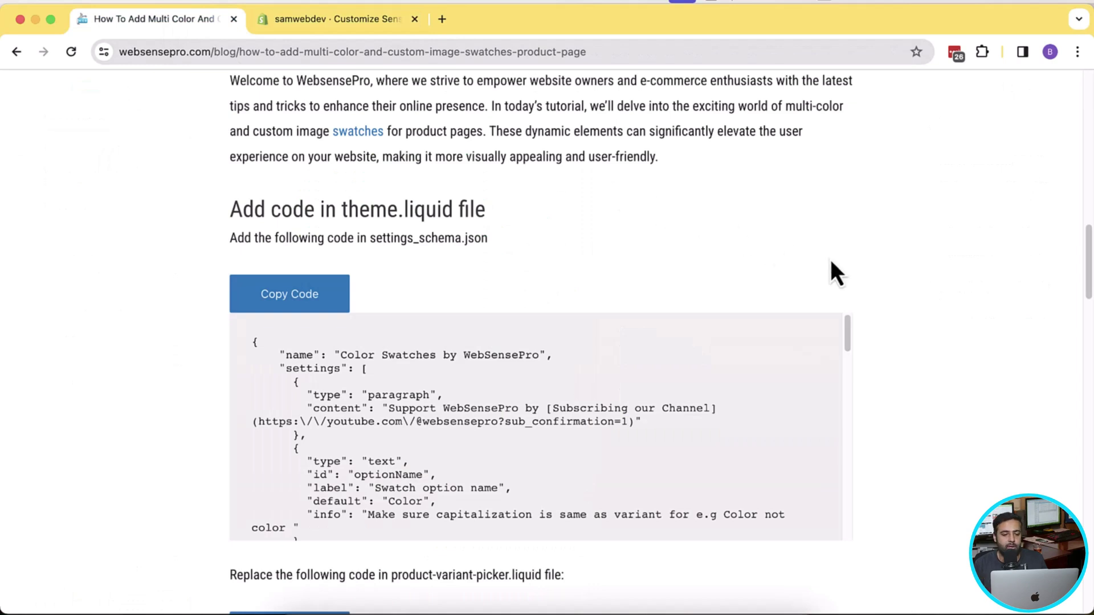
pyautogui.click(364, 18)
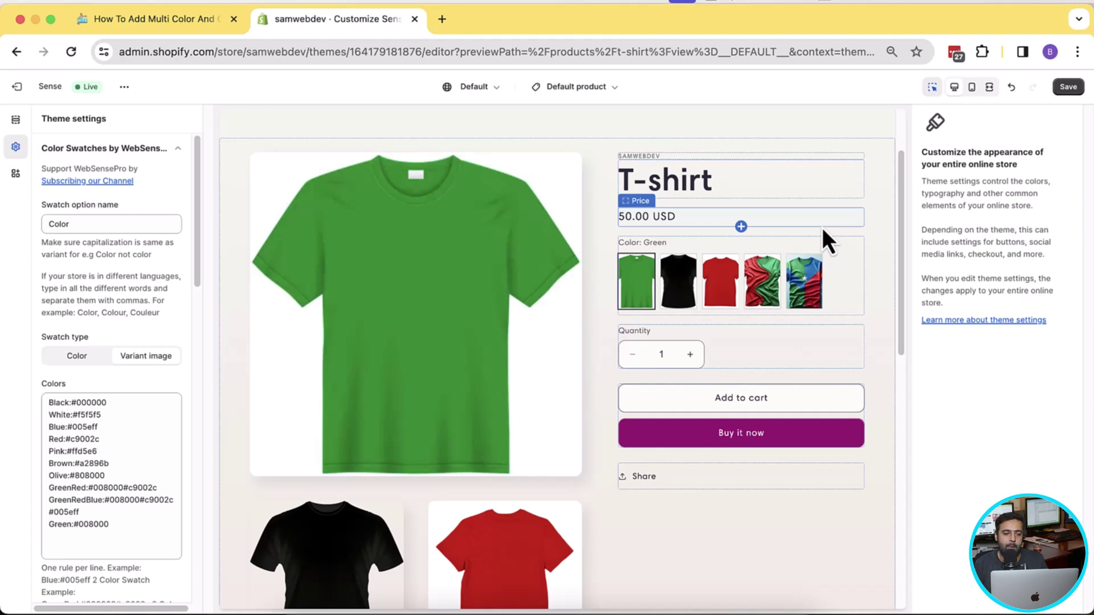
pyautogui.click(18, 86)
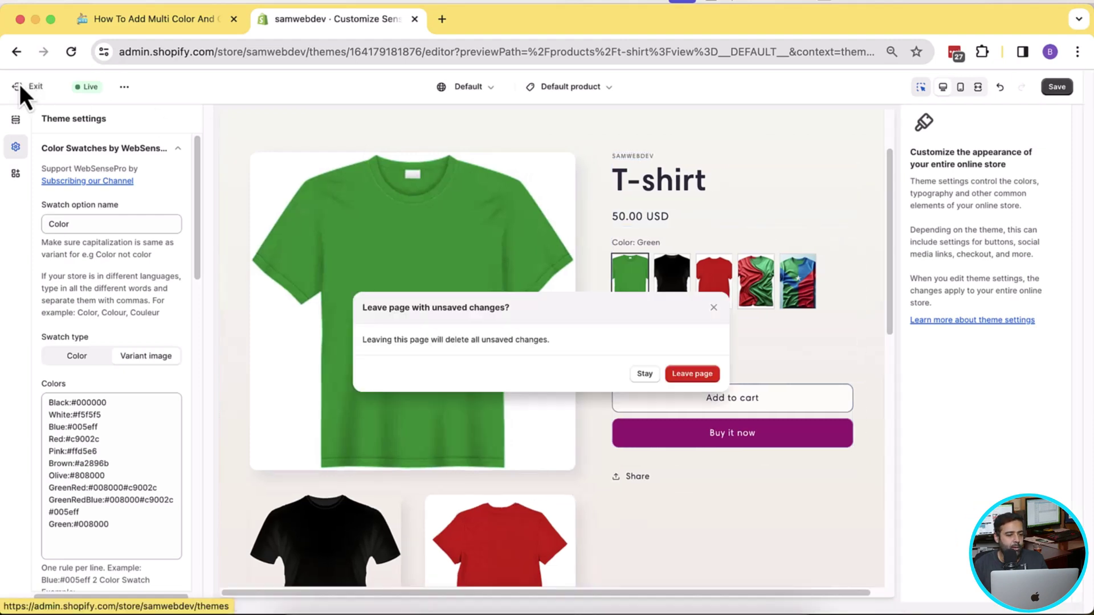
pyautogui.click(699, 374)
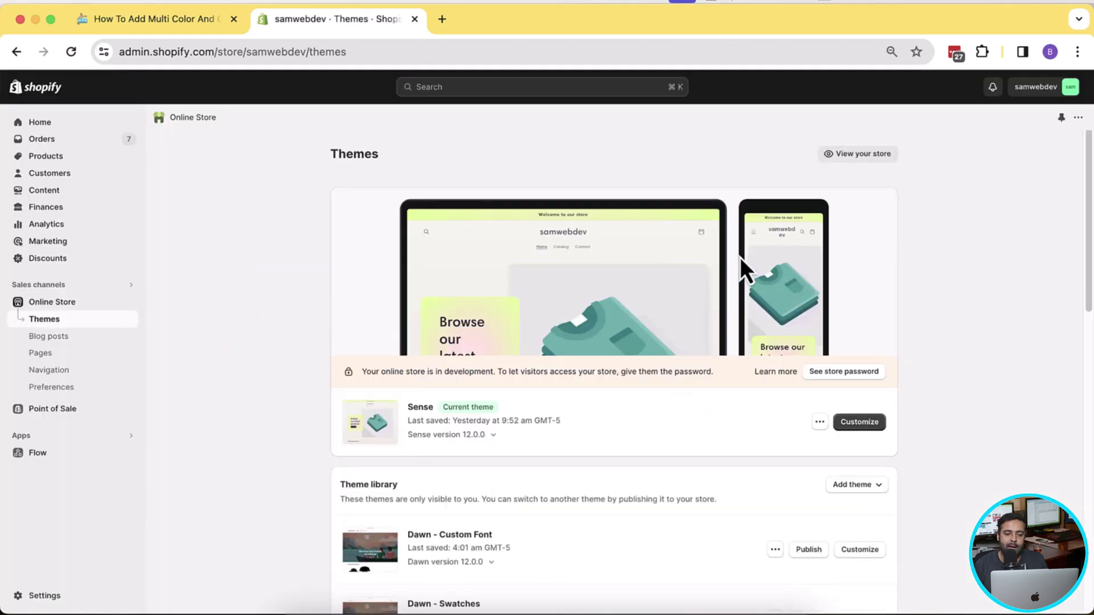
pyautogui.scroll(-3, 740, 258)
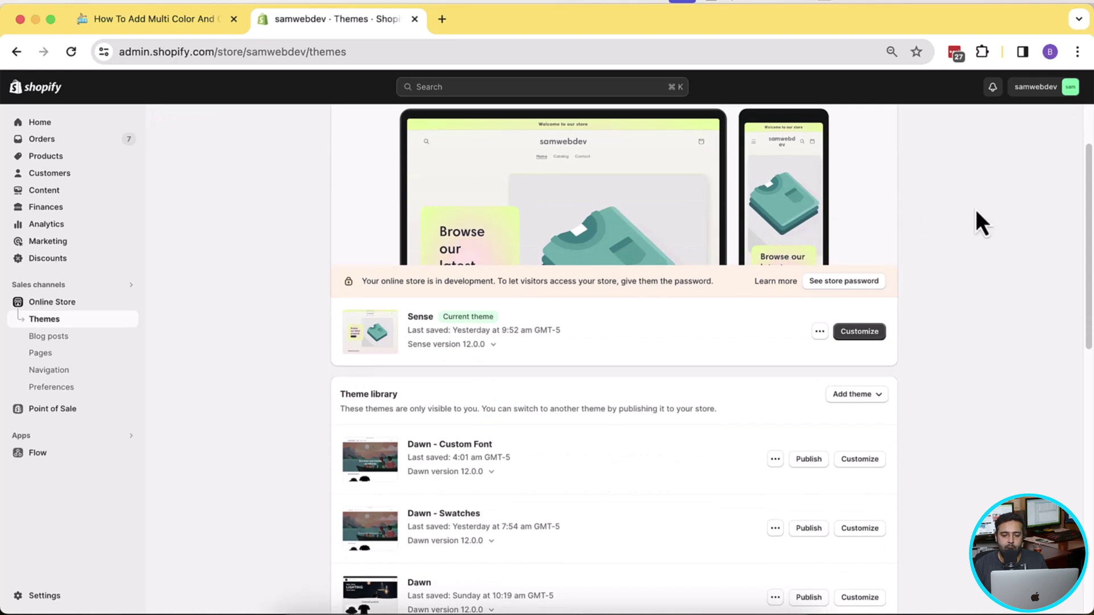
# Add the free Spotlight theme to the store's theme library
pyautogui.scroll(-7, 977, 212)
pyautogui.scroll(-4, 976, 211)
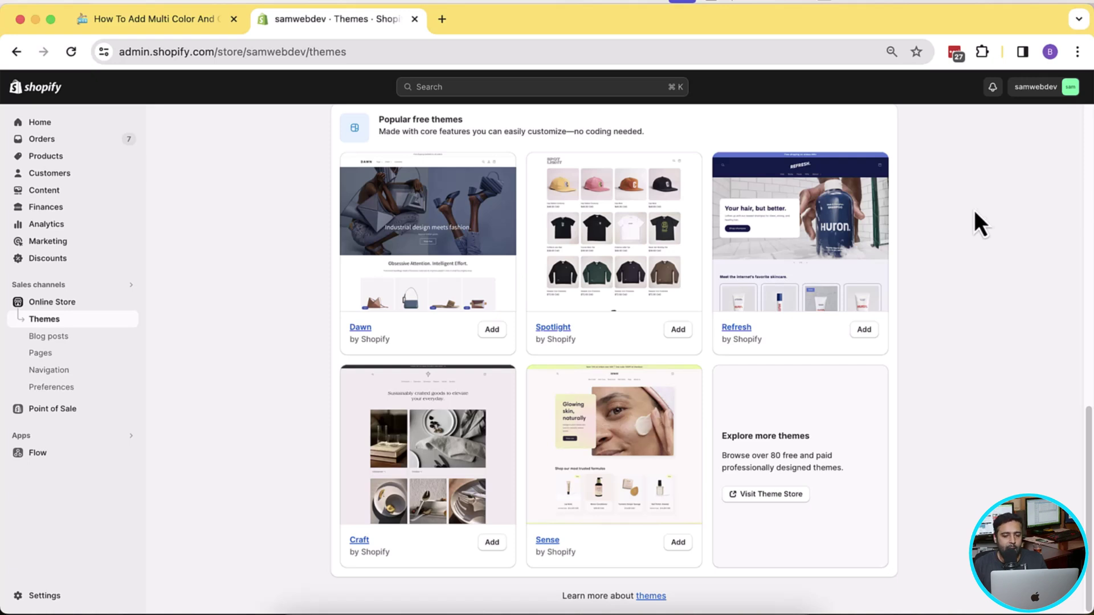
pyautogui.click(688, 335)
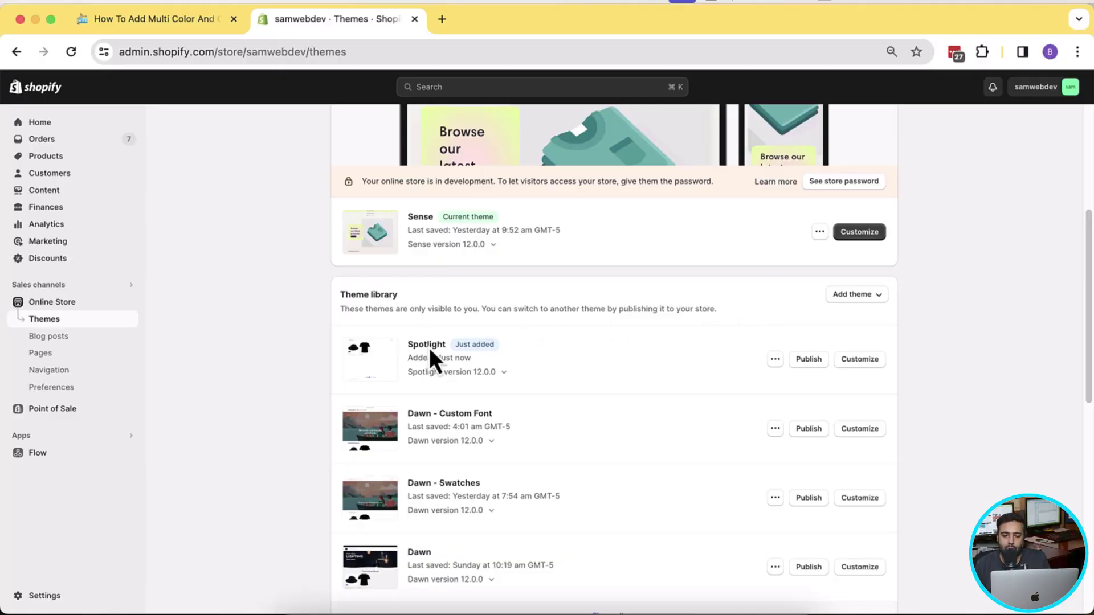
# Publish the Spotlight theme as the current theme and reset the browser zoom to 100%
pyautogui.click(810, 362)
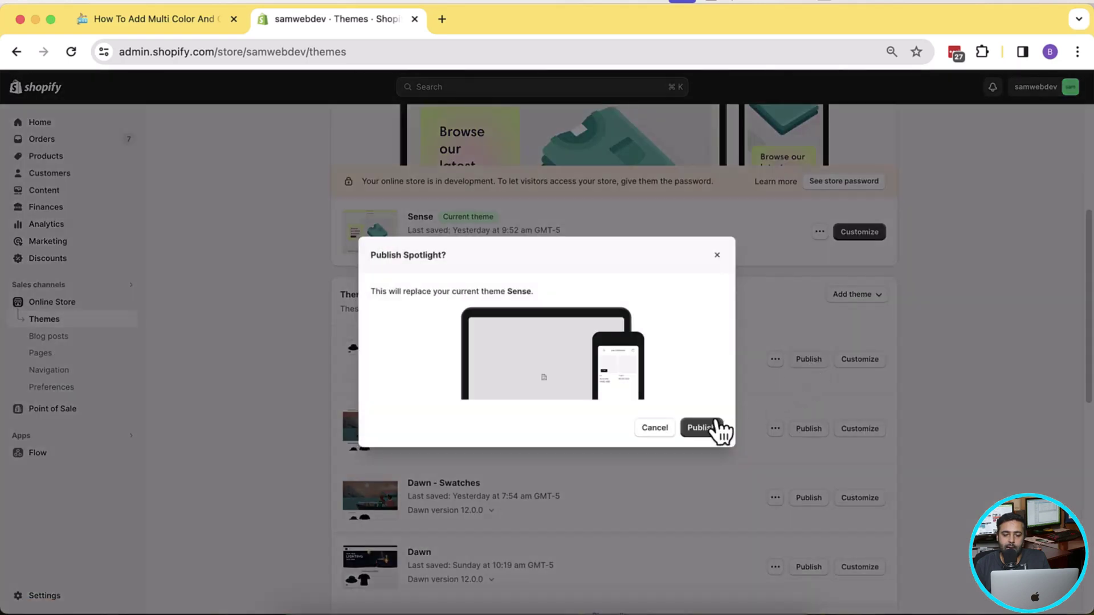
pyautogui.click(715, 425)
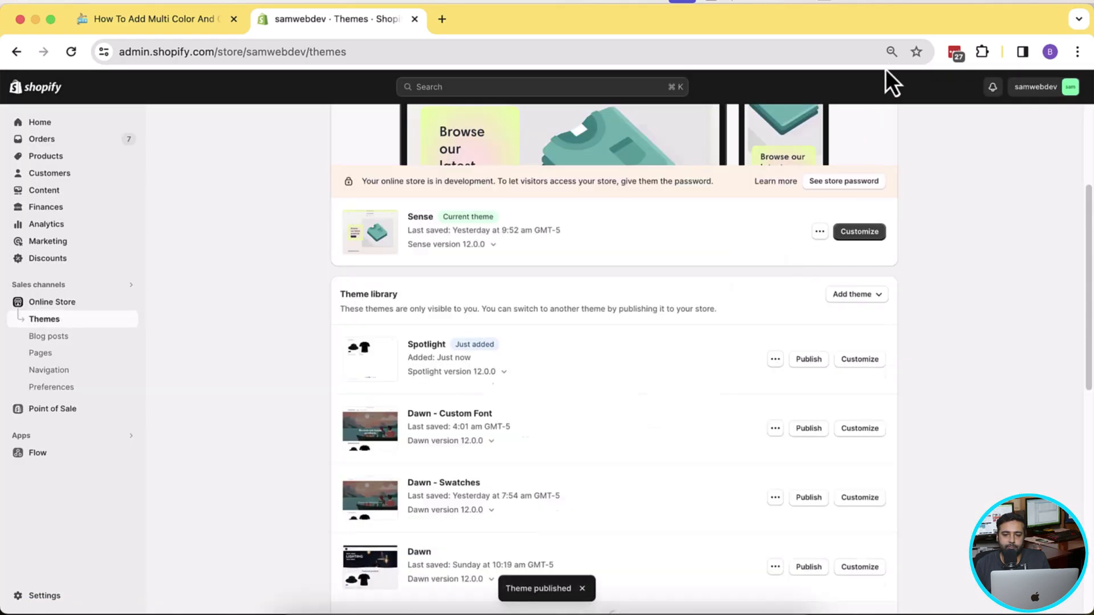
pyautogui.click(892, 53)
pyautogui.click(896, 83)
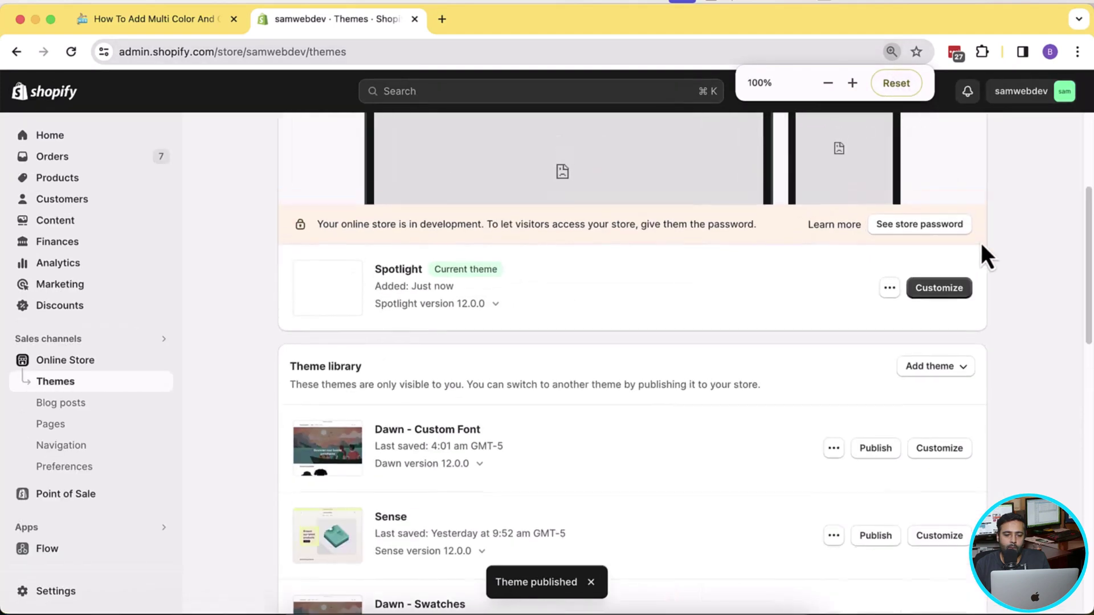
pyautogui.scroll(5, 993, 213)
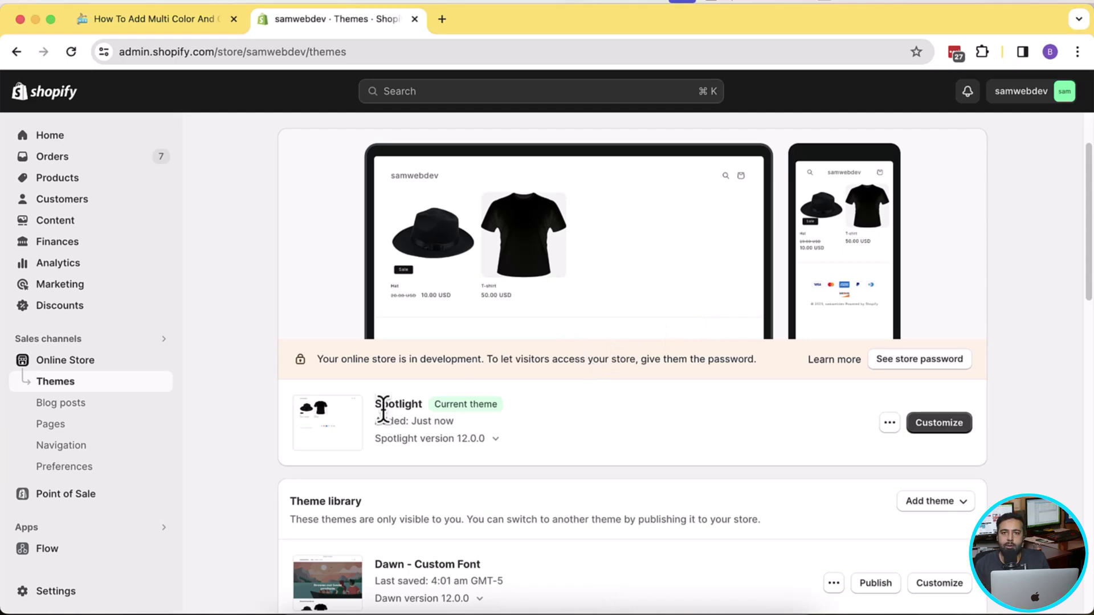
# Preview the Spotlight theme and check the Color variant options on the T-shirt product page
pyautogui.click(887, 429)
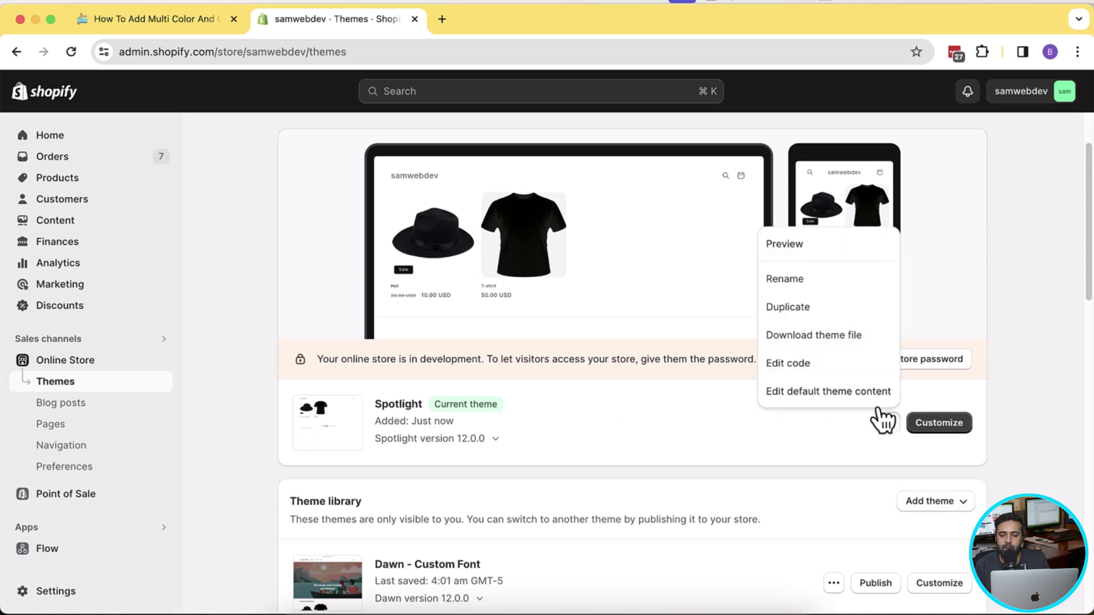
pyautogui.click(819, 251)
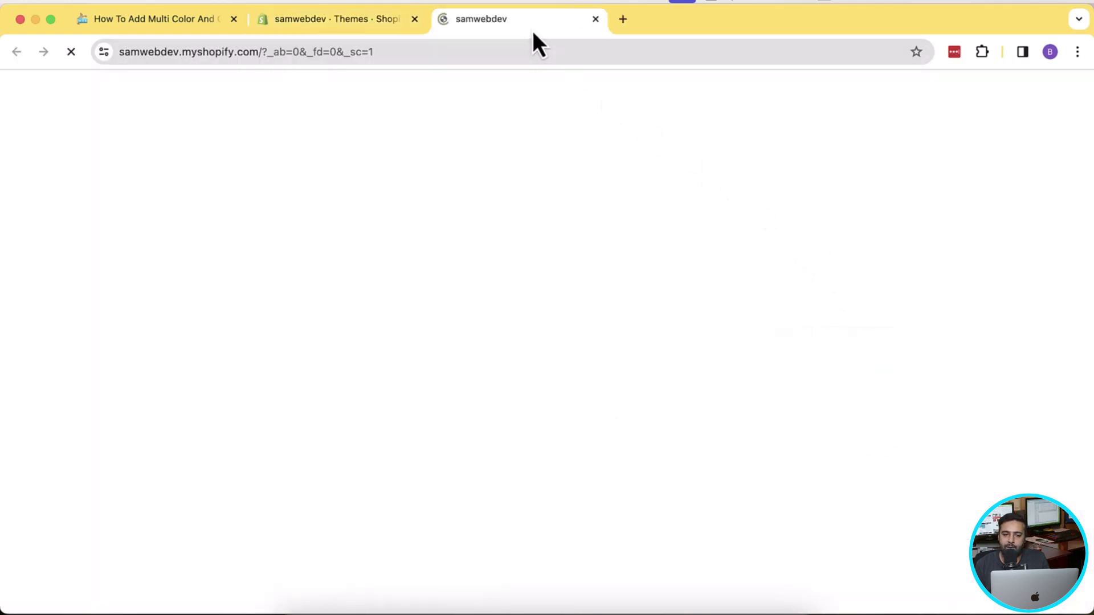
pyautogui.moveTo(532, 30); pyautogui.dragTo(391, 26)
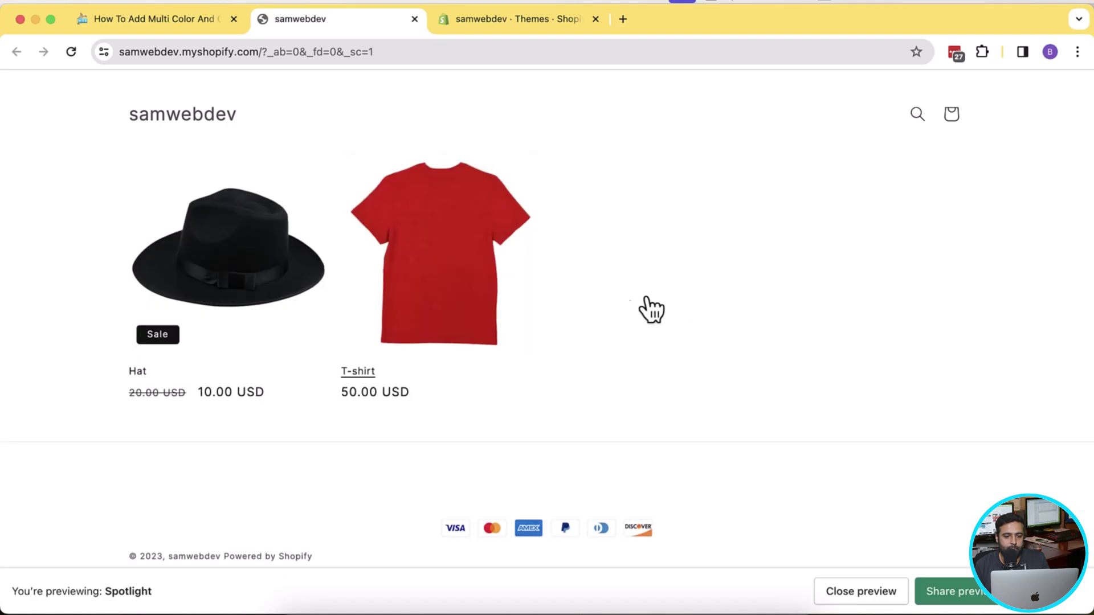
pyautogui.click(450, 282)
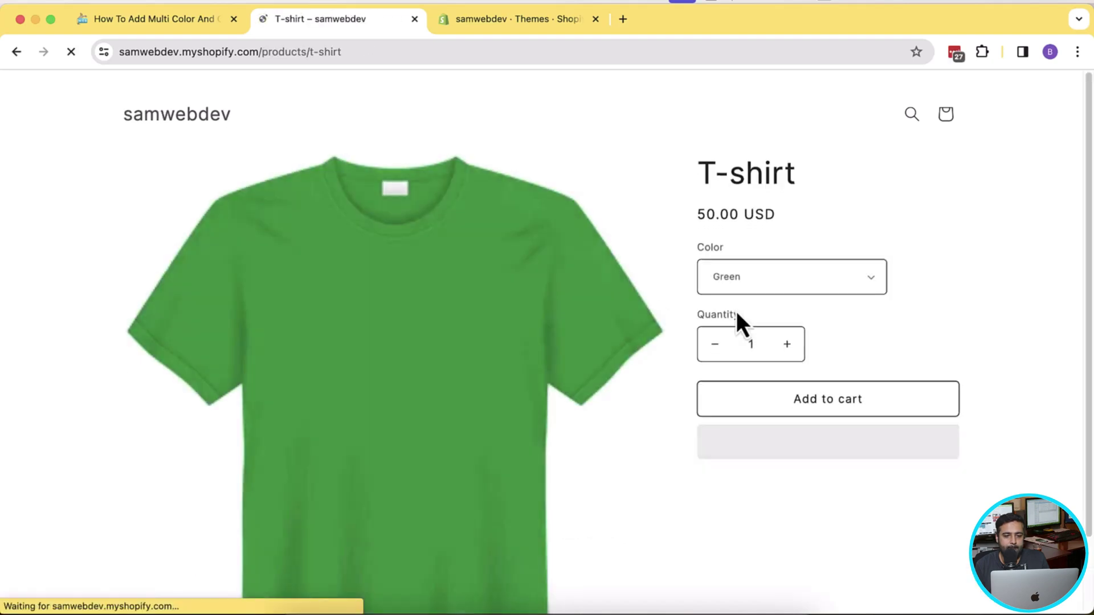
pyautogui.scroll(-5, 736, 311)
pyautogui.scroll(5, 736, 311)
pyautogui.click(852, 278)
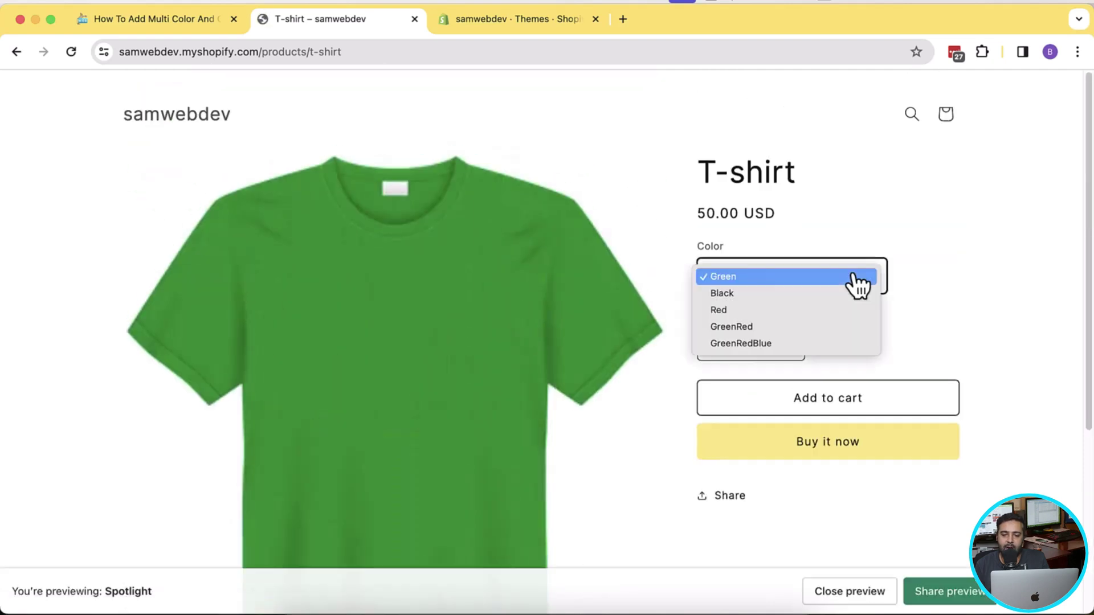
pyautogui.click(889, 254)
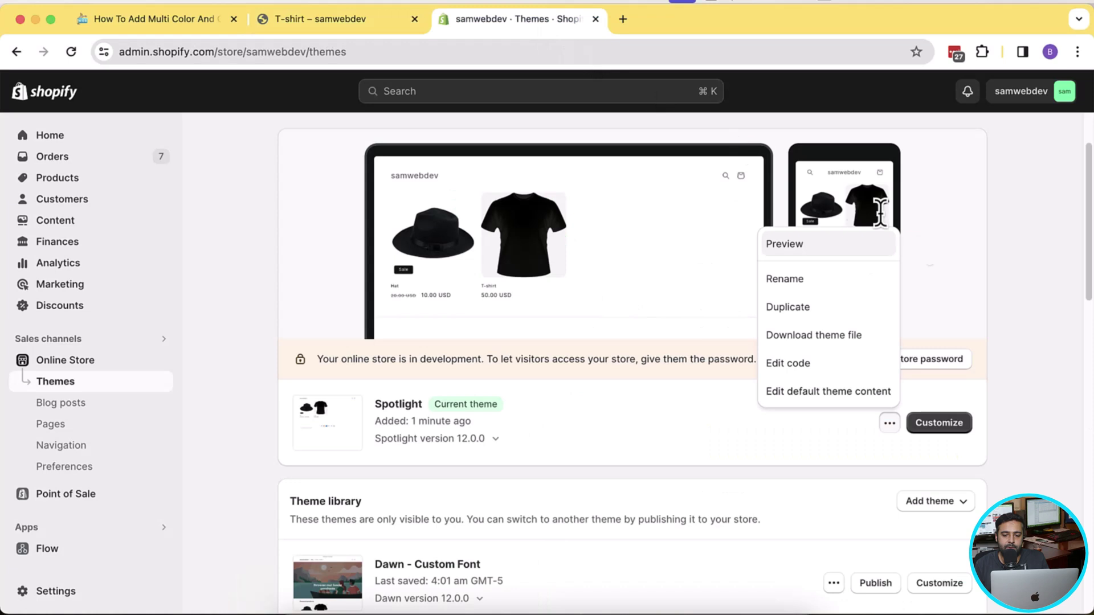
# Open the Default product template of the Spotlight theme for customizing
pyautogui.click(1014, 291)
pyautogui.click(959, 432)
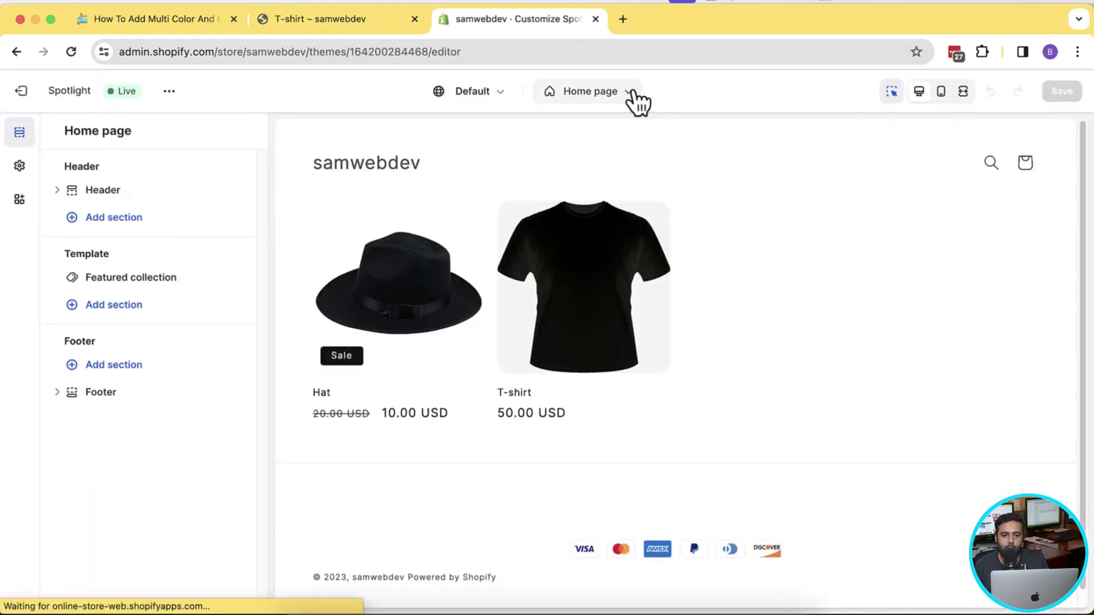
pyautogui.click(630, 93)
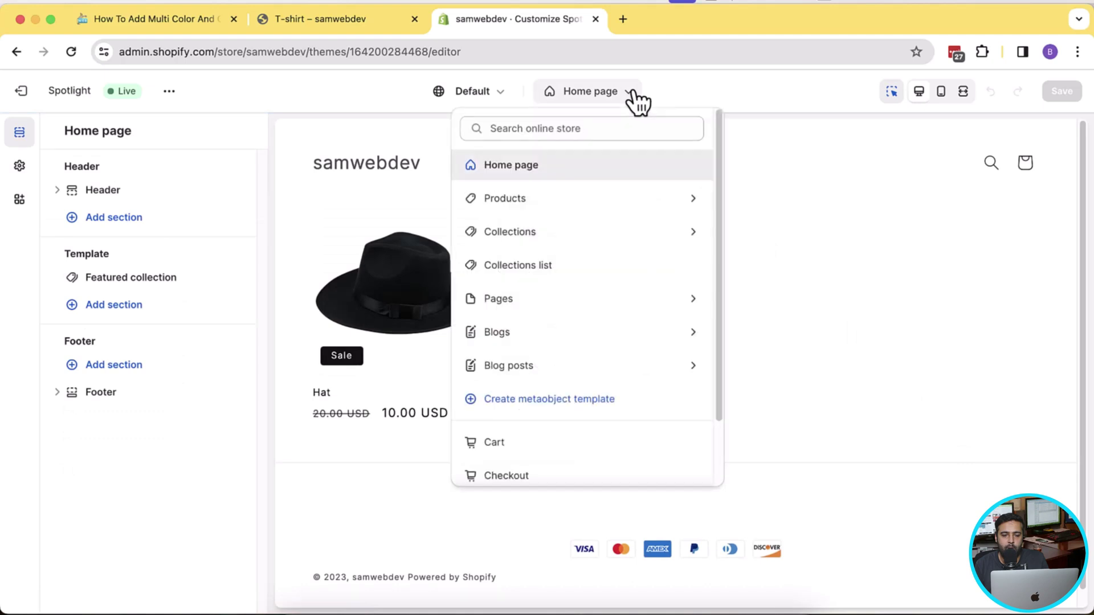
pyautogui.click(565, 200)
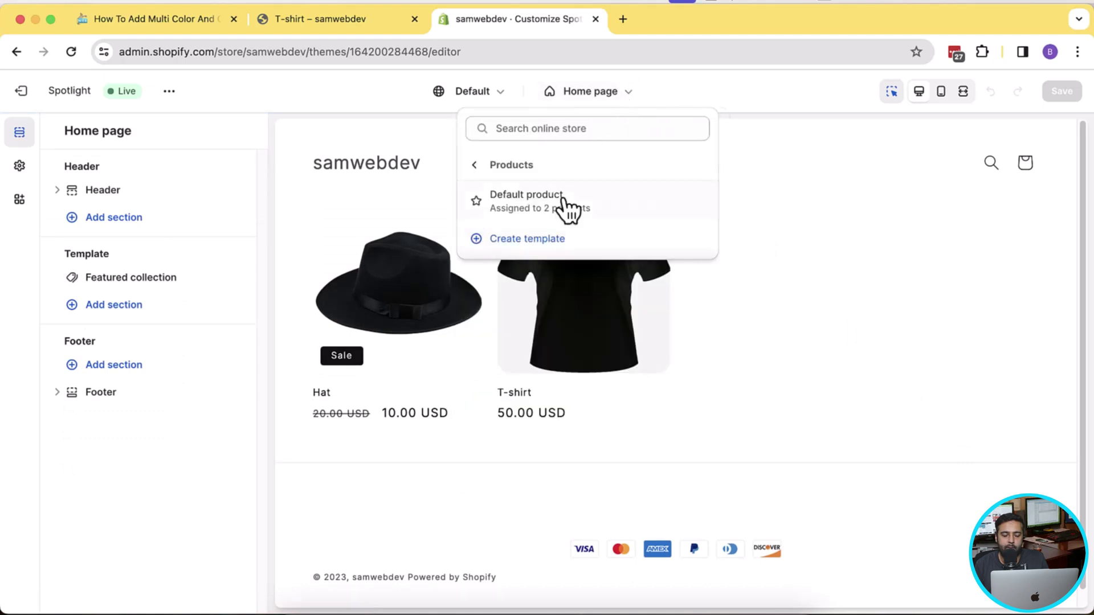
pyautogui.click(617, 214)
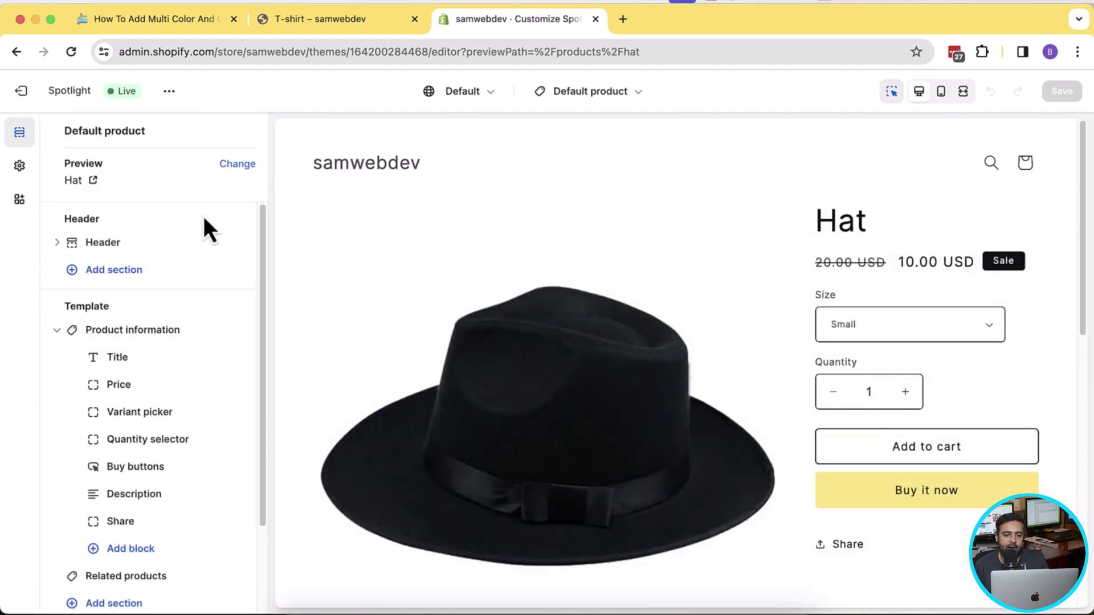
# Set the Variant picker block's type to Pills and save the product template
pyautogui.scroll(-1, 203, 217)
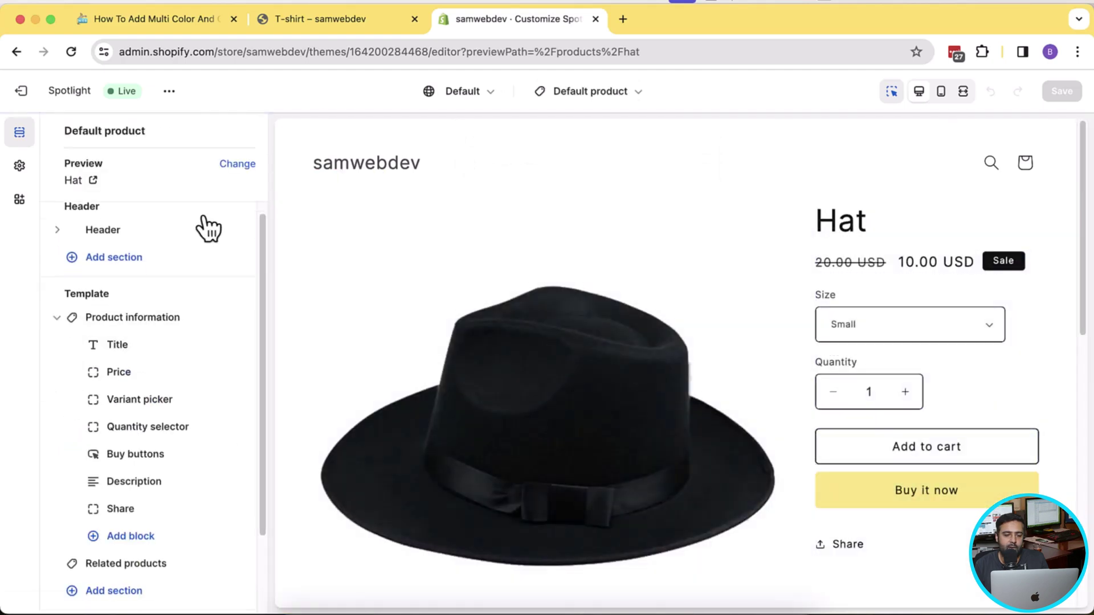
pyautogui.click(146, 397)
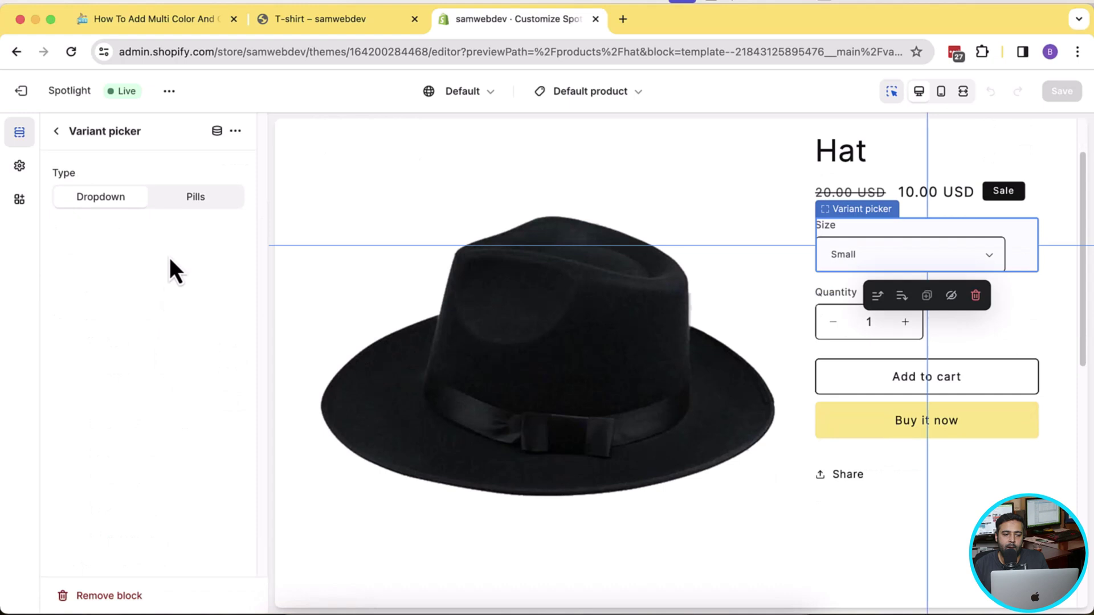
pyautogui.click(180, 204)
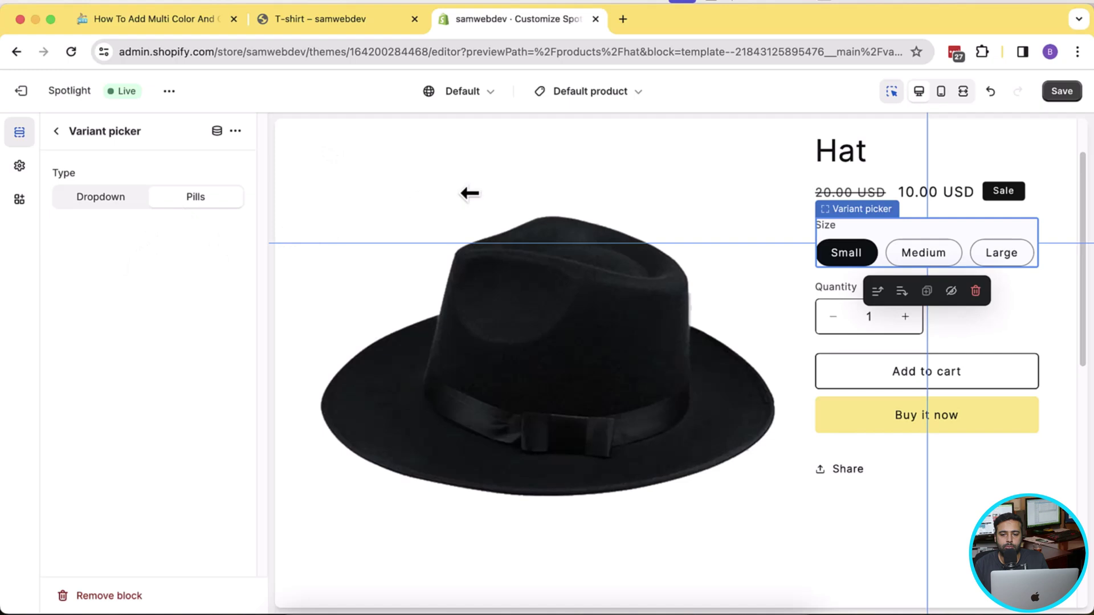
pyautogui.click(1061, 92)
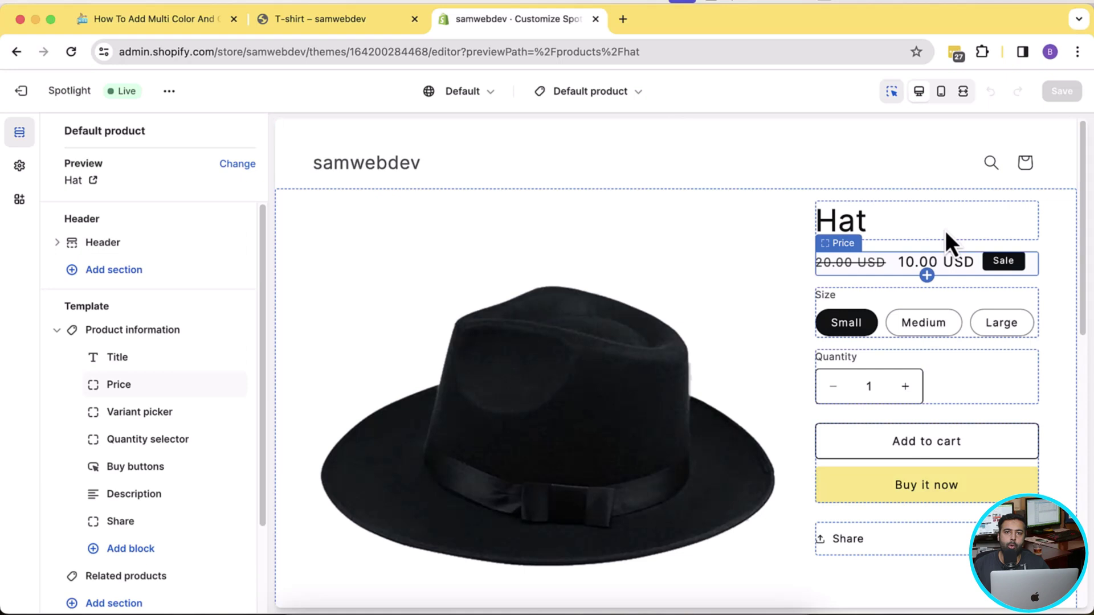
# Open the Spotlight theme's code for editing and check the blog article for which file the first code block belongs in
pyautogui.click(165, 96)
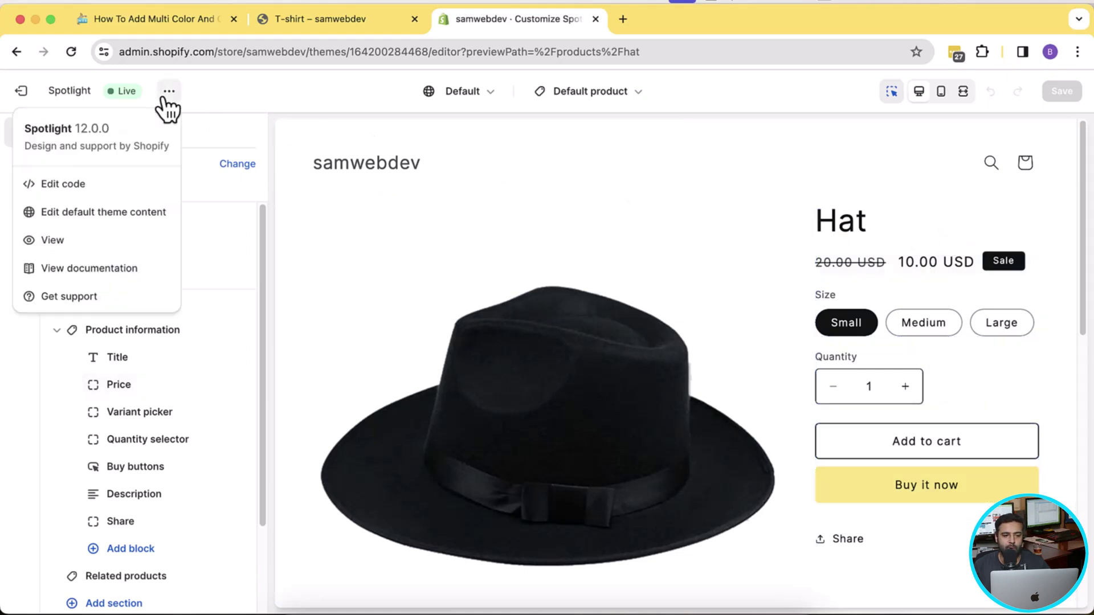
pyautogui.click(110, 186)
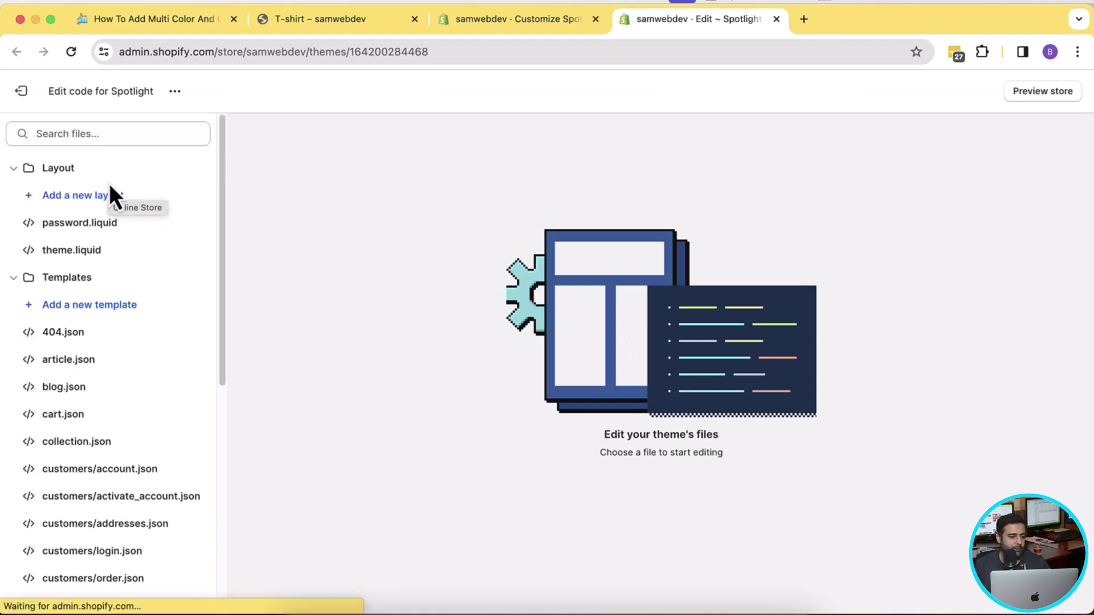
pyautogui.click(210, 25)
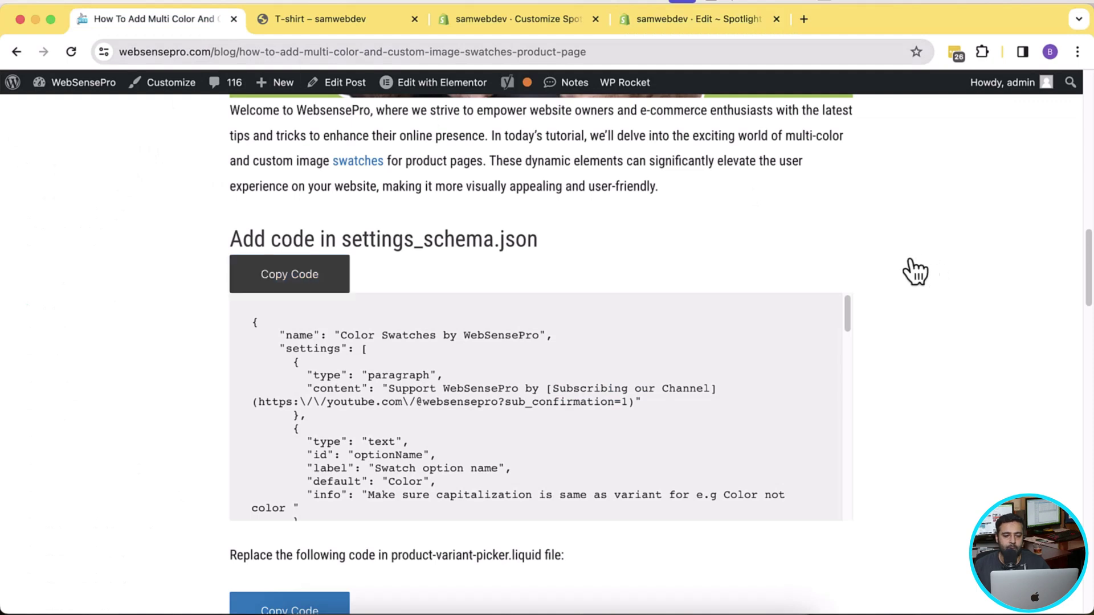
pyautogui.moveTo(256, 236); pyautogui.dragTo(538, 247)
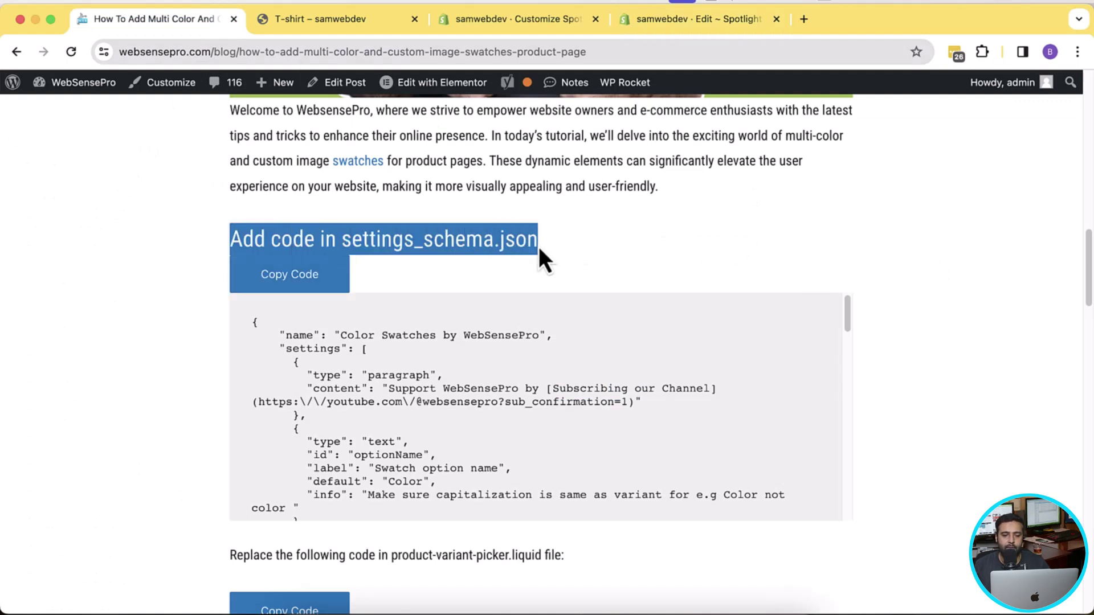
pyautogui.click(489, 252)
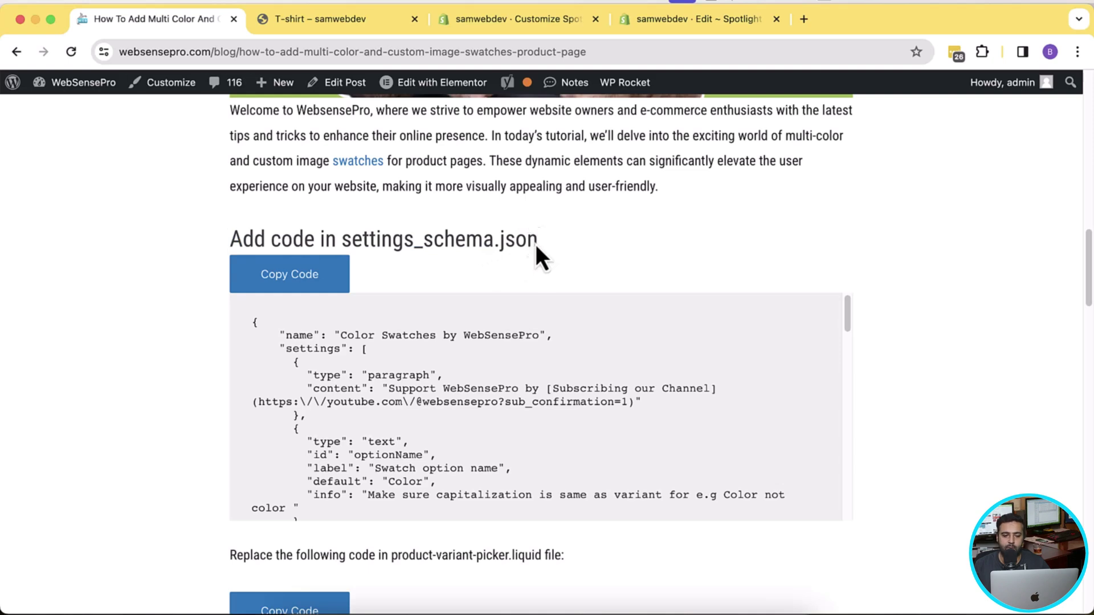
# Search the Spotlight theme's files for "settings" and open settings_schema.json
pyautogui.click(694, 26)
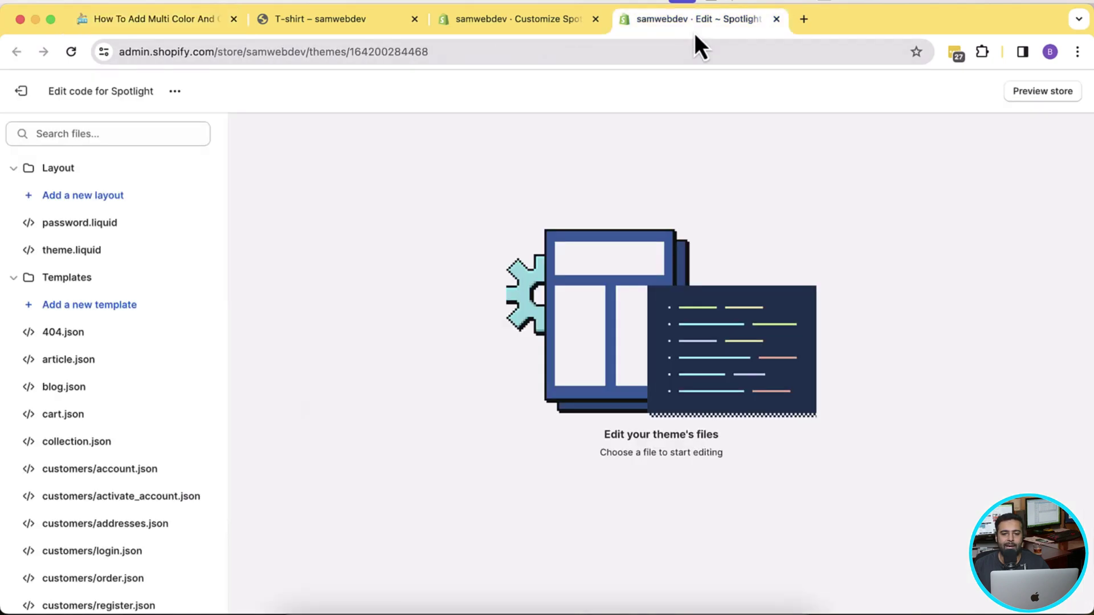
pyautogui.click(92, 135)
pyautogui.write('settings')
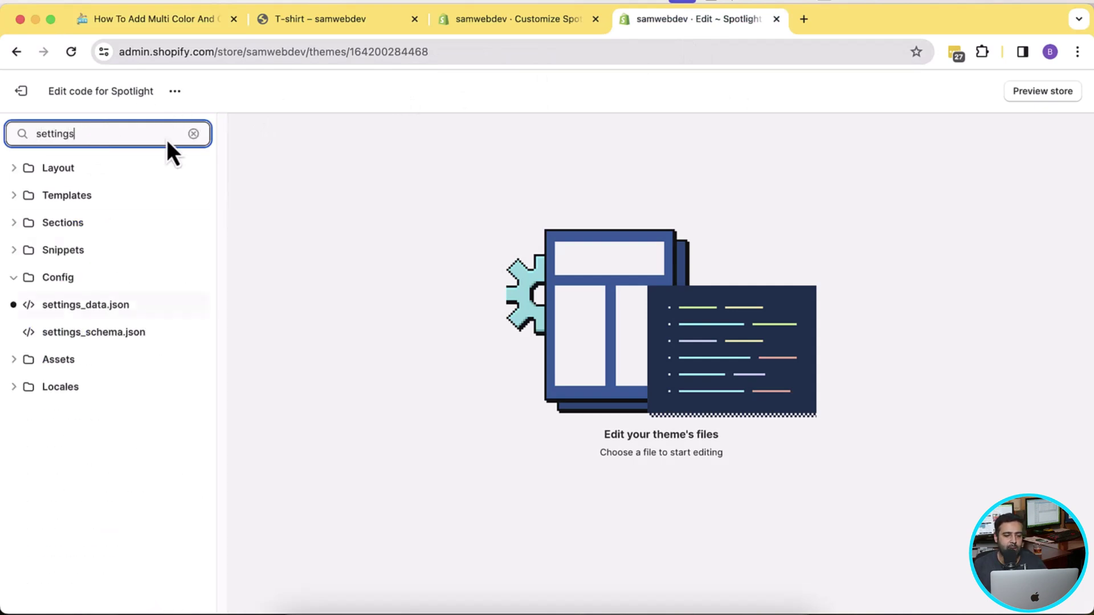
pyautogui.click(150, 333)
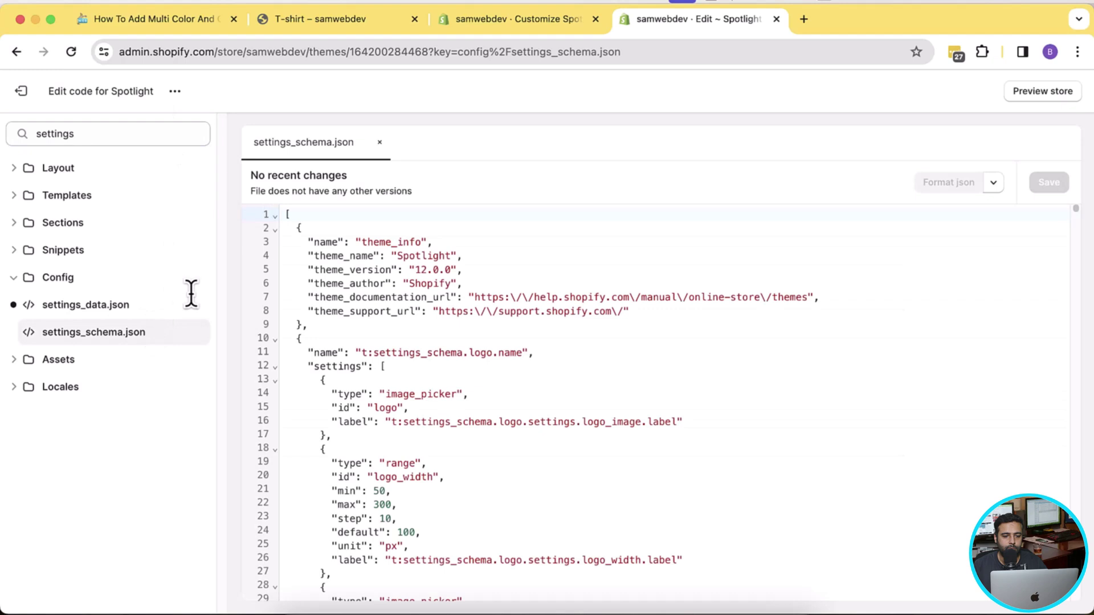
# Insert the article's Color Swatches settings code on a new line after the opening bracket in settings_schema.json and save the file
pyautogui.click(299, 216)
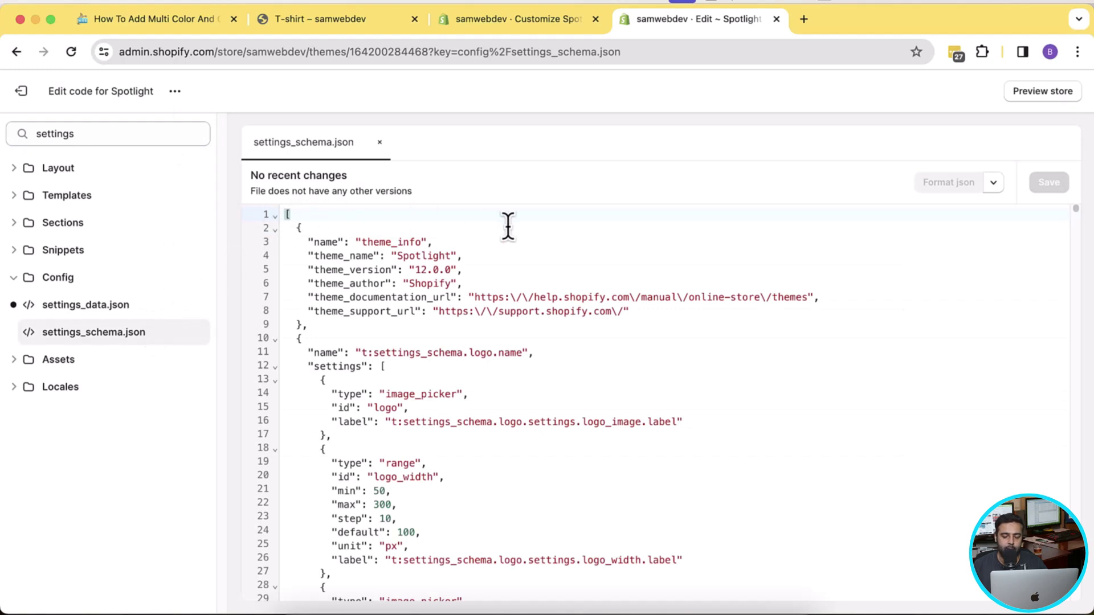
pyautogui.press('Return')
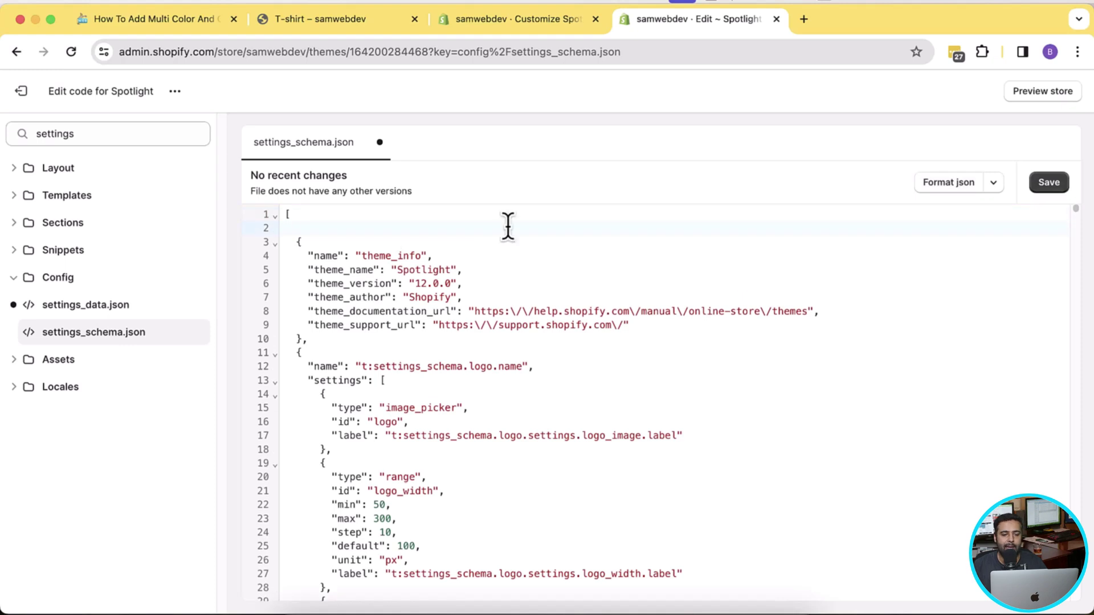
pyautogui.click(149, 20)
pyautogui.click(302, 269)
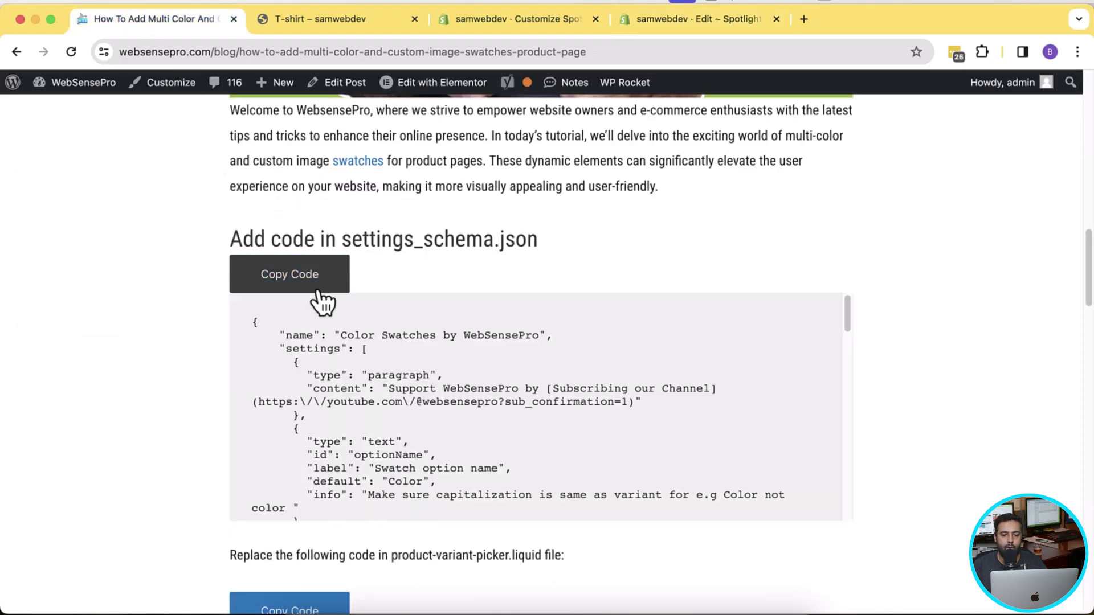
pyautogui.click(713, 30)
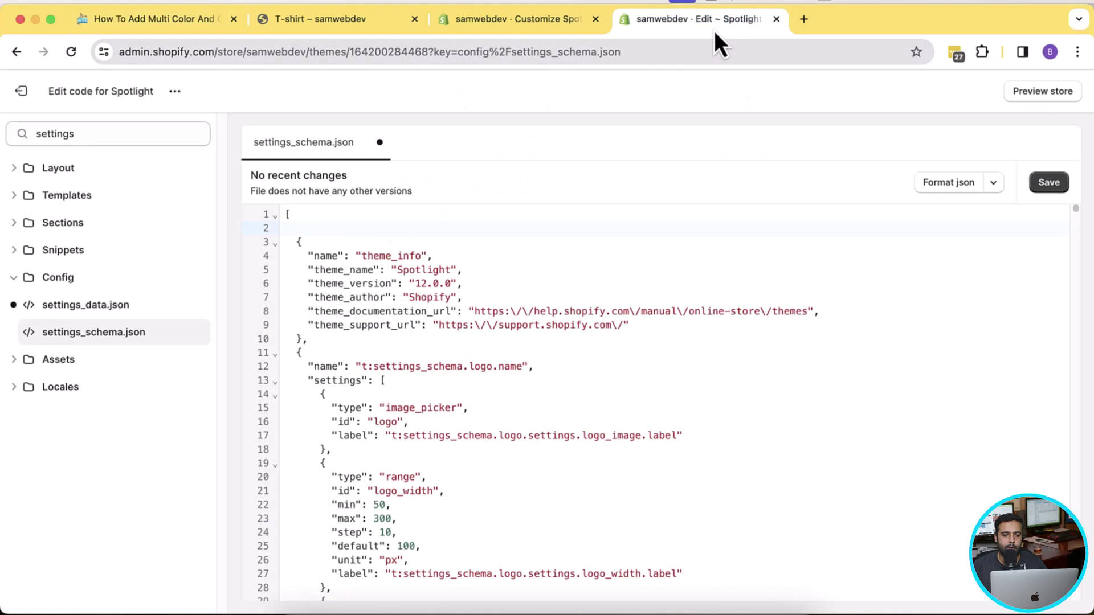
pyautogui.scroll(-14, 808, 380)
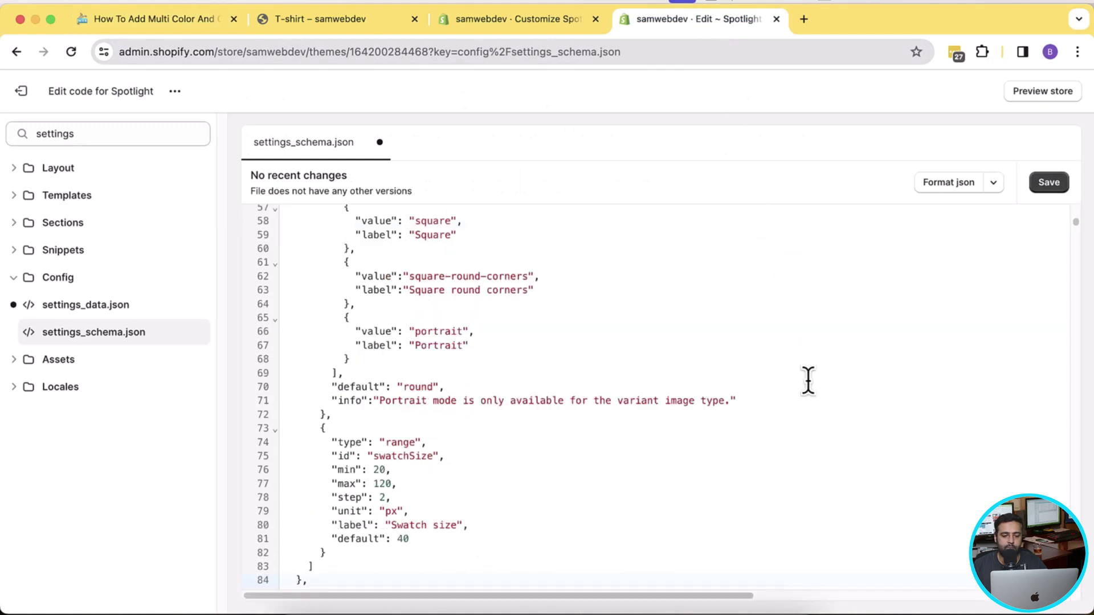
pyautogui.click(1047, 188)
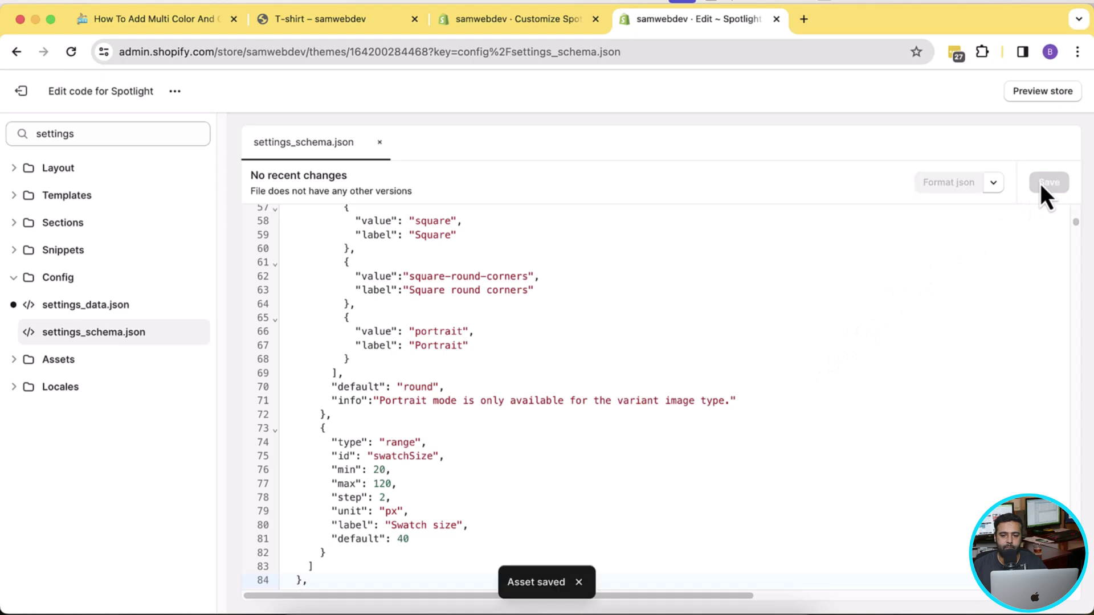
# Check the blog article for the next file to edit, search the theme's files for "product-variant" and open product-variant-picker.liquid
pyautogui.click(132, 23)
pyautogui.scroll(-8, 870, 238)
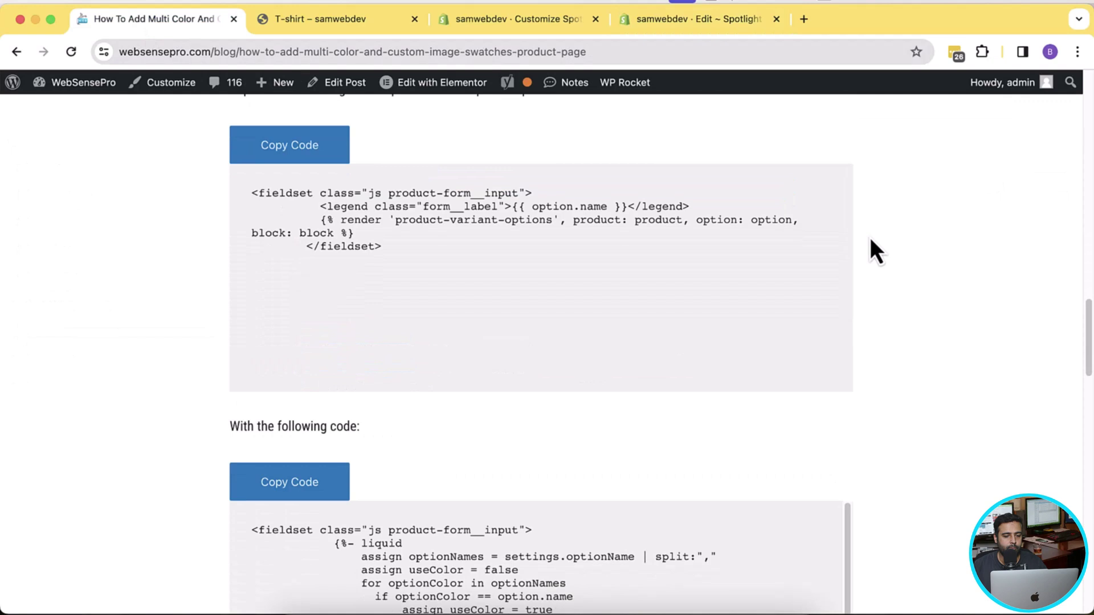
pyautogui.scroll(2, 870, 237)
pyautogui.scroll(-1, 870, 239)
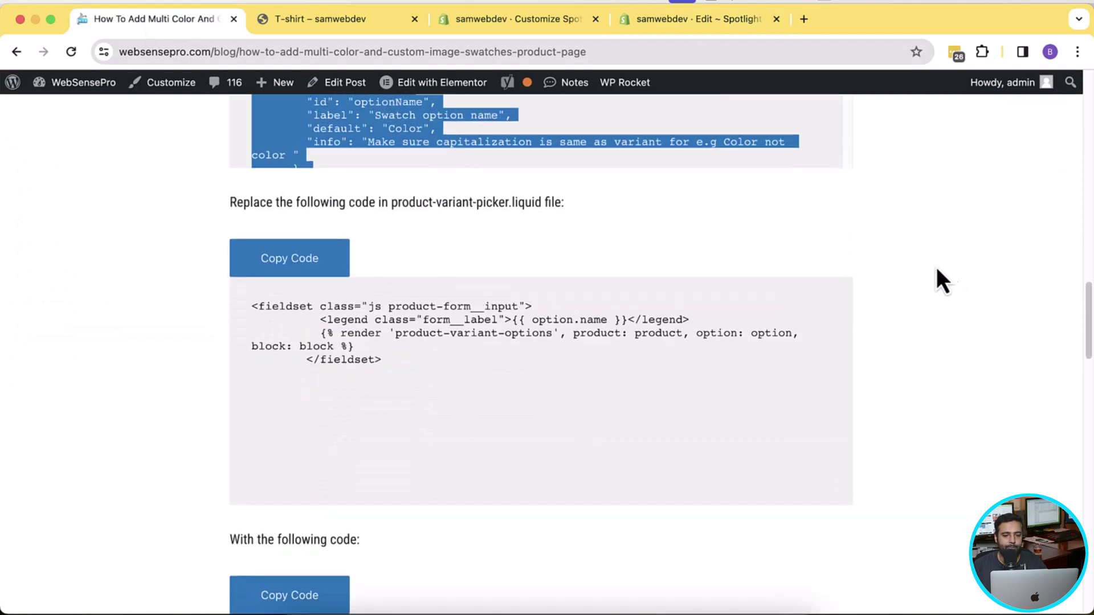
pyautogui.moveTo(1090, 349); pyautogui.dragTo(1089, 360)
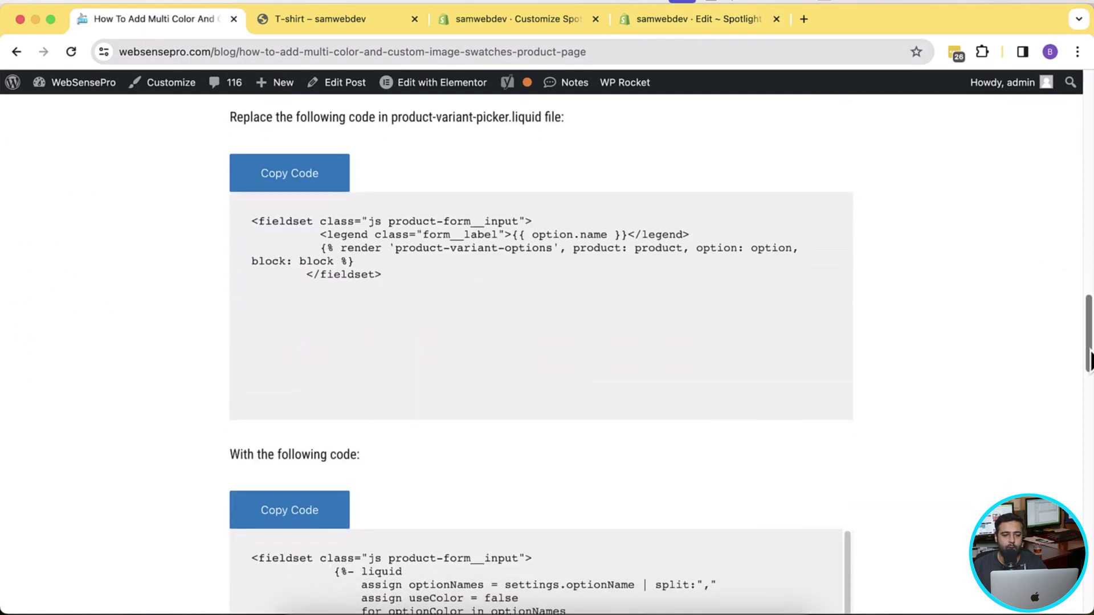
pyautogui.moveTo(391, 117); pyautogui.dragTo(541, 121)
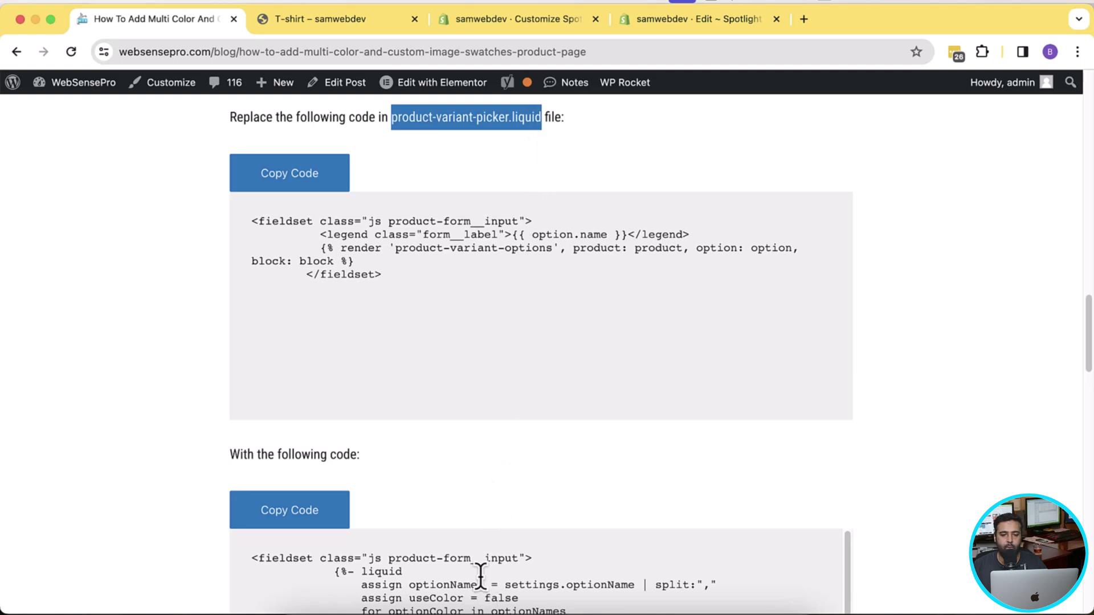
pyautogui.click(652, 19)
pyautogui.doubleClick(159, 135)
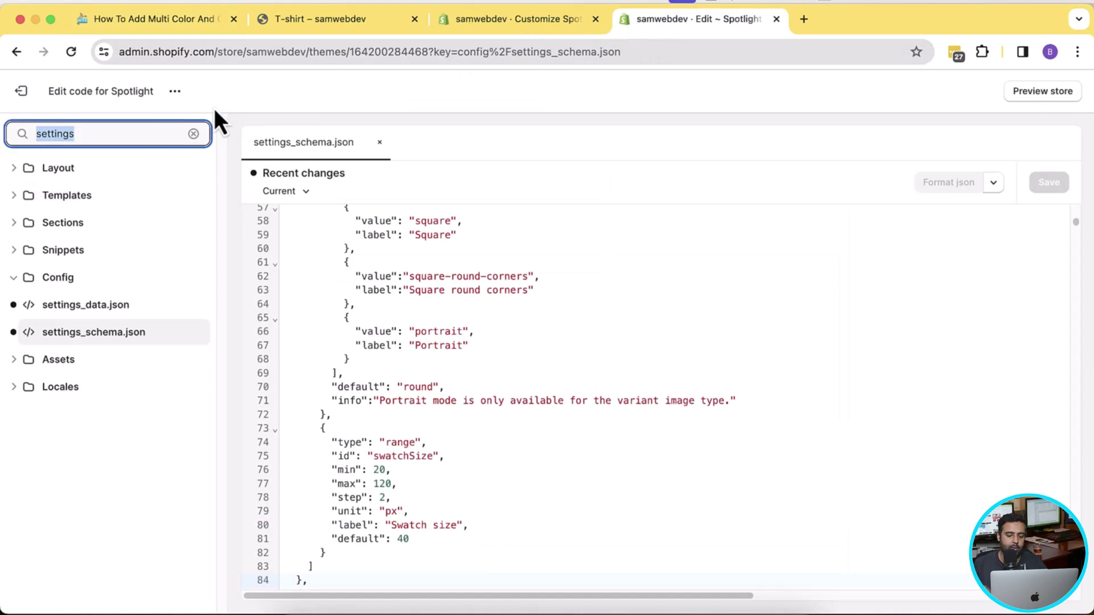
pyautogui.write('product-variant')
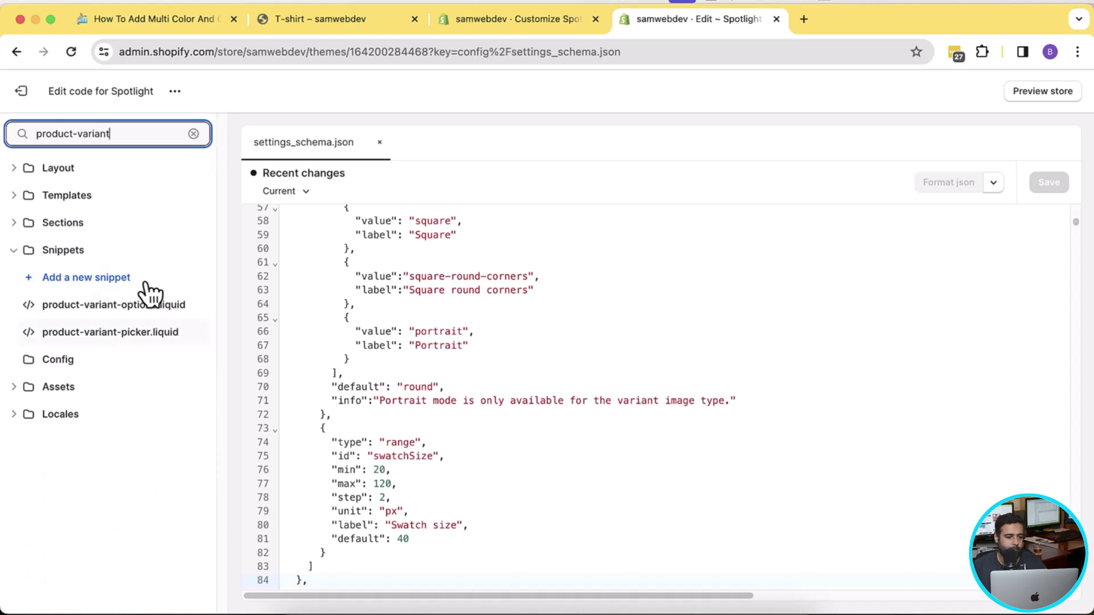
pyautogui.click(128, 333)
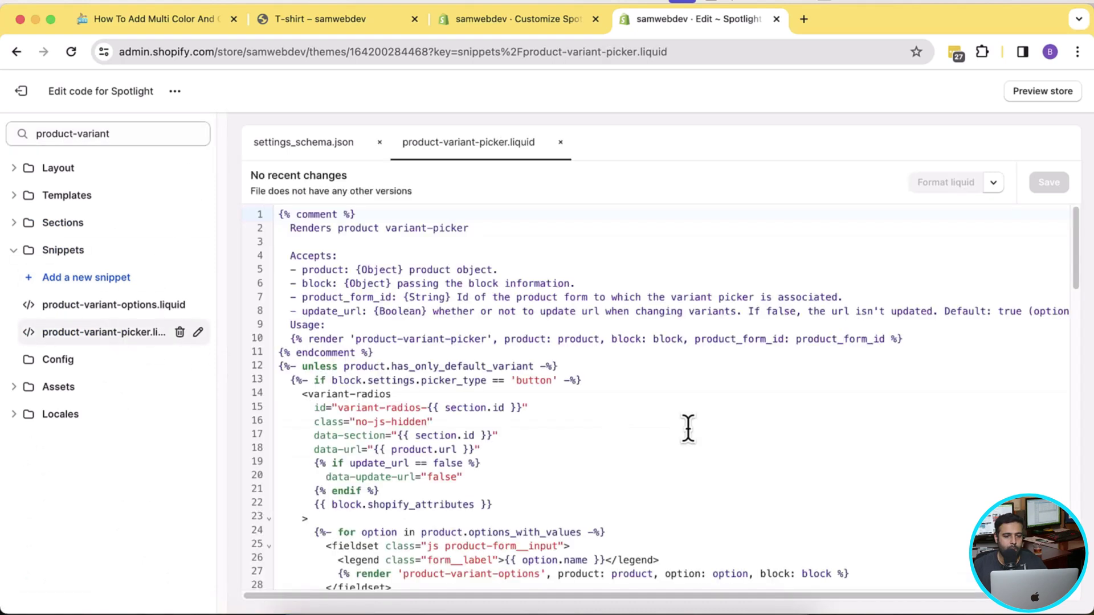
# Review the article's old and replacement fieldset code, copy the class name product-form__input and find it in product-variant-picker.liquid
pyautogui.click(161, 22)
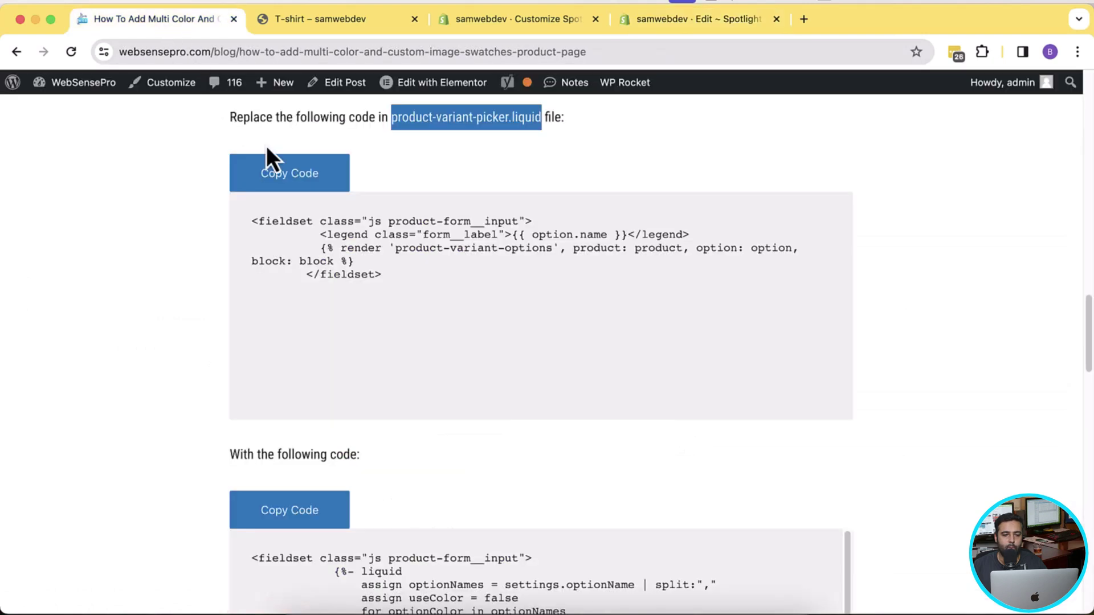
pyautogui.moveTo(448, 356); pyautogui.dragTo(252, 218)
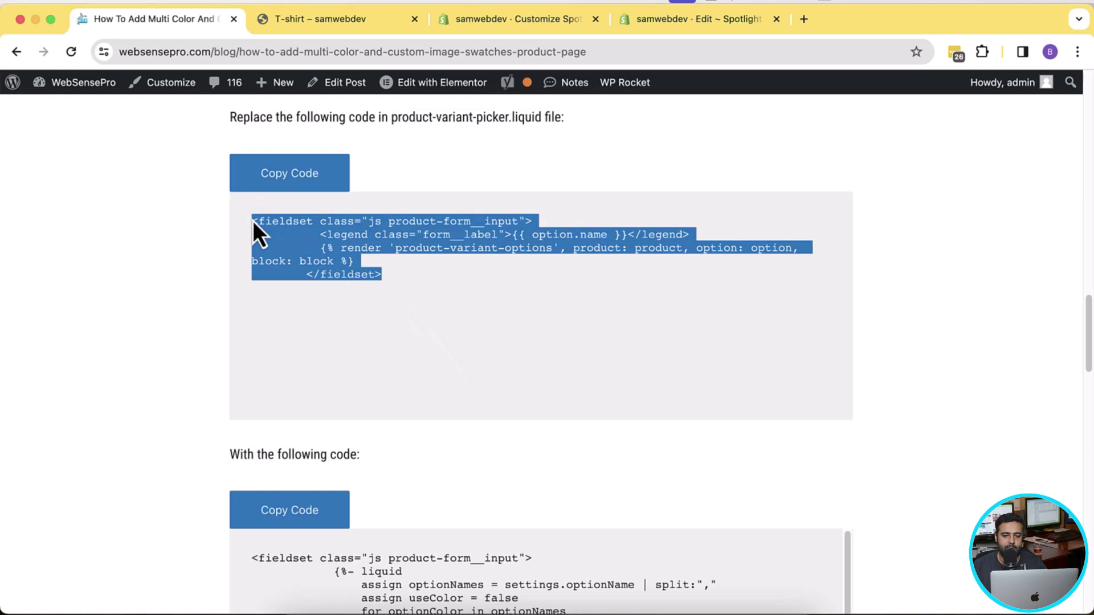
pyautogui.scroll(-4, 399, 371)
pyautogui.moveTo(522, 477); pyautogui.dragTo(337, 353)
pyautogui.click(542, 391)
pyautogui.scroll(4, 558, 398)
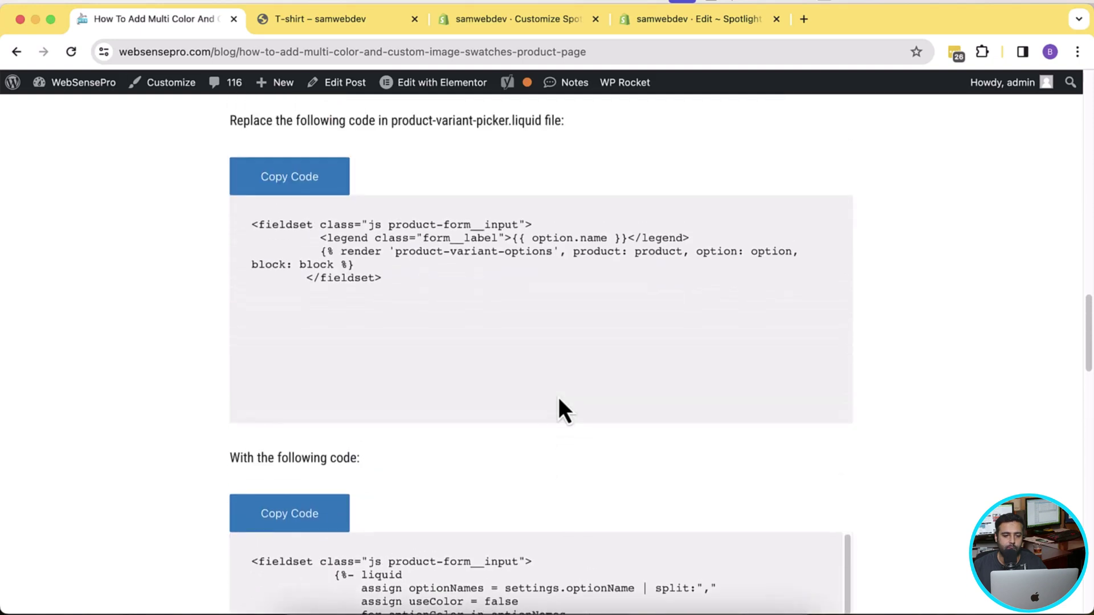
pyautogui.moveTo(389, 225); pyautogui.dragTo(516, 224)
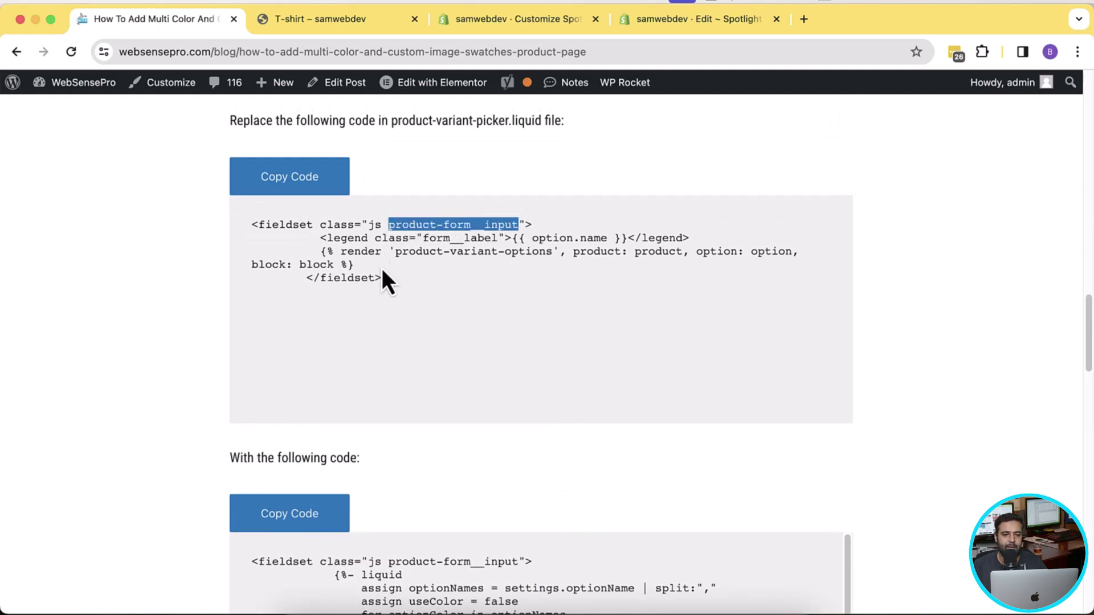
pyautogui.click(672, 17)
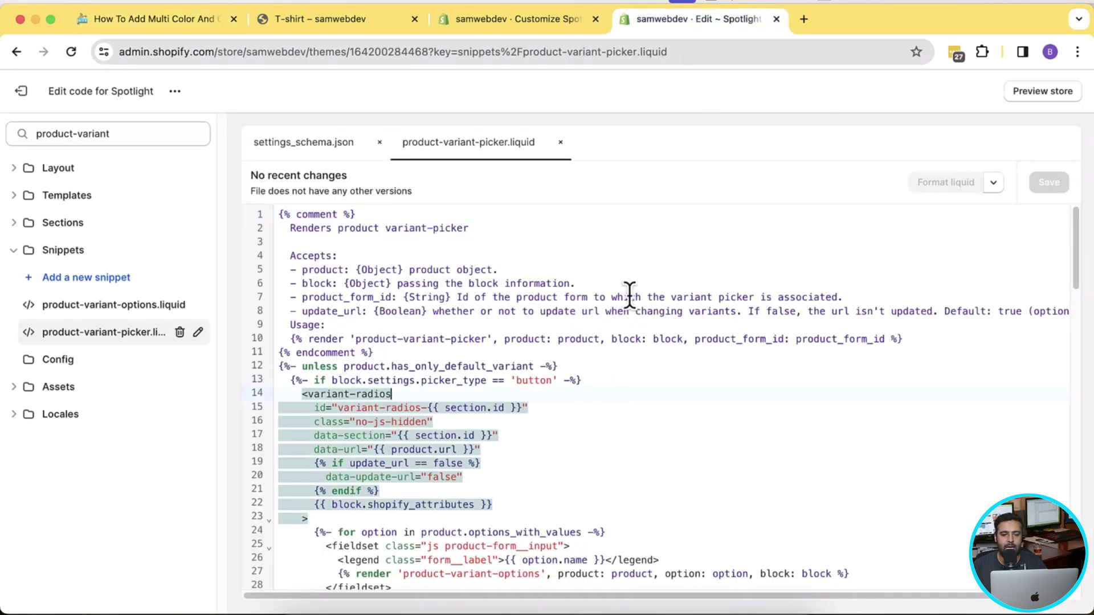
pyautogui.press('super+f')
pyautogui.write('product-form__input')
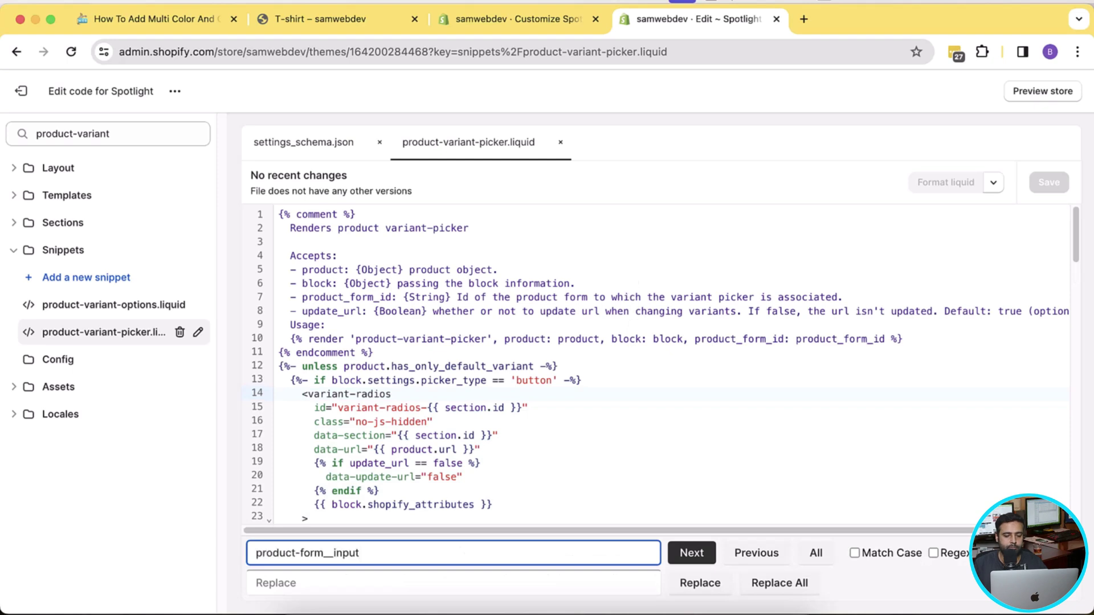
pyautogui.press('Return')
pyautogui.scroll(-4, 692, 261)
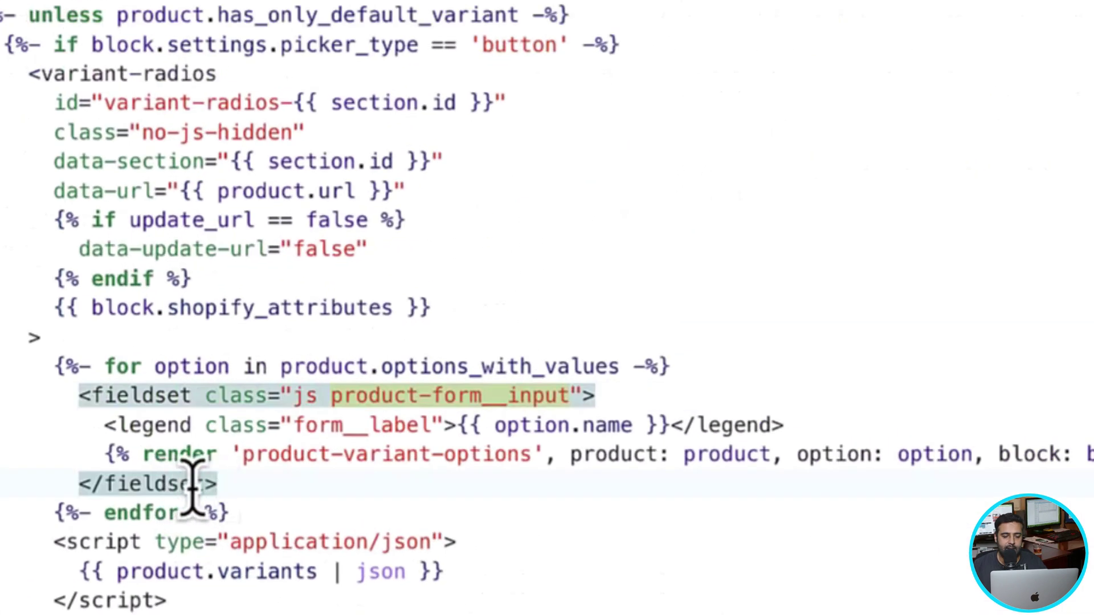
# Replace the product-form__input fieldset block inside variant-radios with the article's replacement code and save product-variant-picker.liquid
pyautogui.click(340, 425)
pyautogui.moveTo(108, 447); pyautogui.dragTo(73, 391)
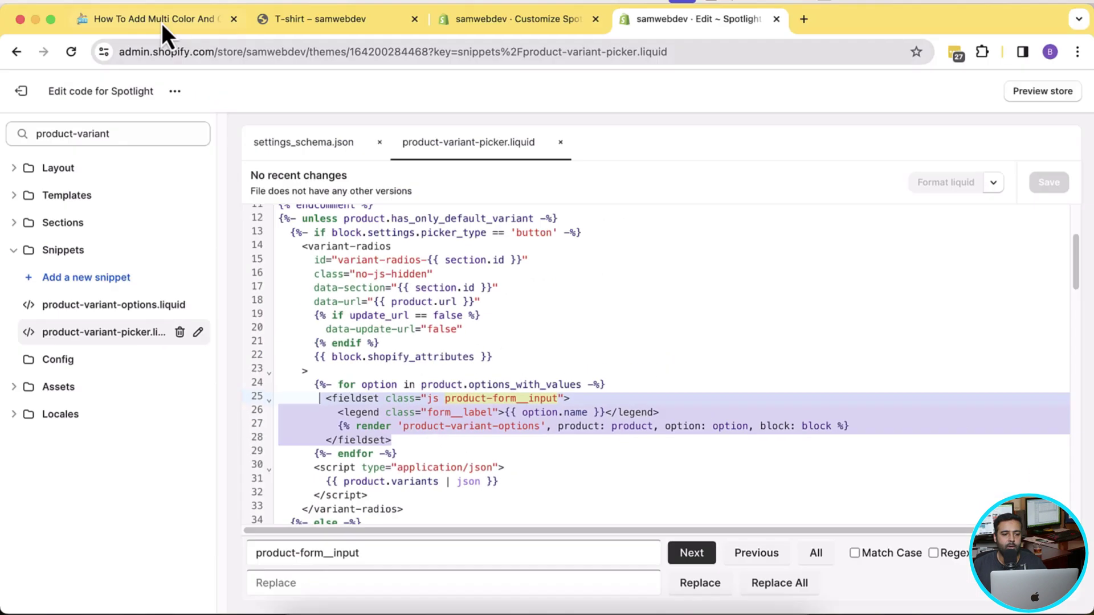
pyautogui.click(162, 23)
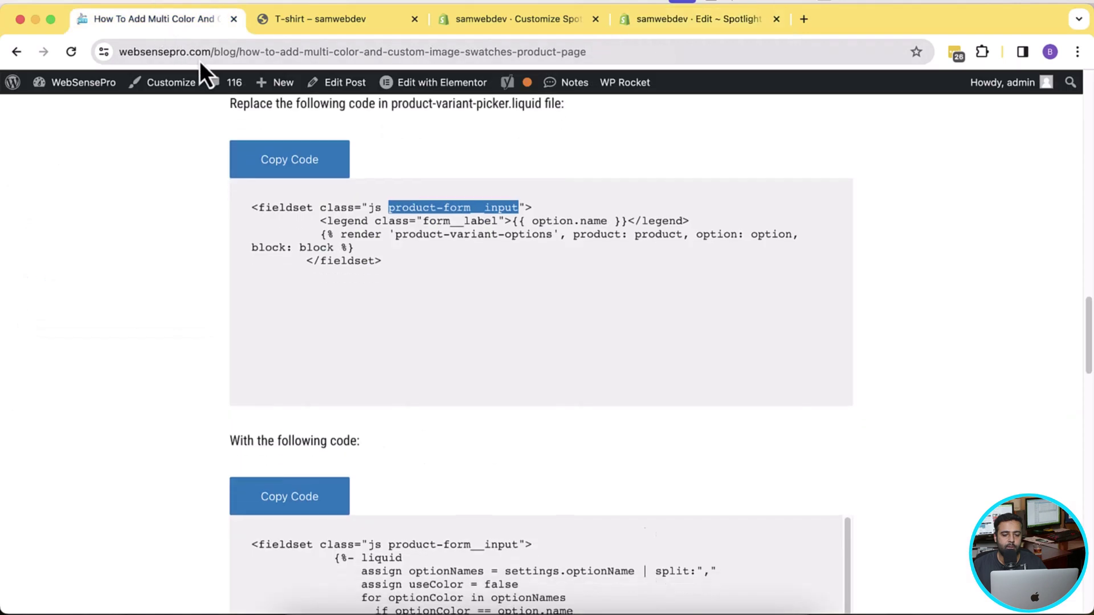
pyautogui.scroll(-4, 391, 250)
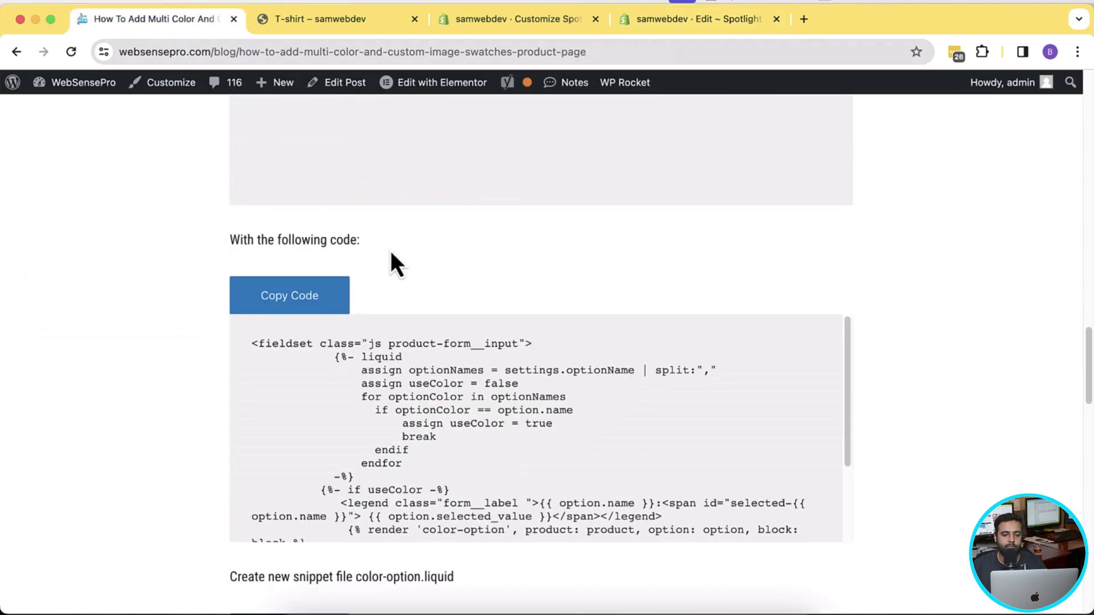
pyautogui.click(310, 307)
pyautogui.press('super+c')
pyautogui.click(692, 26)
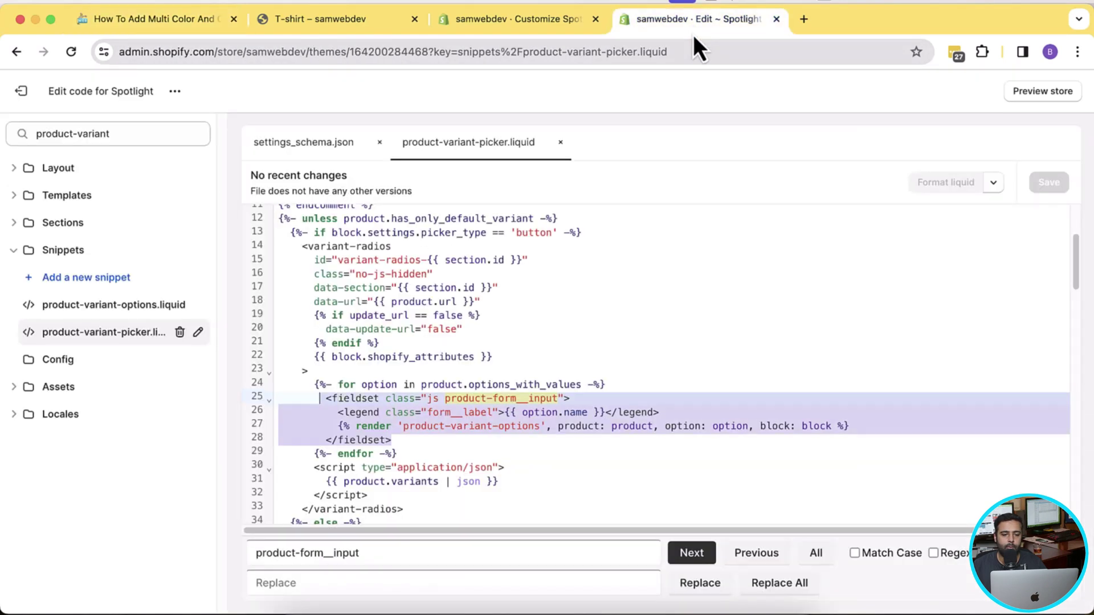
pyautogui.press('super+v')
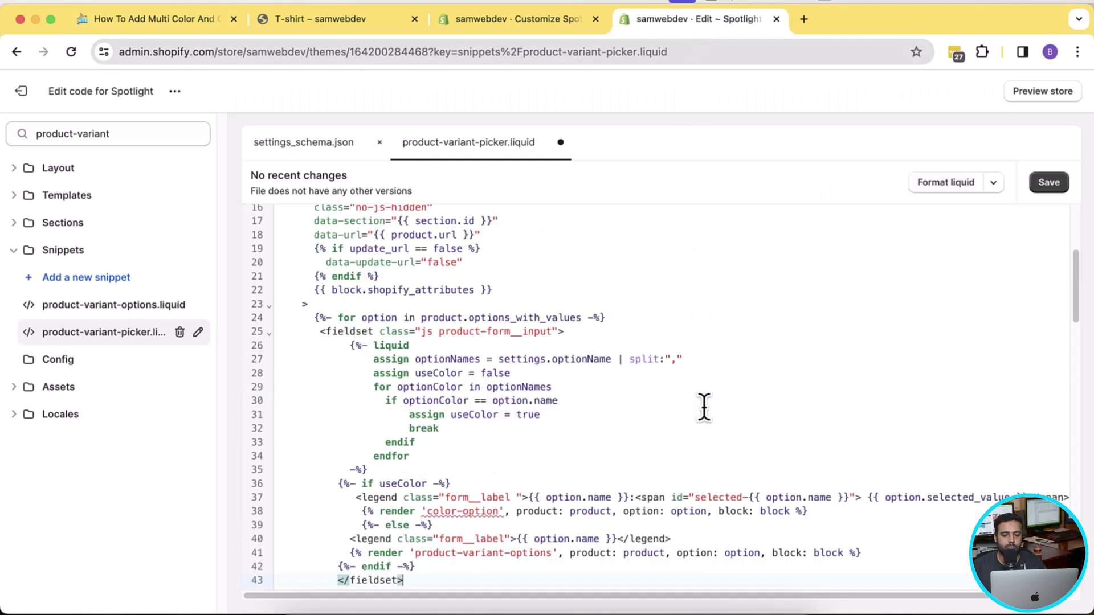
pyautogui.click(1049, 184)
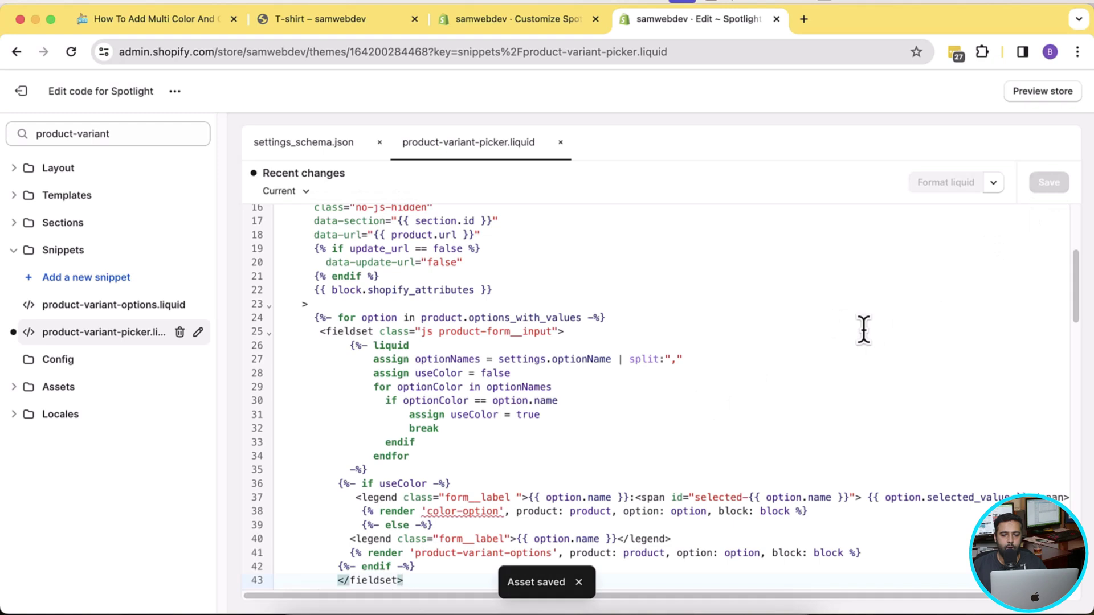
# Create a new theme snippet named color-option as the article instructs, and copy the article's code for that snippet
pyautogui.click(167, 24)
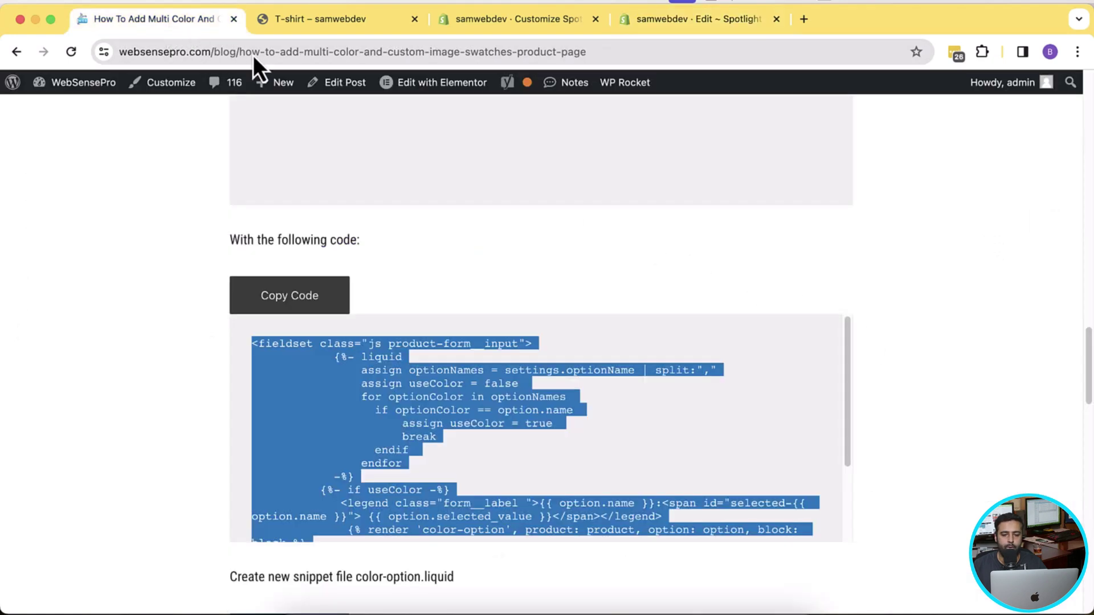
pyautogui.moveTo(1088, 371); pyautogui.dragTo(1088, 433)
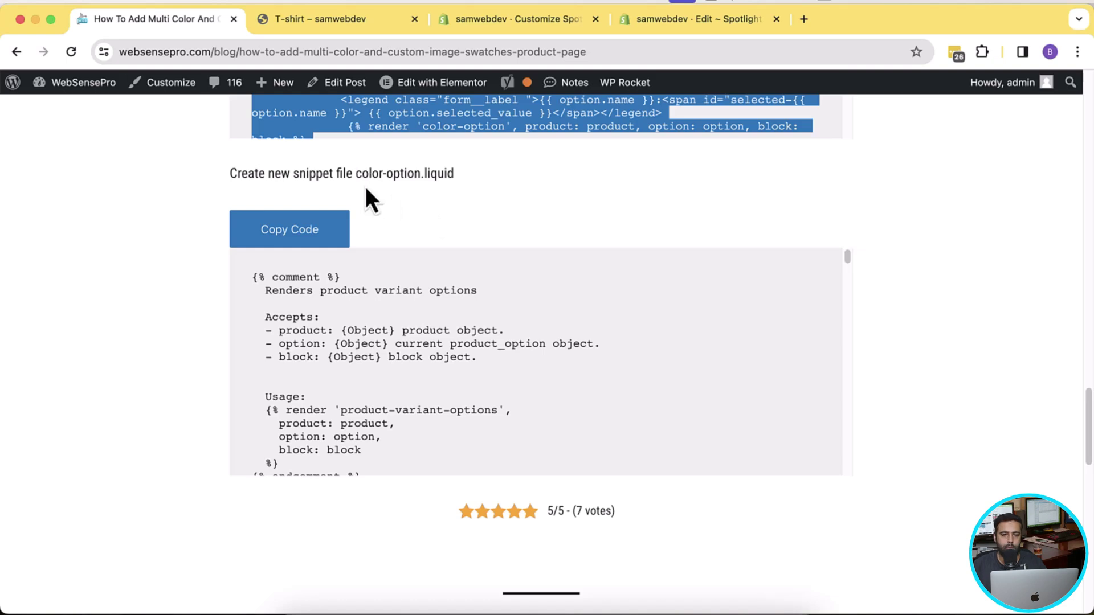
pyautogui.click(679, 22)
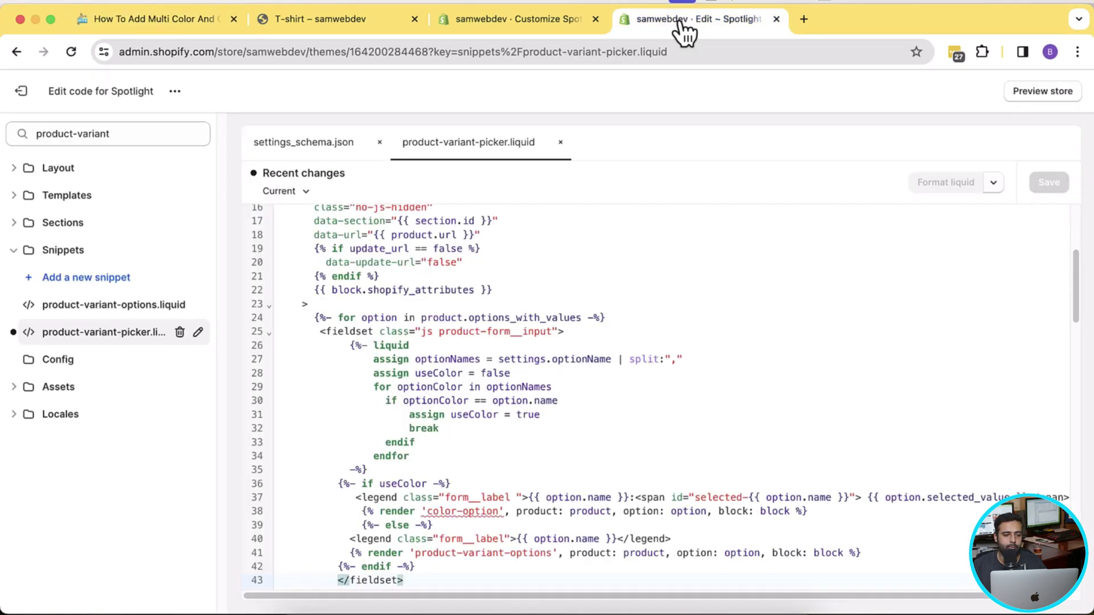
pyautogui.click(87, 281)
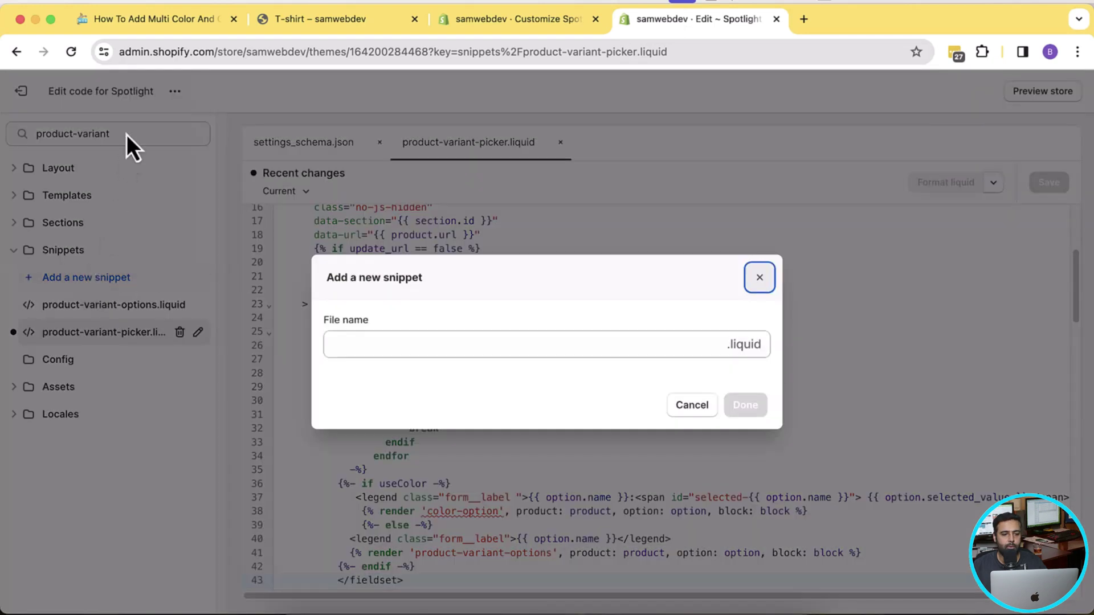
pyautogui.click(160, 17)
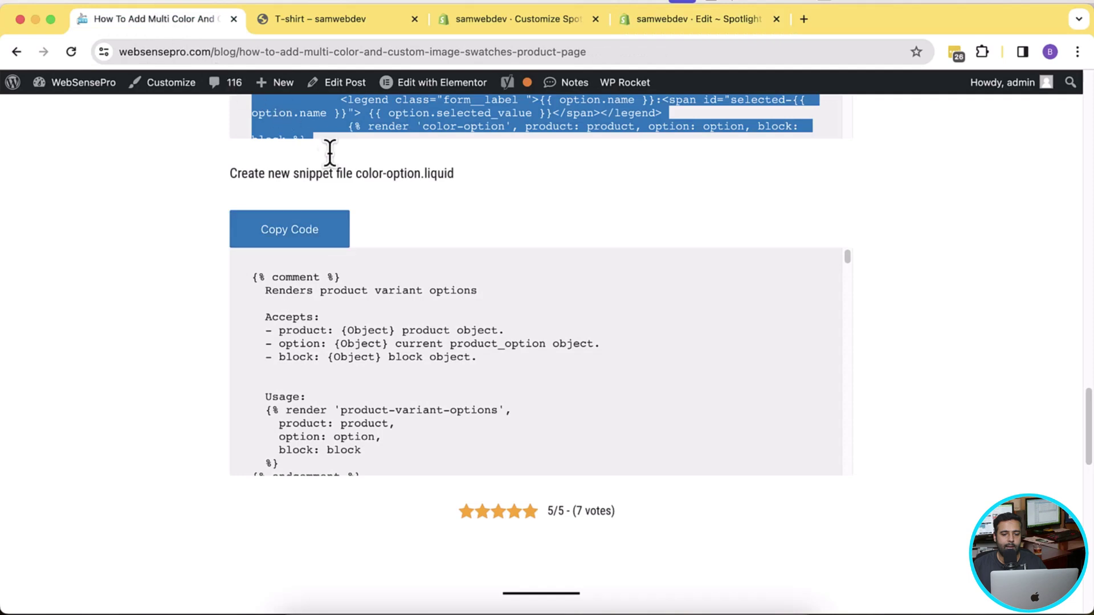
pyautogui.moveTo(356, 173); pyautogui.dragTo(422, 175)
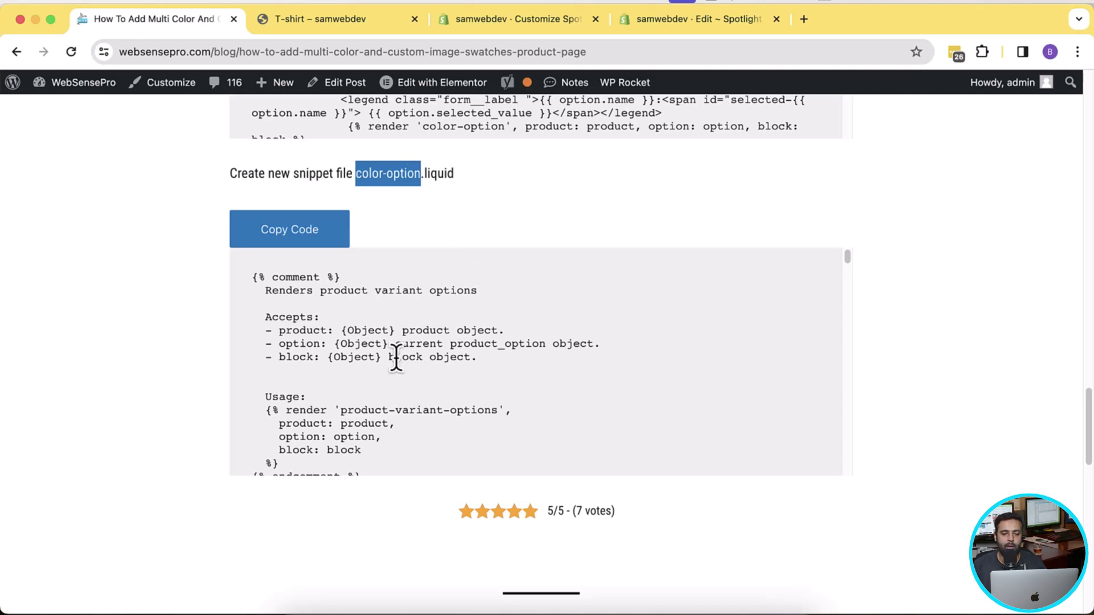
pyautogui.click(316, 244)
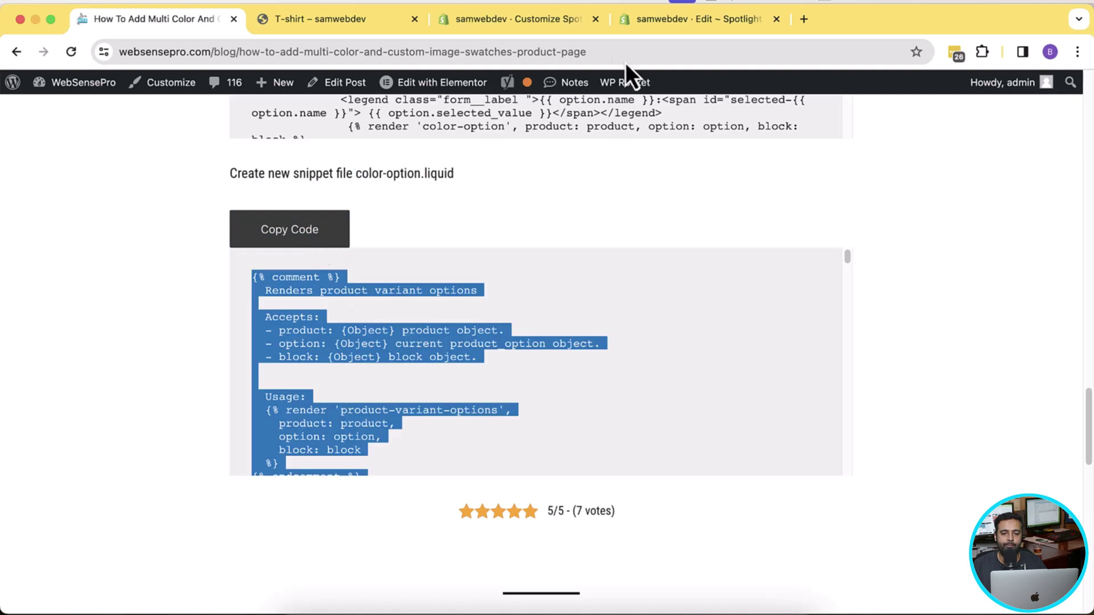
pyautogui.click(702, 19)
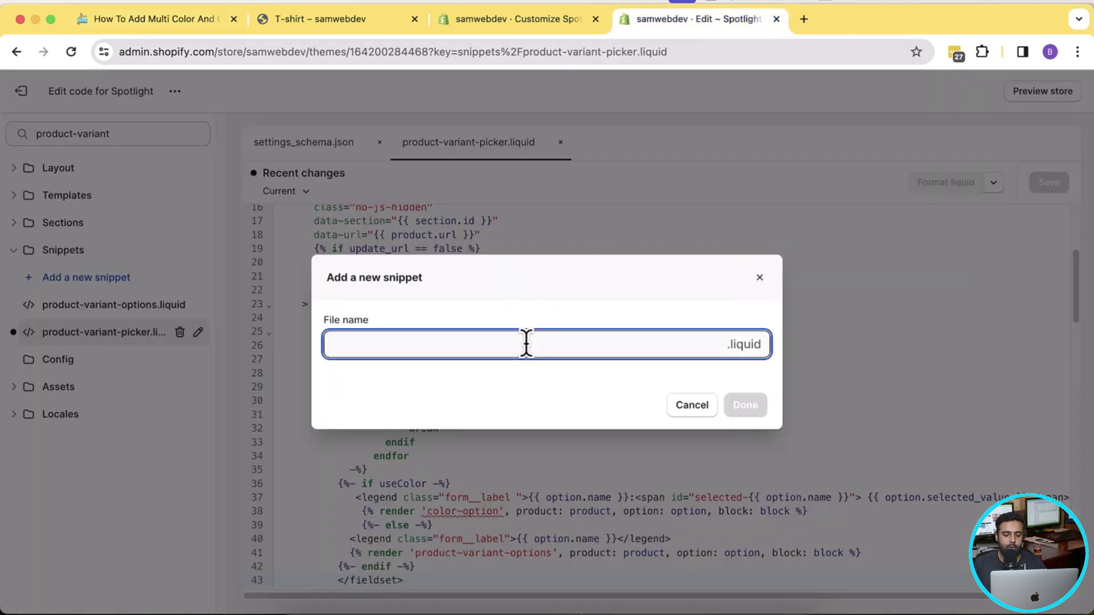
pyautogui.write('color-option')
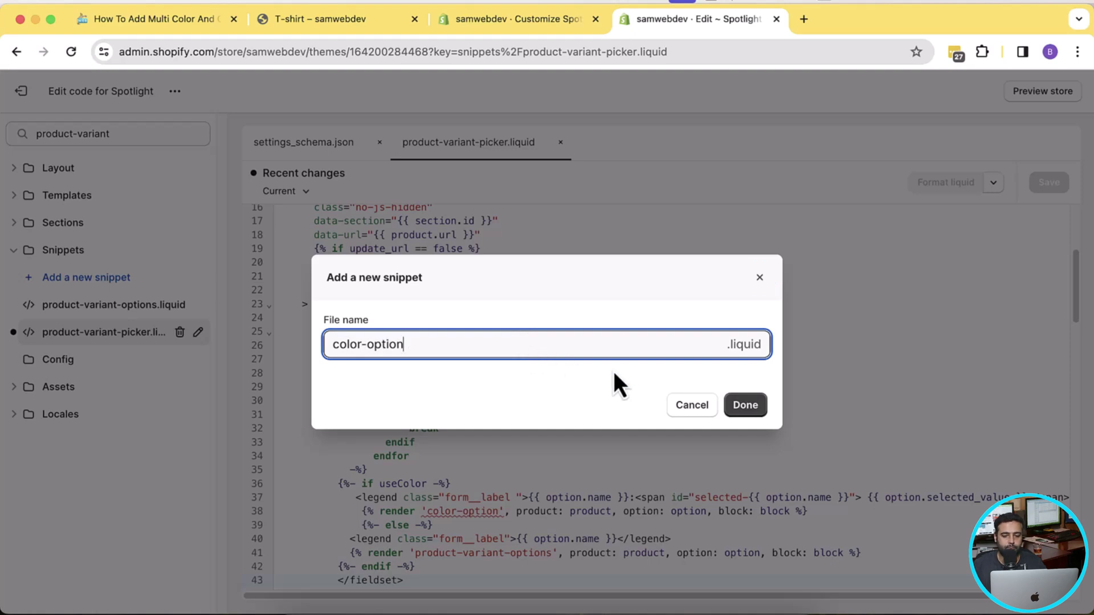
pyautogui.click(747, 406)
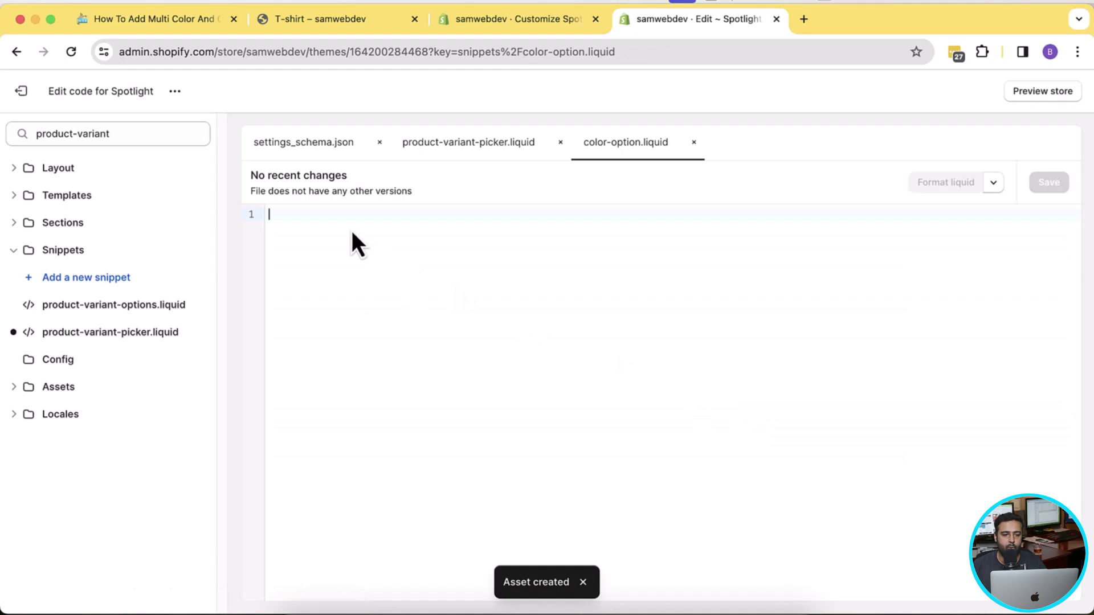
# Insert the article's copied snippet code into the empty color-option.liquid file and save it
pyautogui.press('super+v')
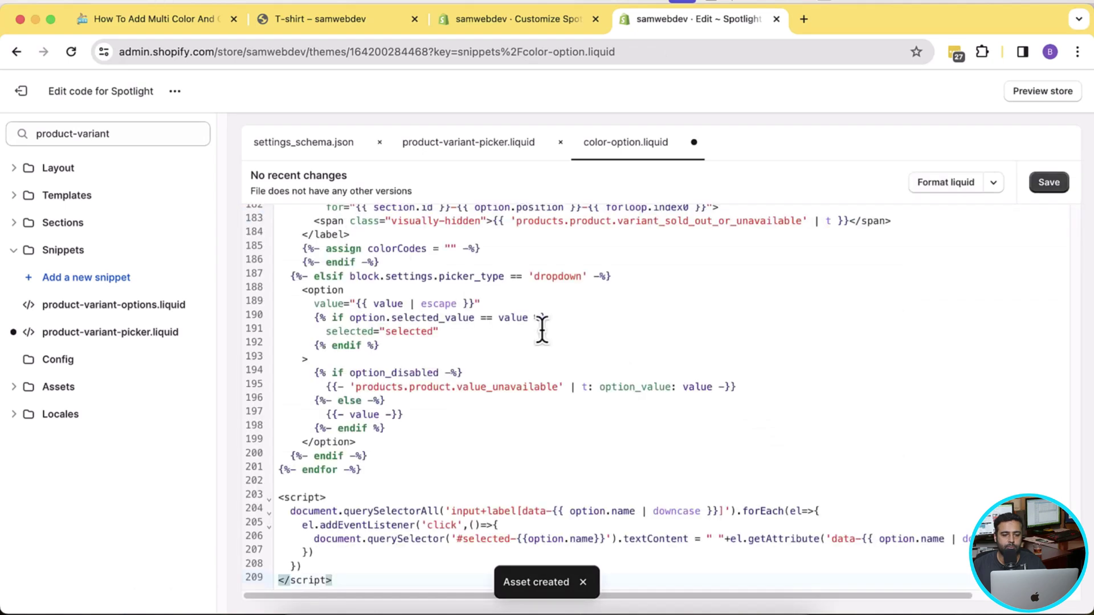
pyautogui.scroll(1, 695, 411)
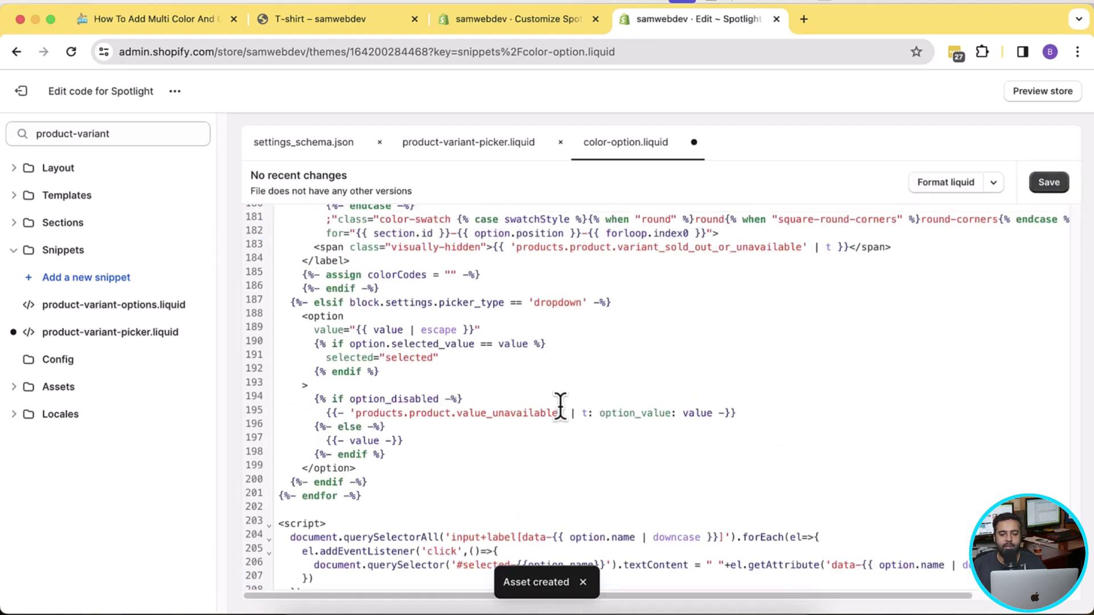
pyautogui.click(1049, 183)
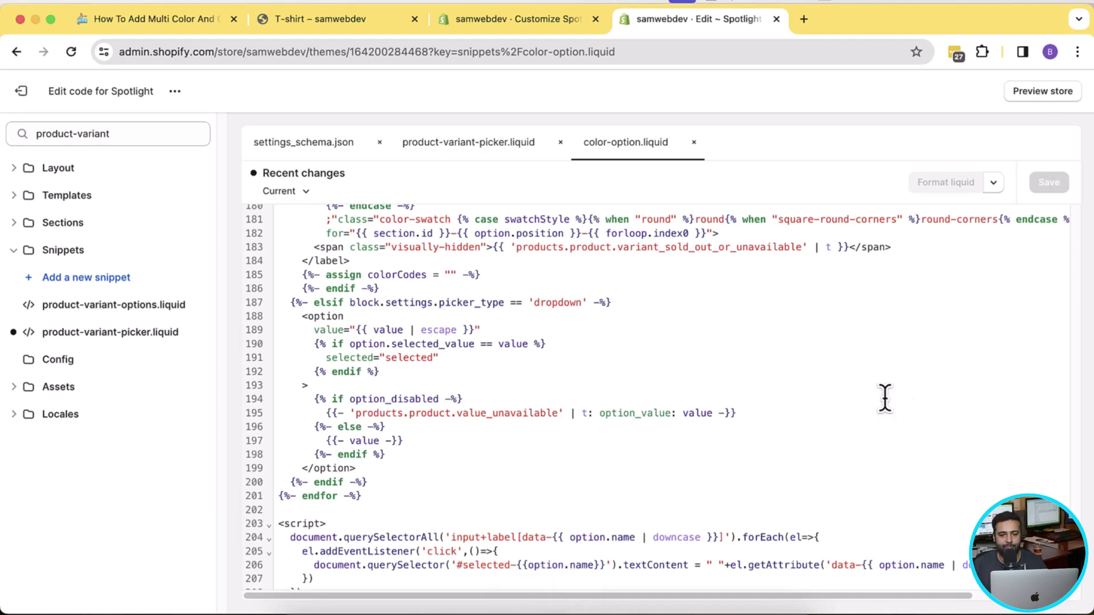
# Preview the store with the Spotlight theme and open the T-shirt product page to examine its color swatches
pyautogui.click(1043, 91)
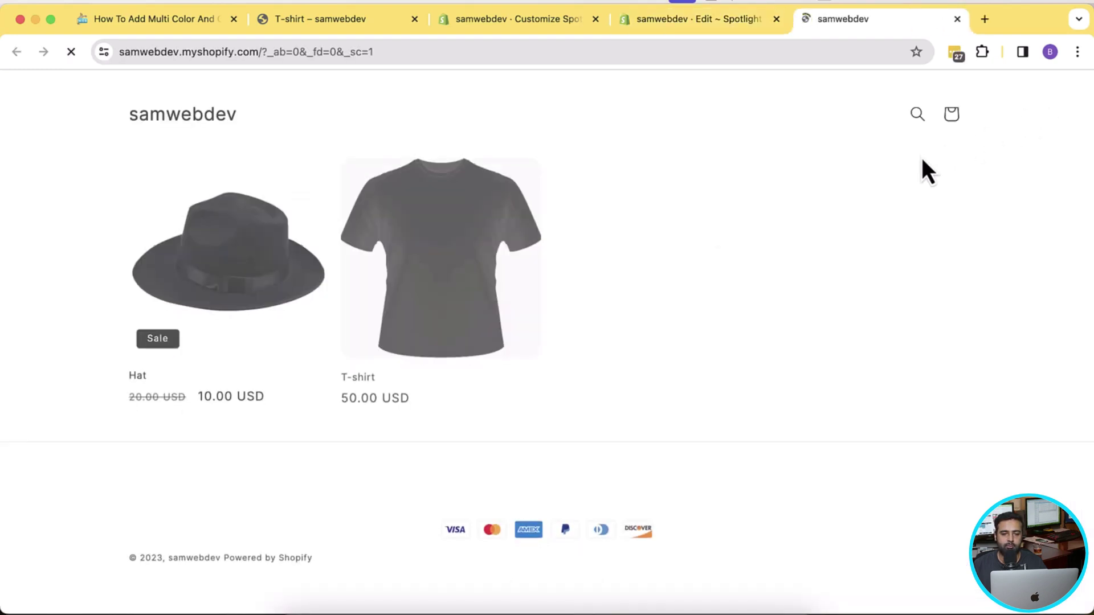
pyautogui.click(420, 262)
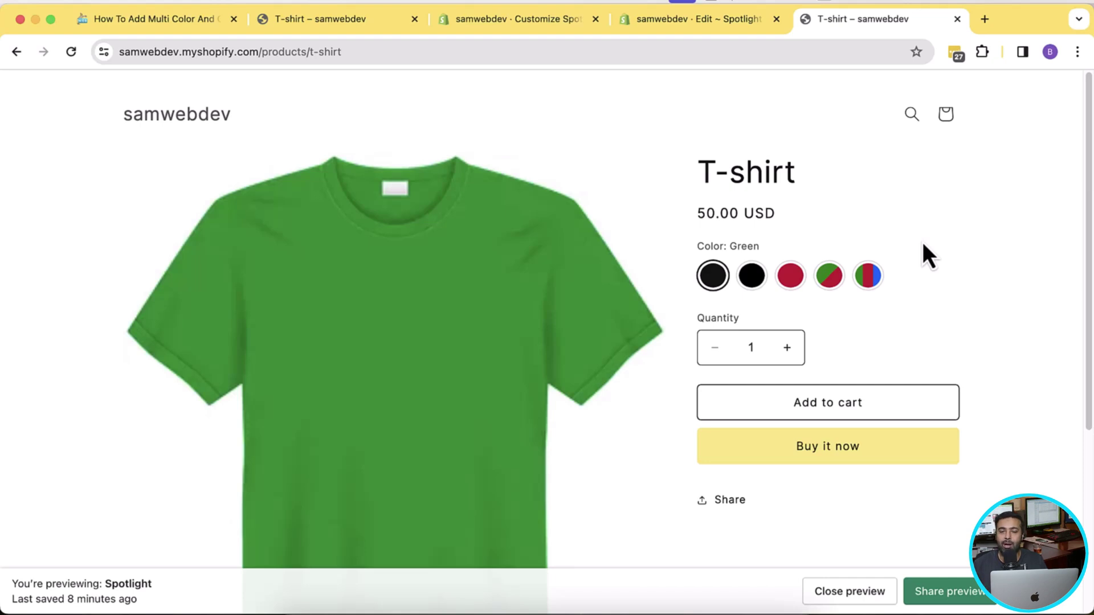
# Leave the theme code editor, open the T-shirt product in the store admin, and go to its list of variants
pyautogui.click(691, 28)
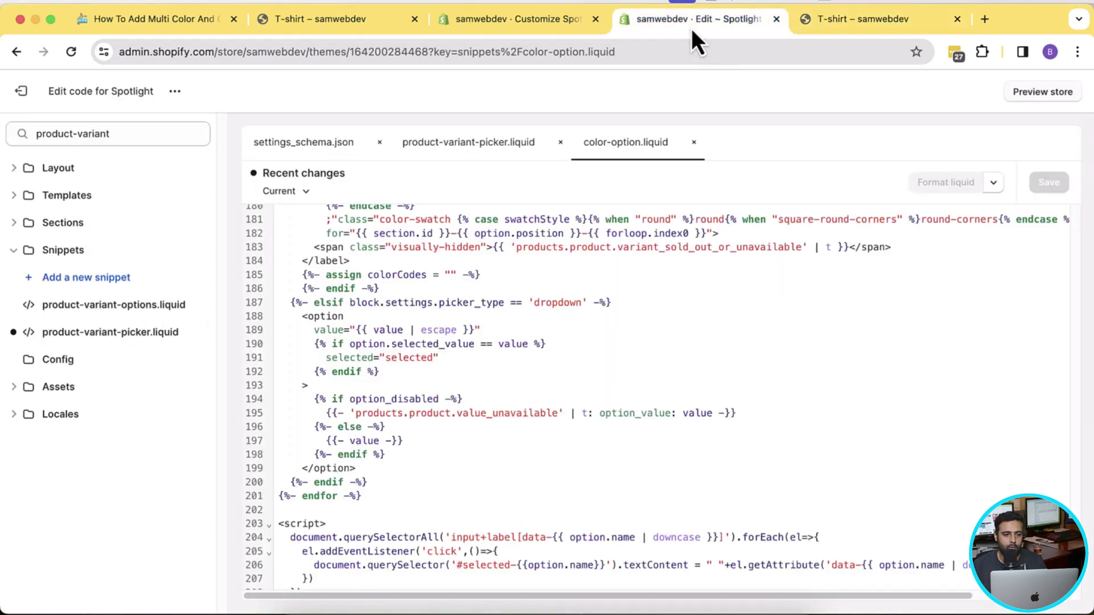
pyautogui.click(20, 89)
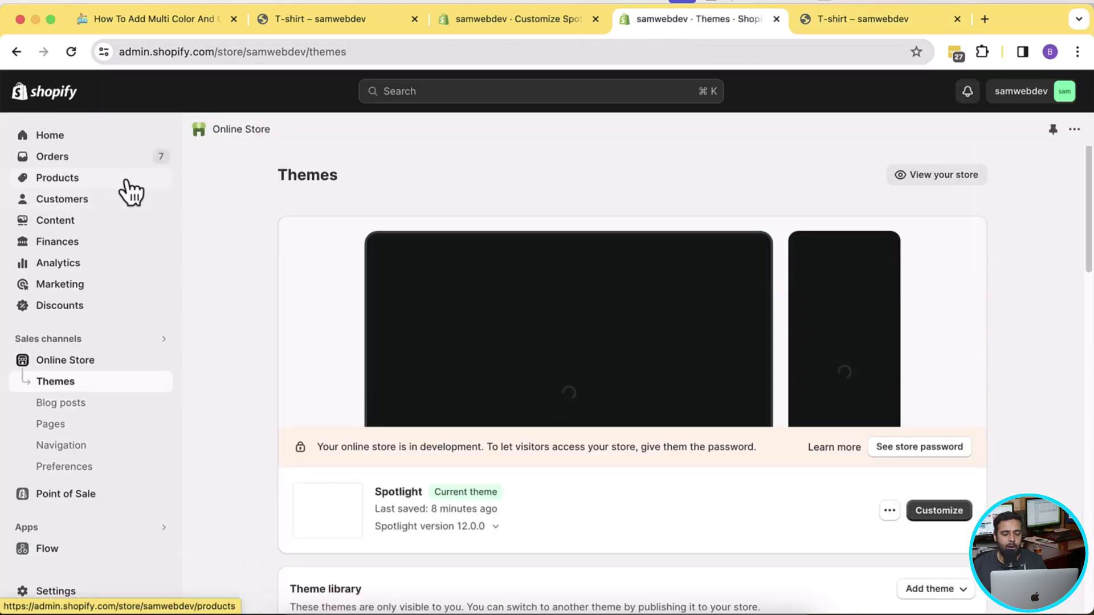
pyautogui.click(122, 179)
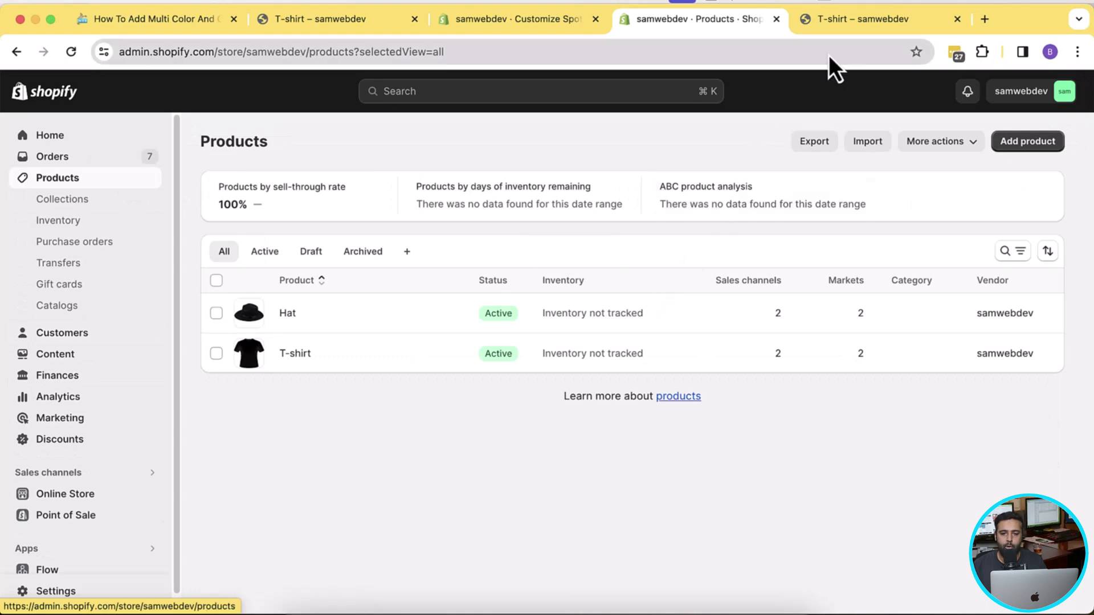
pyautogui.click(846, 30)
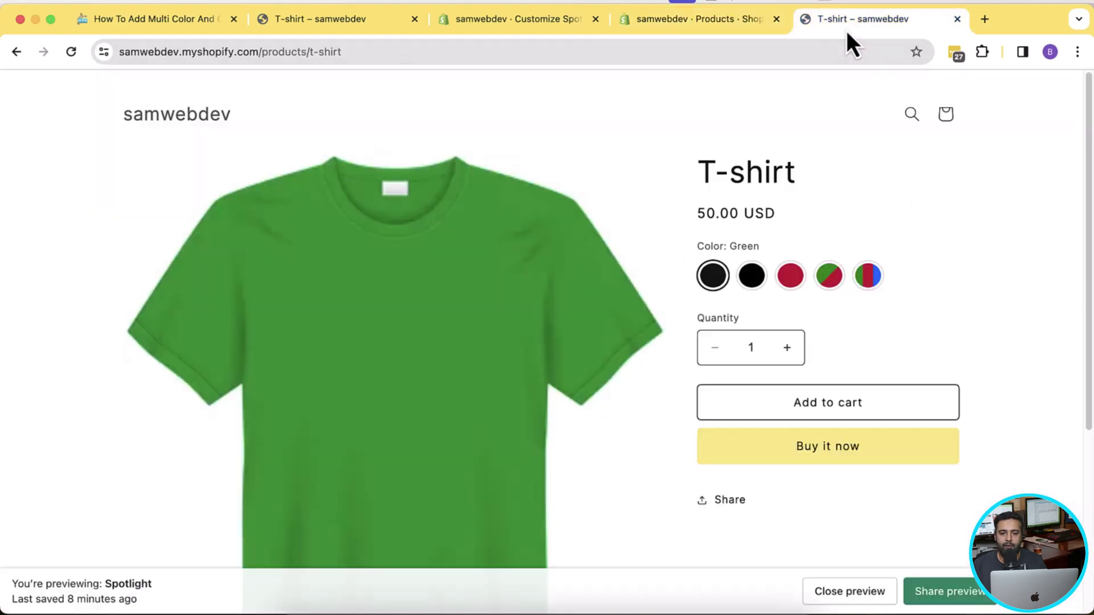
pyautogui.click(707, 29)
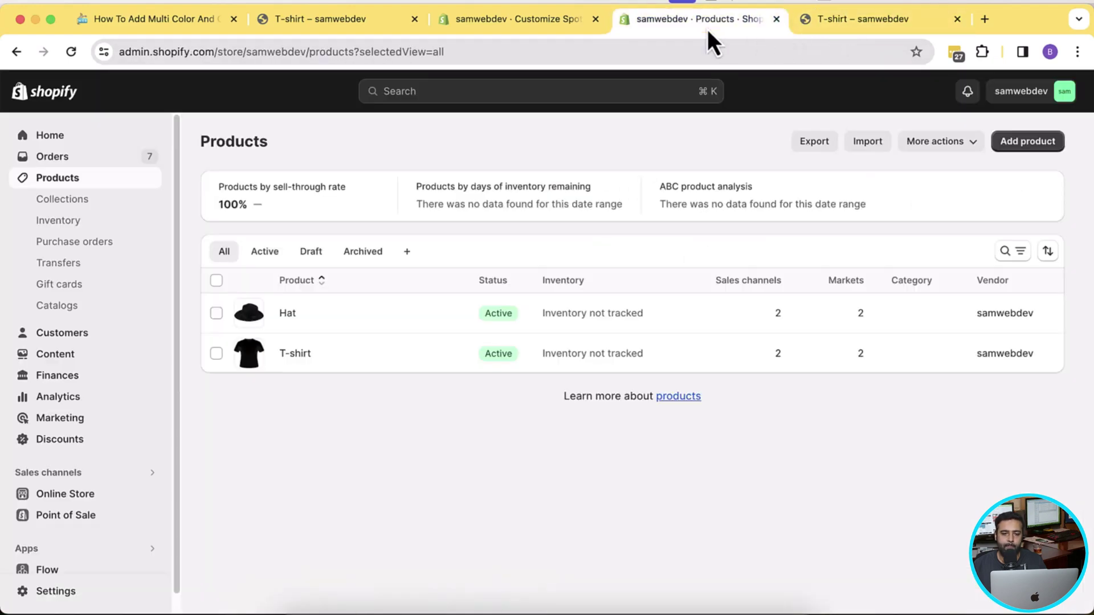
pyautogui.click(297, 354)
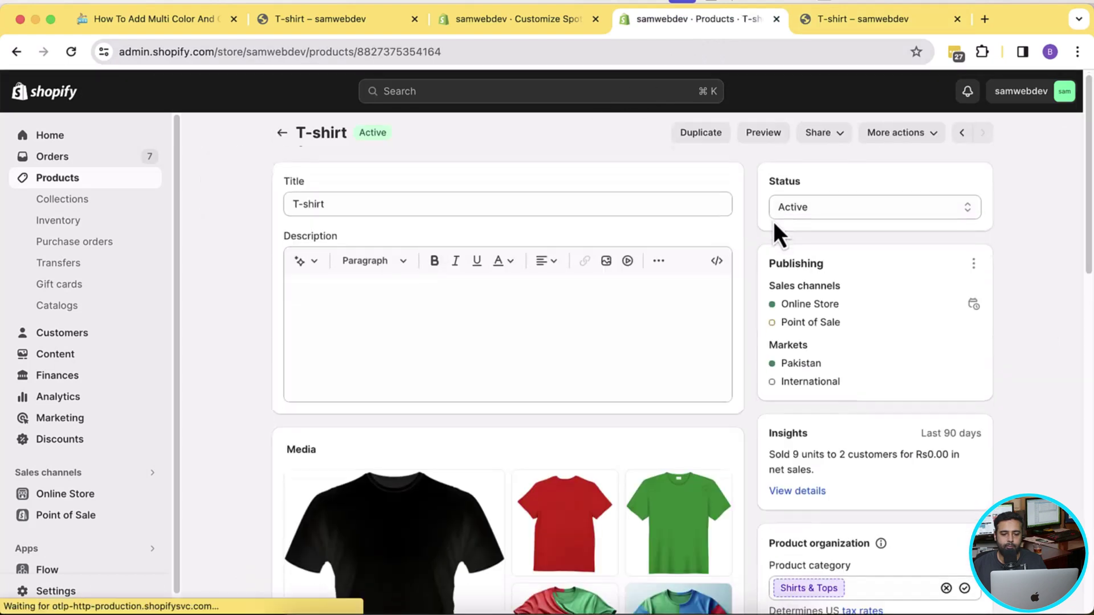
pyautogui.scroll(-10, 773, 221)
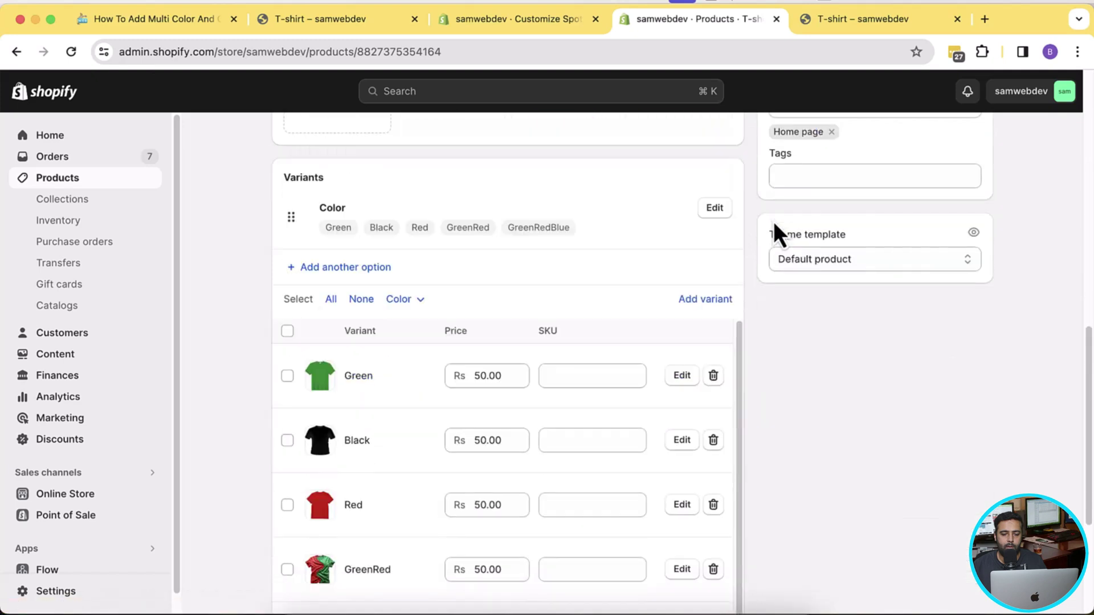
pyautogui.scroll(-2, 774, 221)
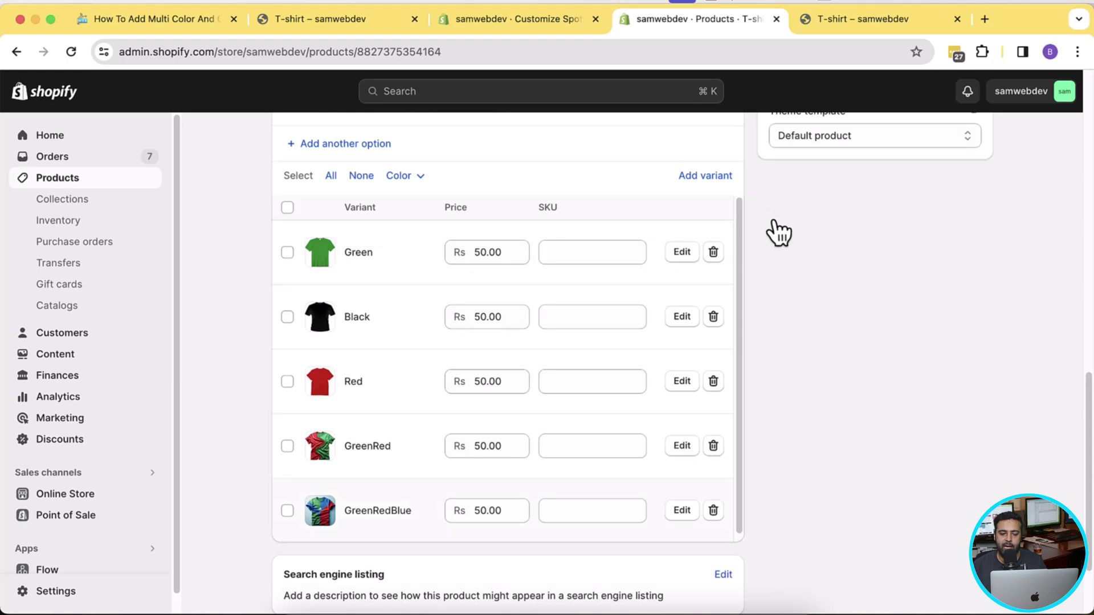
# Remove the assigned image from the T-shirt's Green variant and save the variant
pyautogui.click(683, 254)
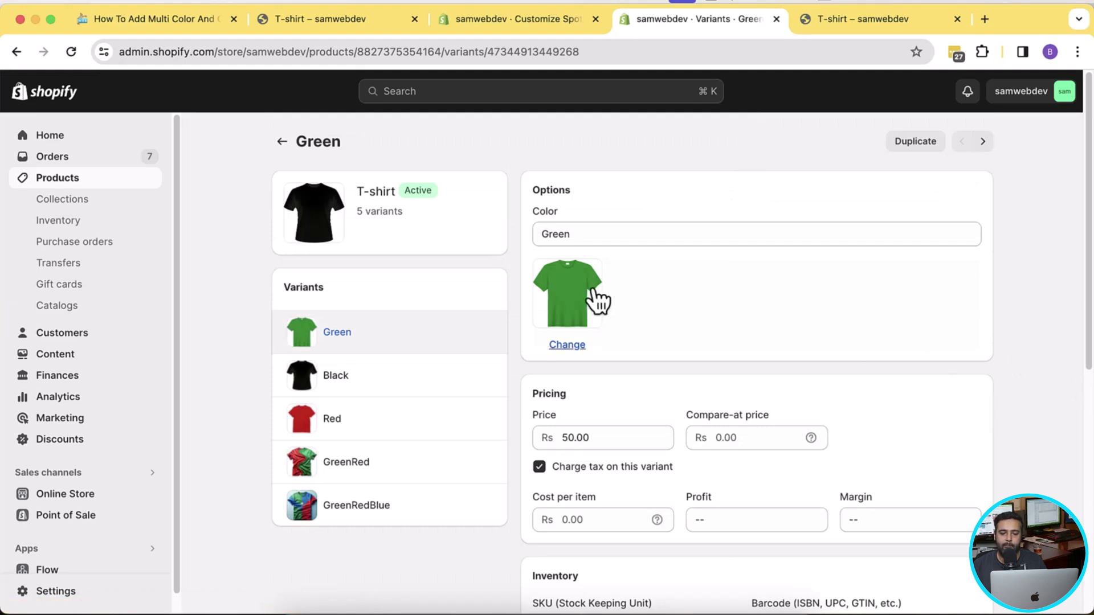
pyautogui.click(573, 345)
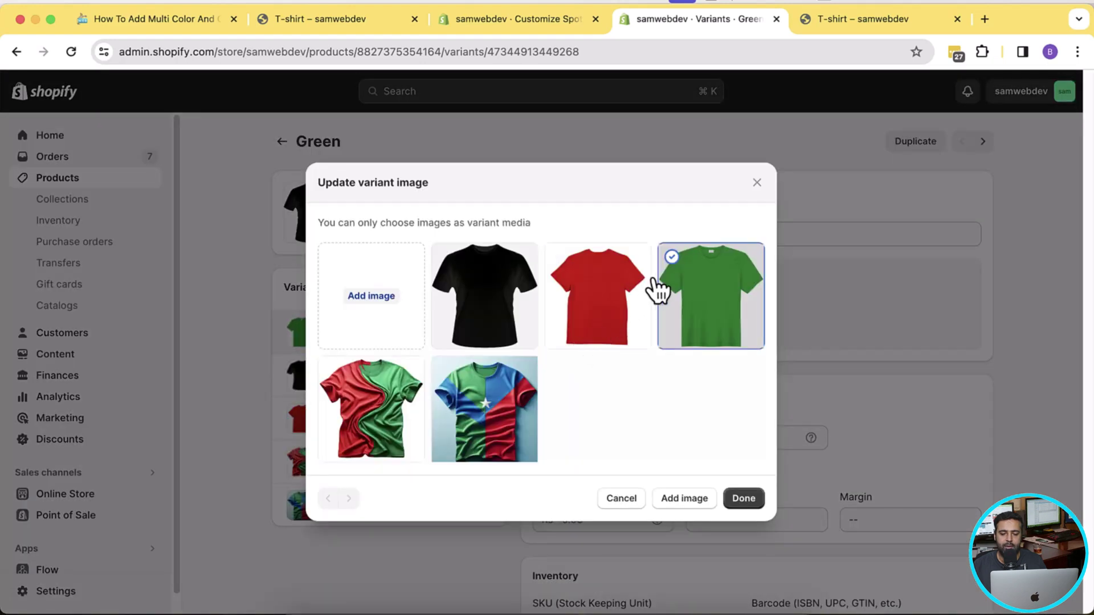
pyautogui.click(674, 264)
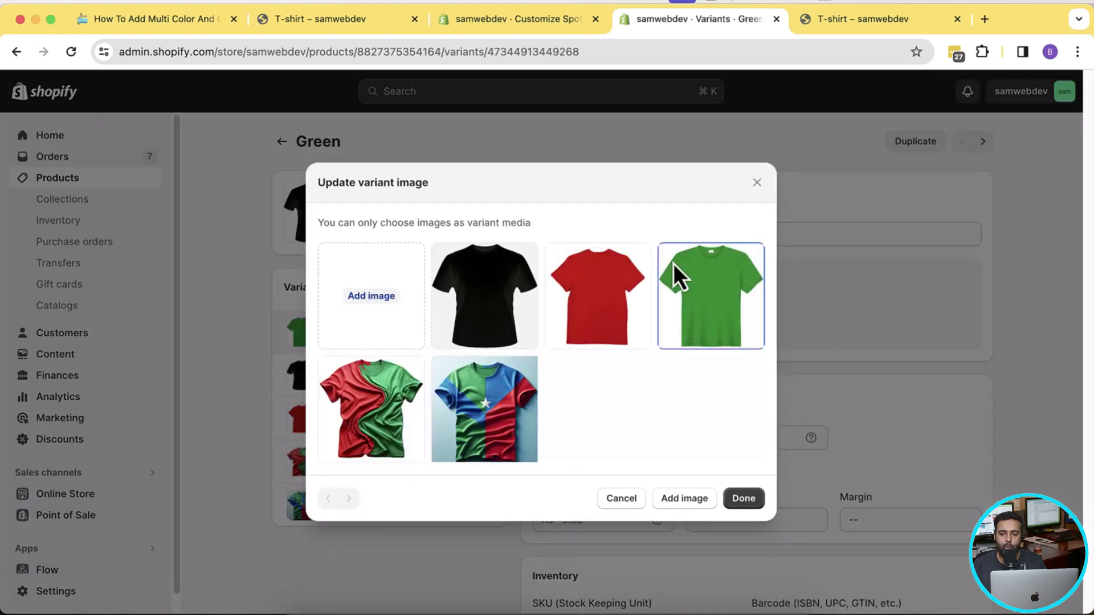
pyautogui.click(742, 499)
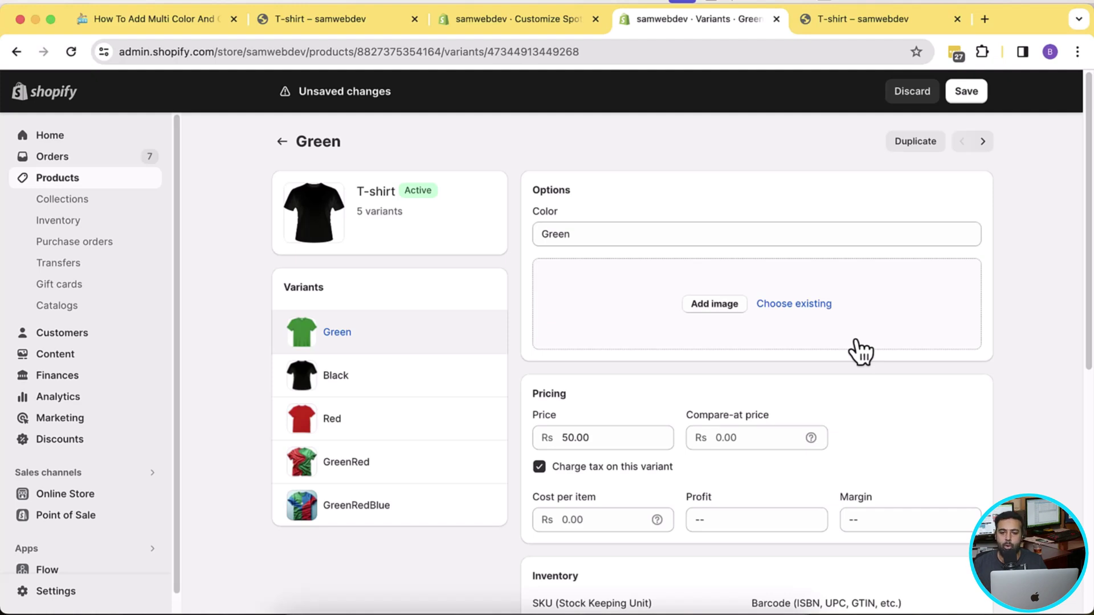
pyautogui.click(963, 94)
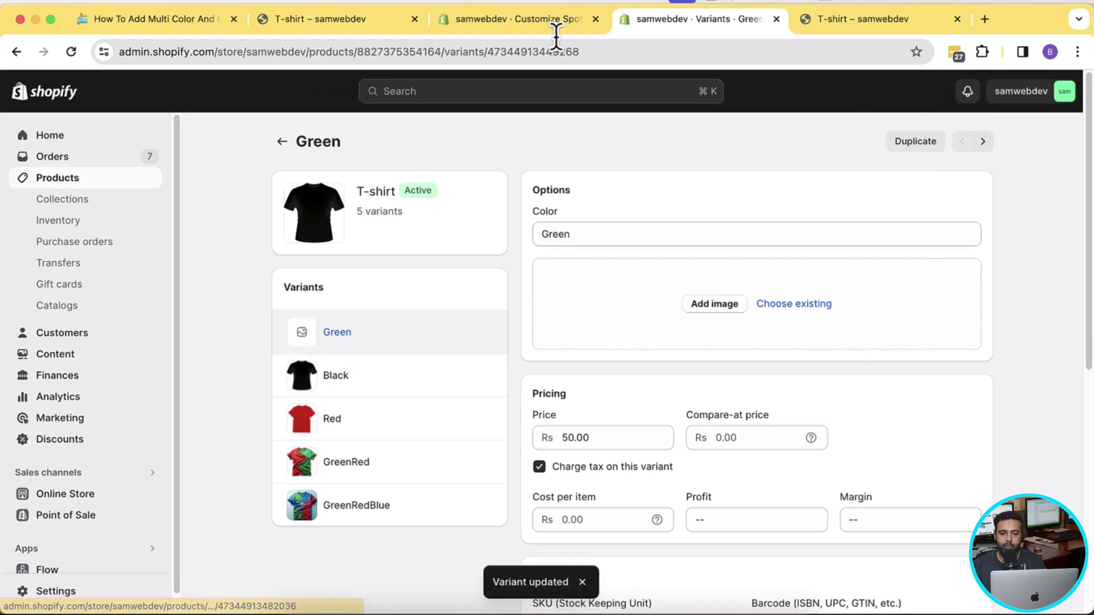
# Switch the theme editor's product preview from the Hat to the T-shirt
pyautogui.click(517, 19)
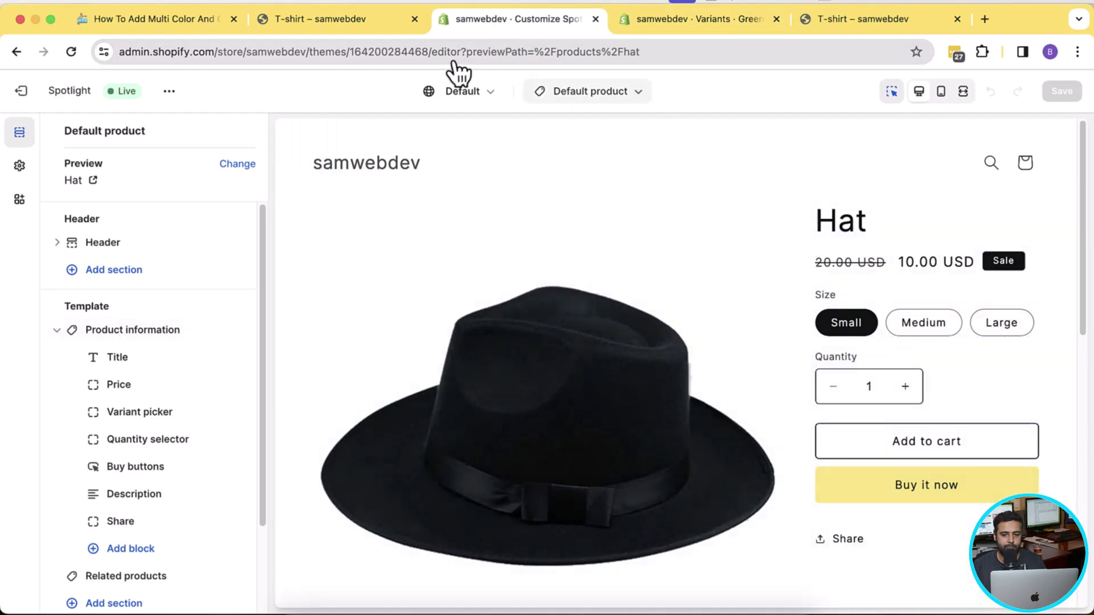
pyautogui.click(226, 166)
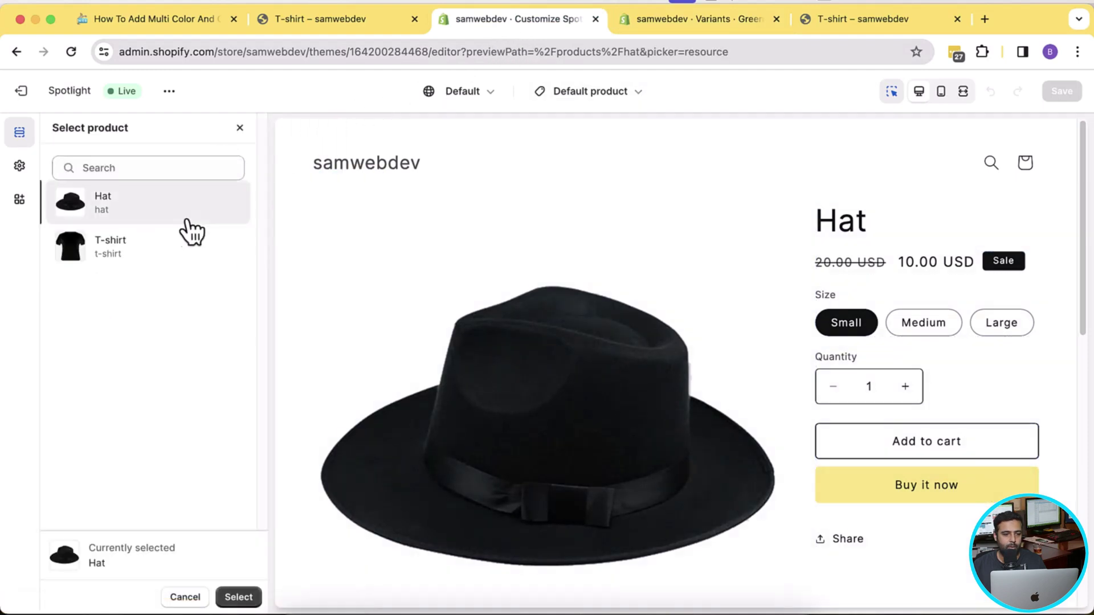
pyautogui.click(162, 256)
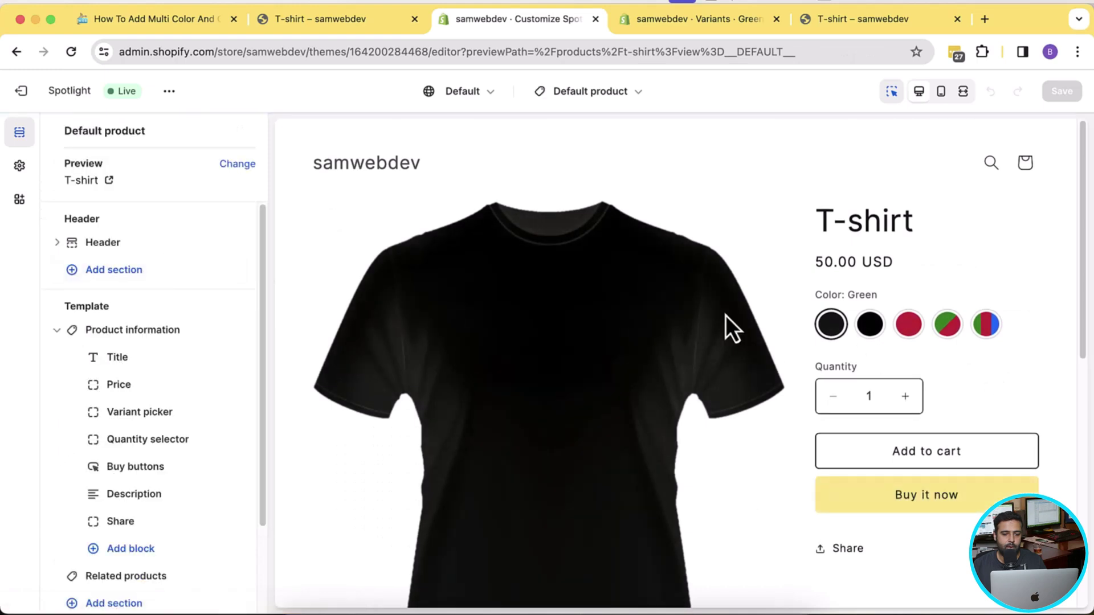
# Reload the theme settings, set the swatch type to Variant image under Color Swatches by WebSensePro, and save
pyautogui.click(20, 167)
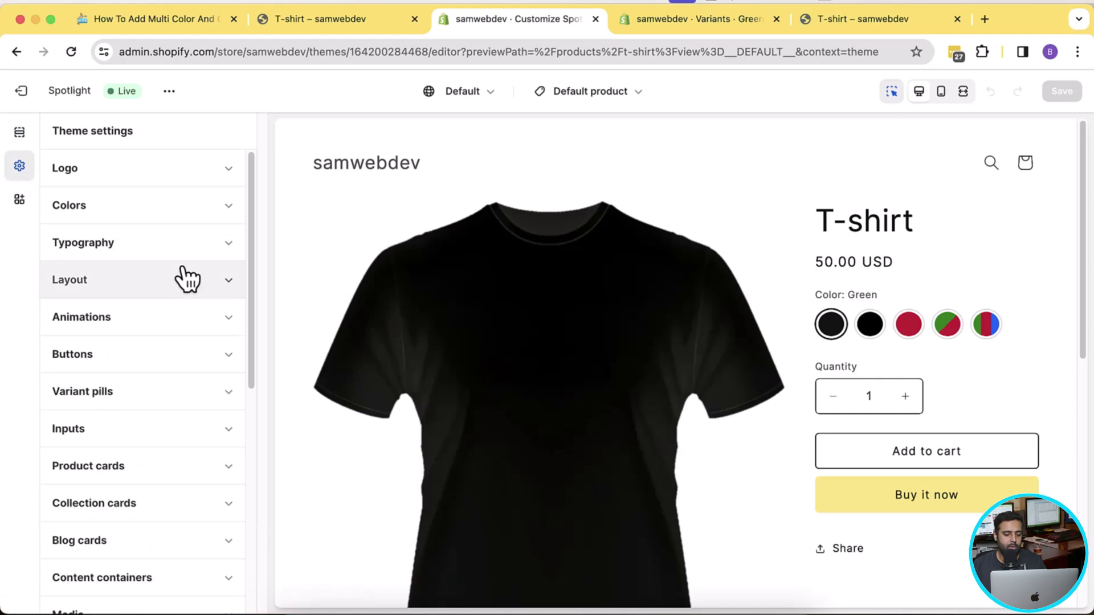
pyautogui.press('super+r')
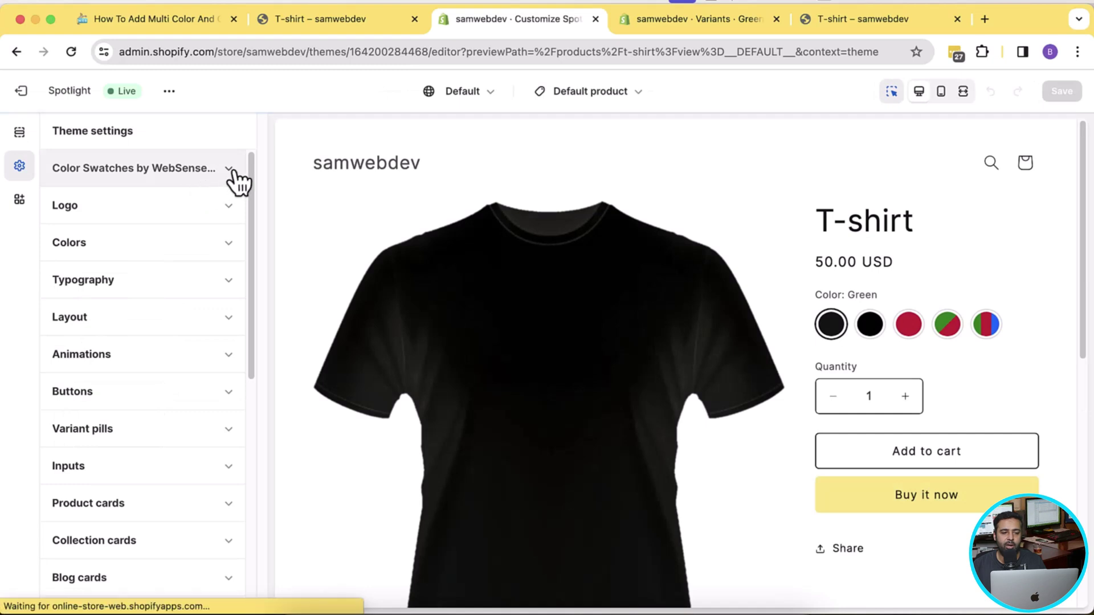
pyautogui.click(234, 171)
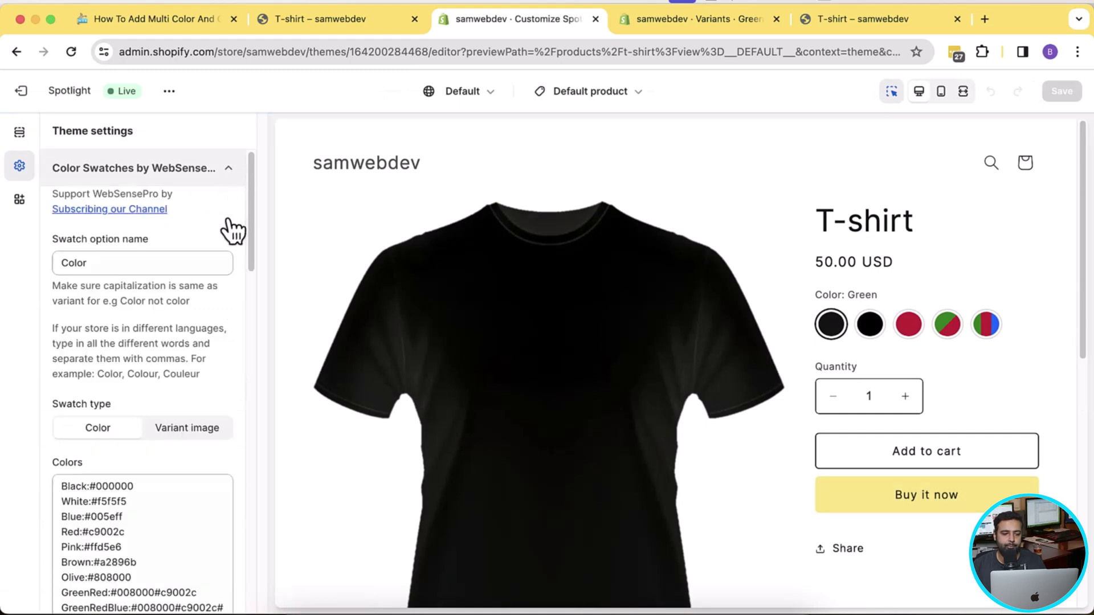
pyautogui.scroll(-6, 228, 223)
pyautogui.scroll(3, 228, 220)
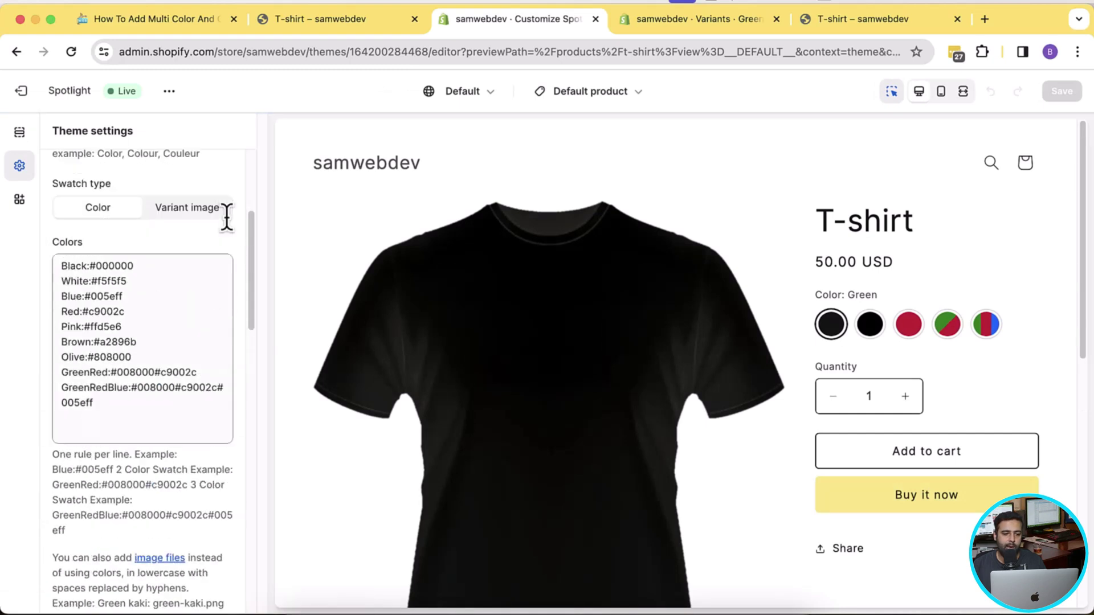
pyautogui.click(177, 215)
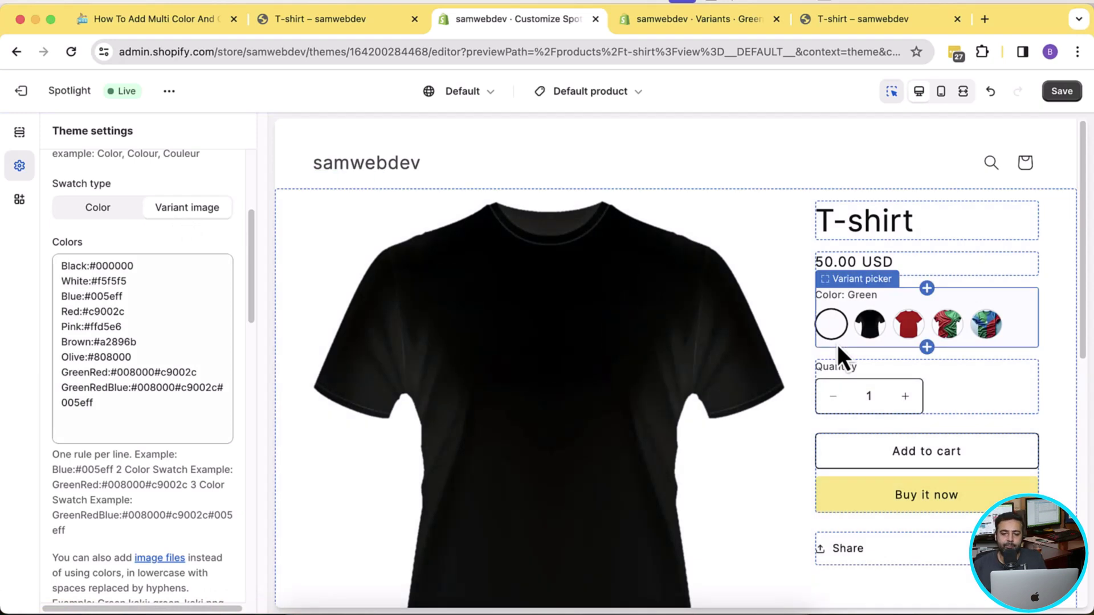
pyautogui.click(1062, 91)
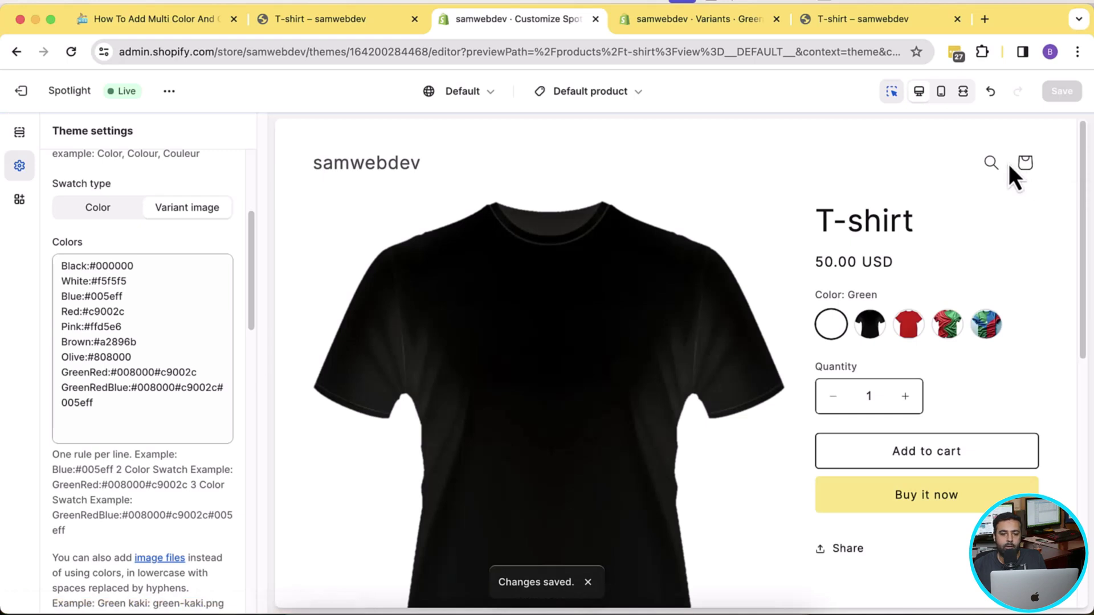
# Assign the green T-shirt image to the Green variant, save it, and reload the theme editor preview
pyautogui.click(686, 28)
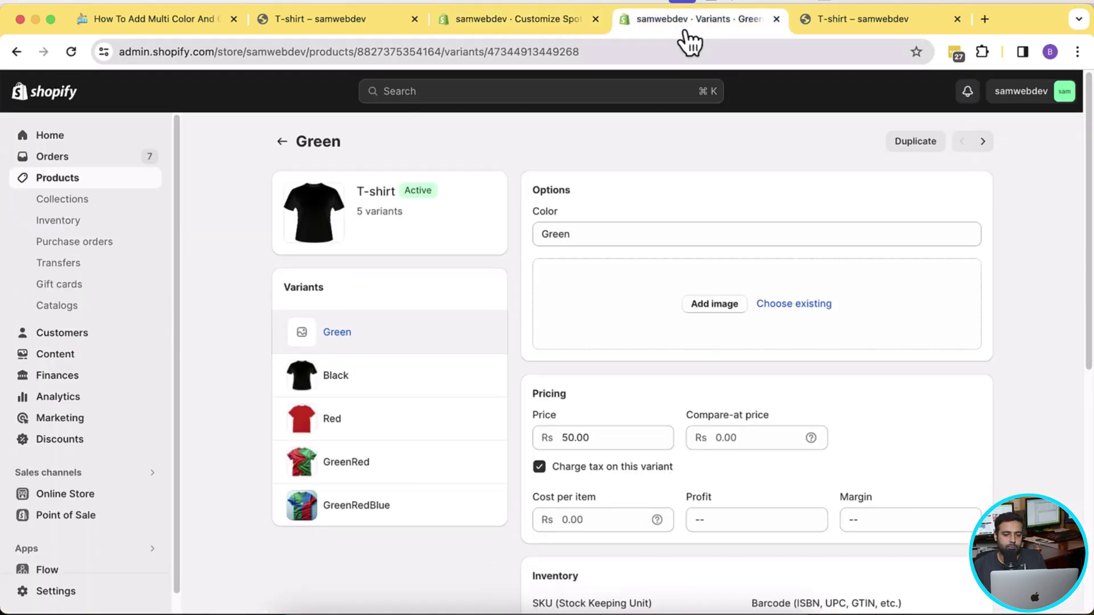
pyautogui.click(706, 303)
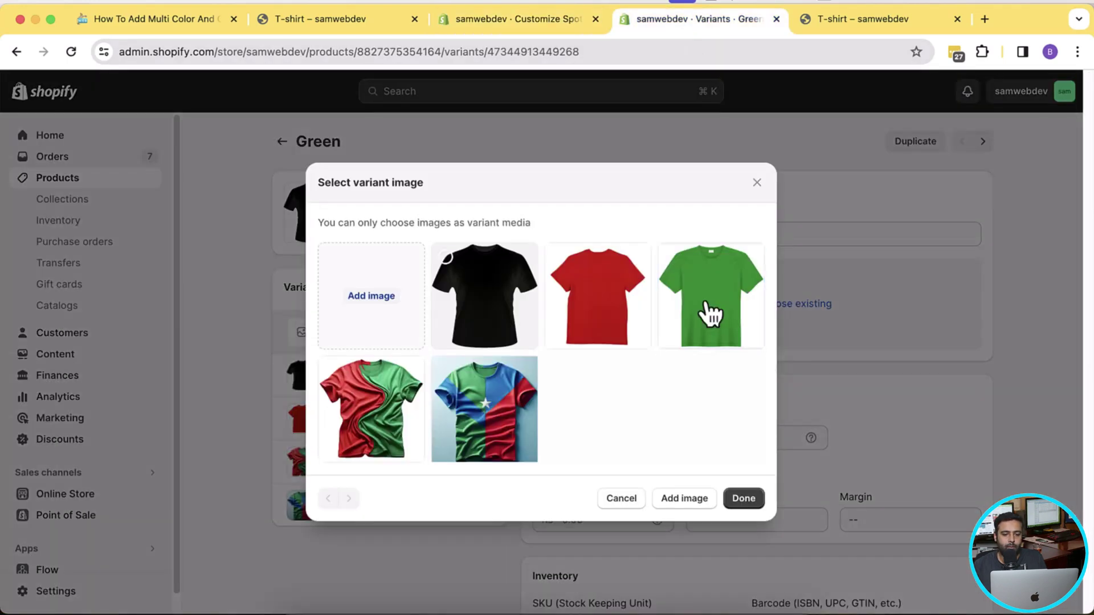
pyautogui.click(691, 279)
pyautogui.click(678, 266)
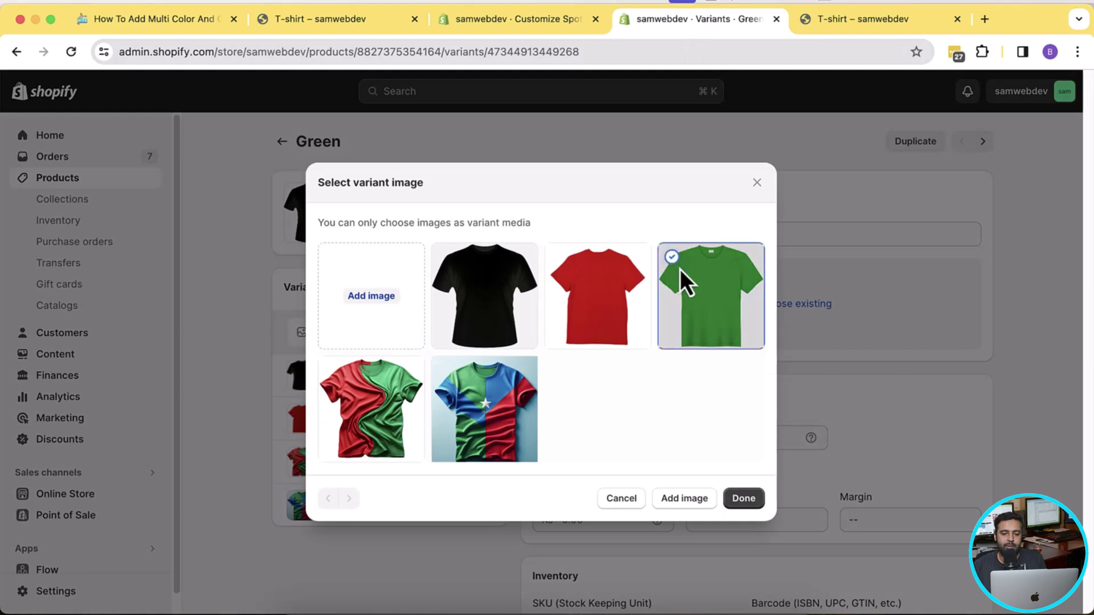
pyautogui.click(741, 499)
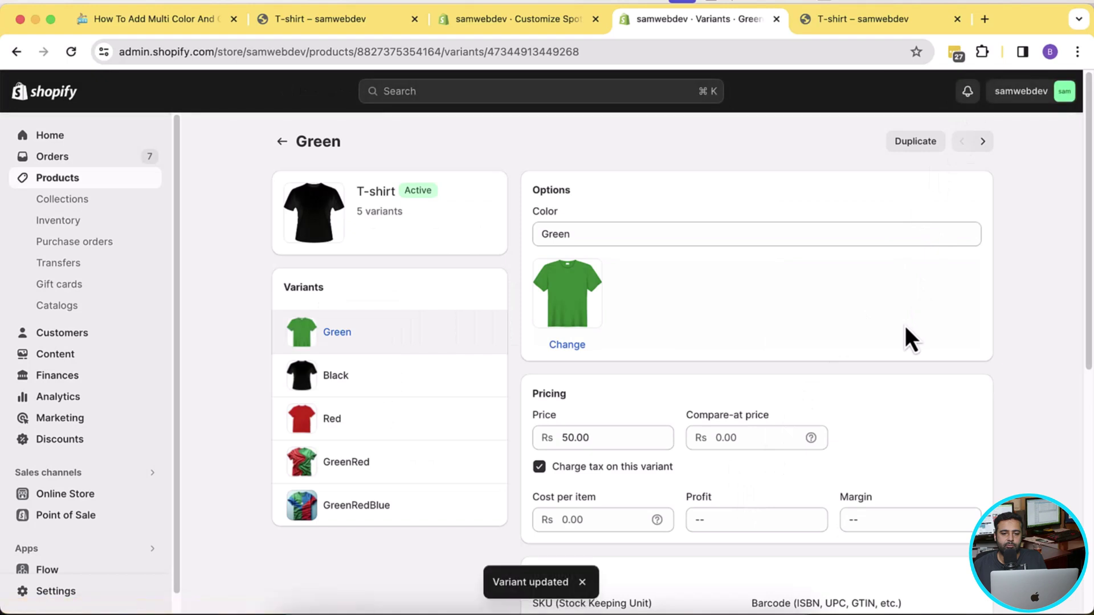
pyautogui.click(542, 24)
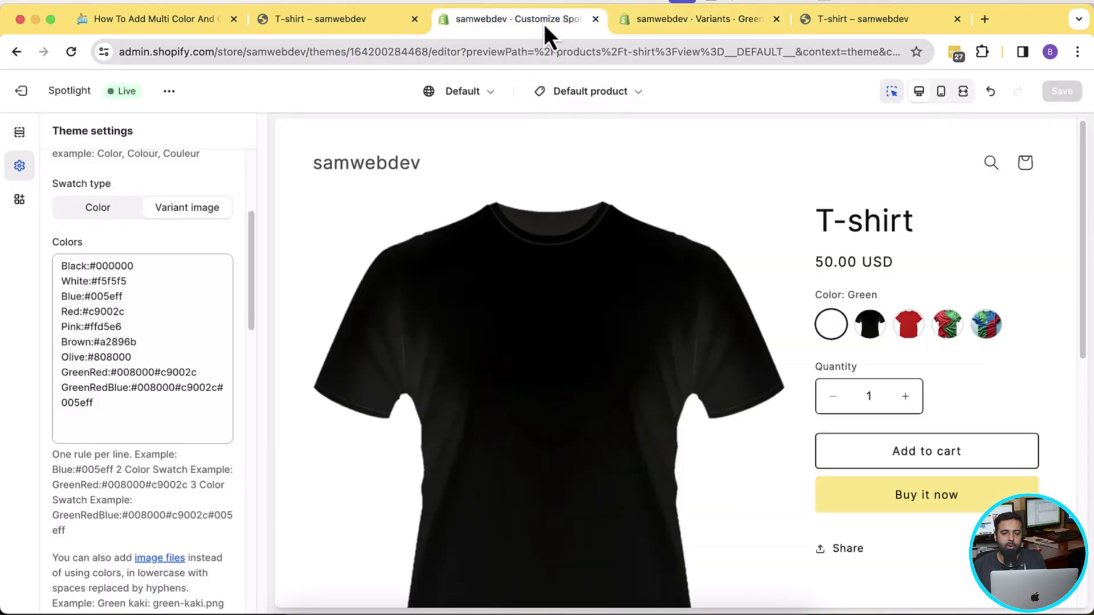
pyautogui.click(71, 52)
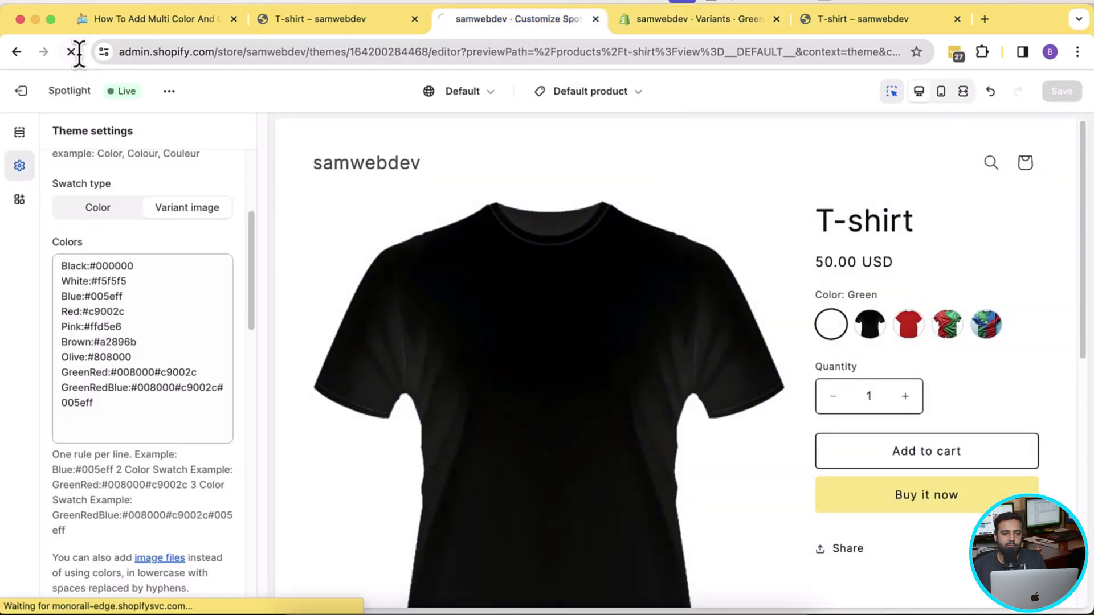
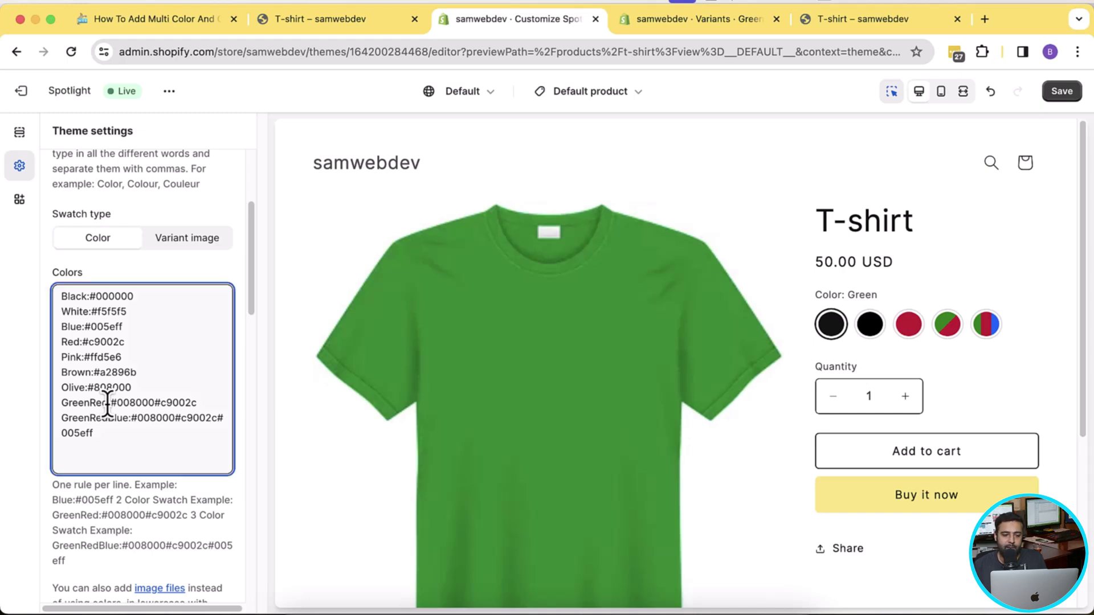
# Compare the name and color codes of the GreenRed rule in the swatch settings with the GreenRed variant's Color value
pyautogui.moveTo(107, 403); pyautogui.dragTo(60, 404)
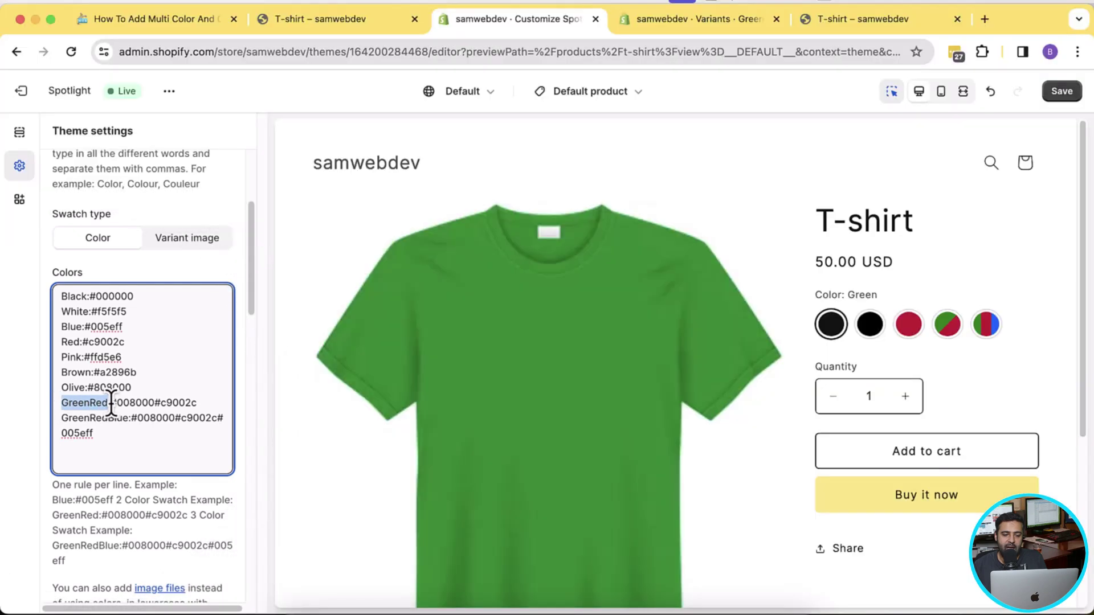
pyautogui.moveTo(111, 402); pyautogui.dragTo(200, 403)
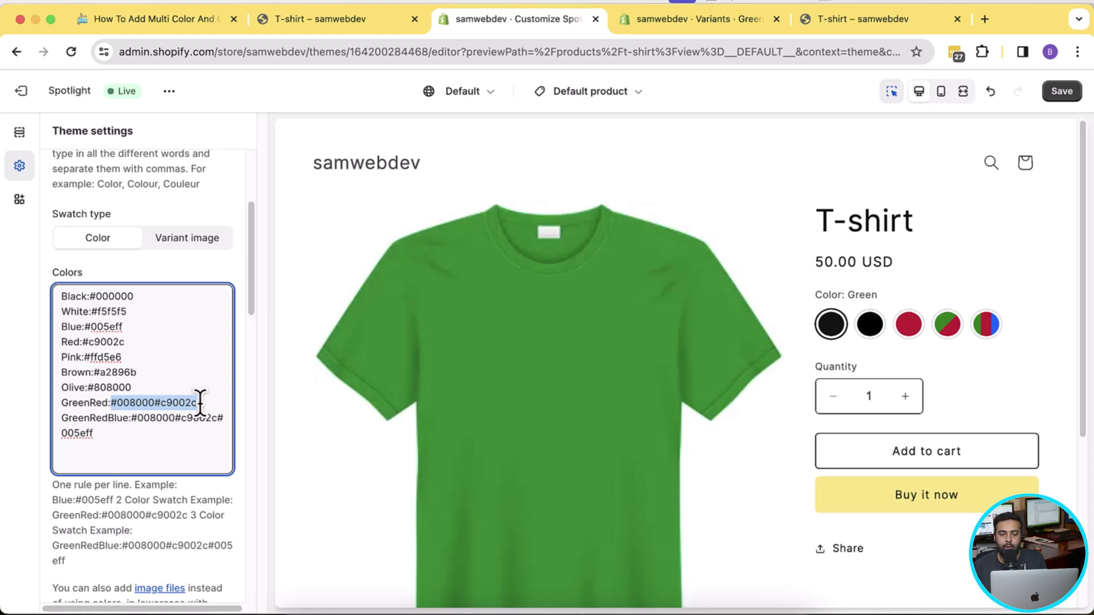
pyautogui.moveTo(63, 402); pyautogui.dragTo(108, 403)
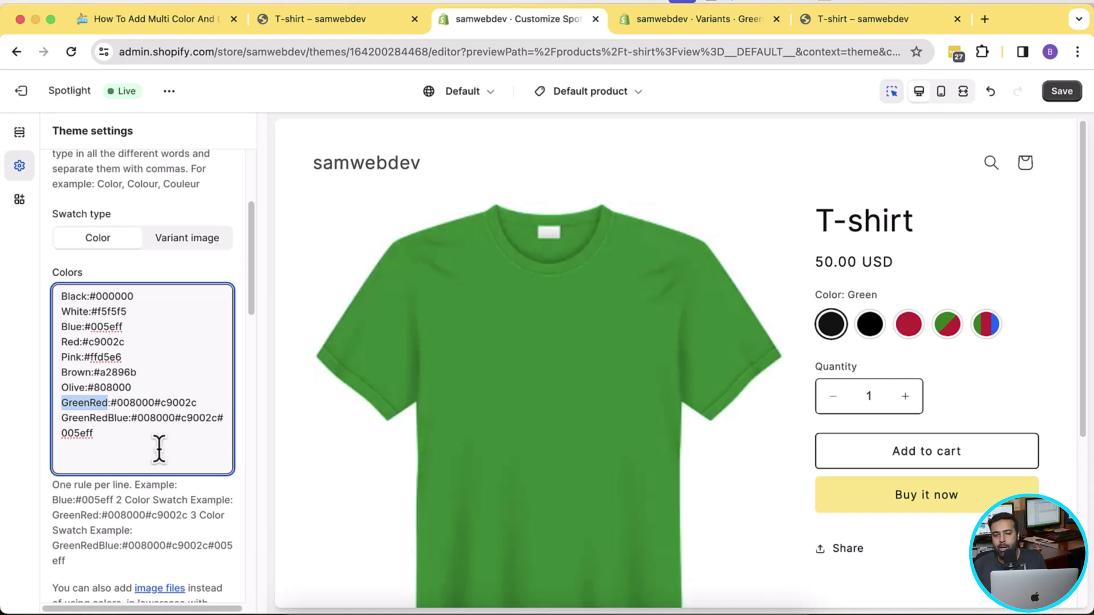
pyautogui.click(655, 29)
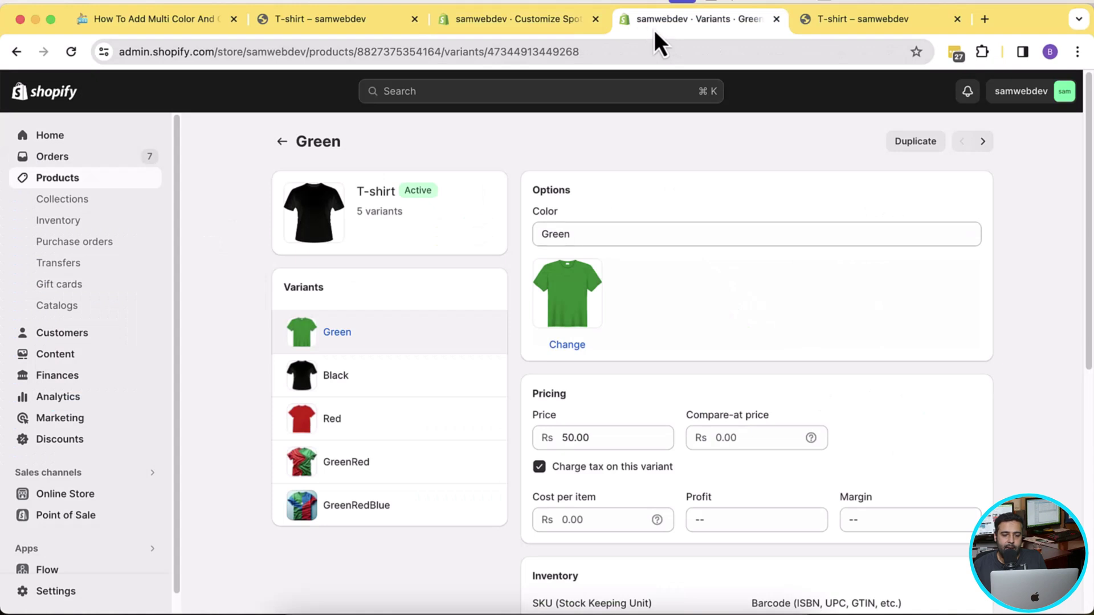
pyautogui.click(409, 486)
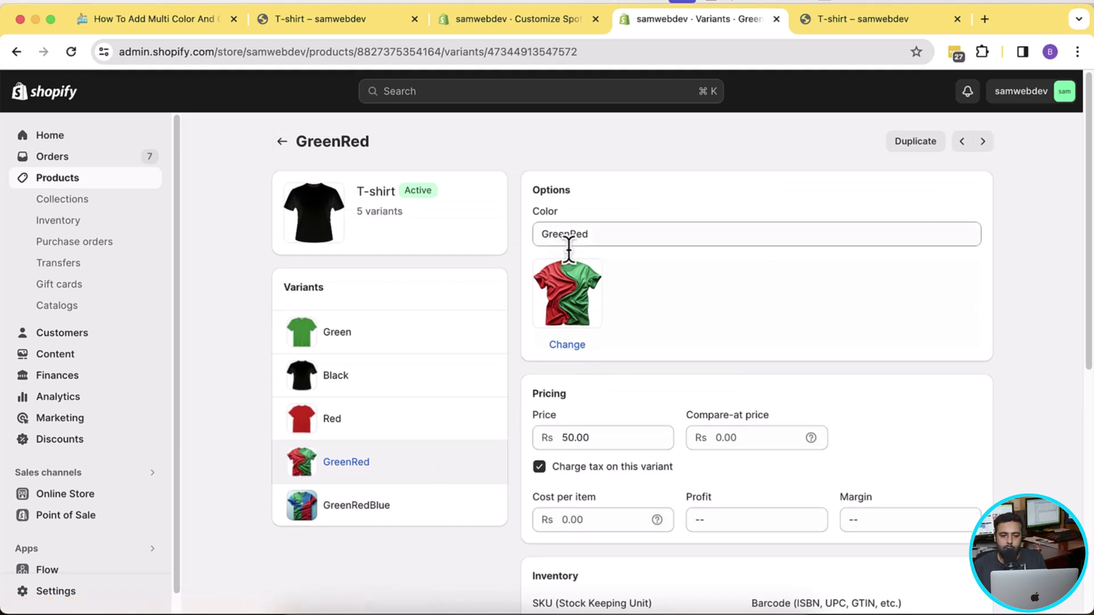
pyautogui.moveTo(598, 236); pyautogui.dragTo(539, 233)
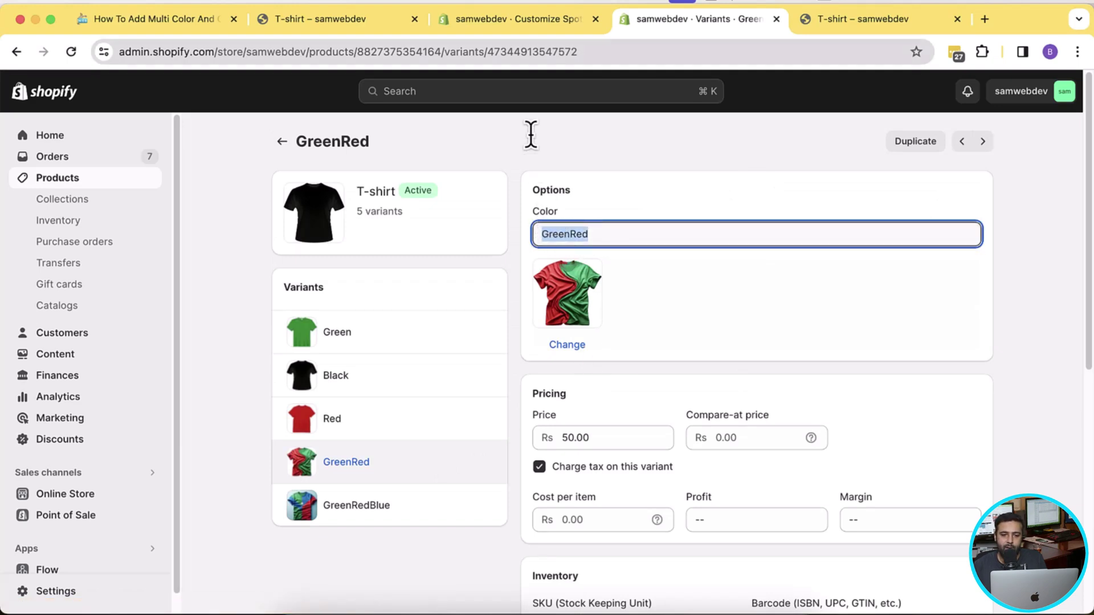
# Return to the theme editor, test the GreenRed color rule with a space in its name as Green Red, and restore GreenRed
pyautogui.click(522, 29)
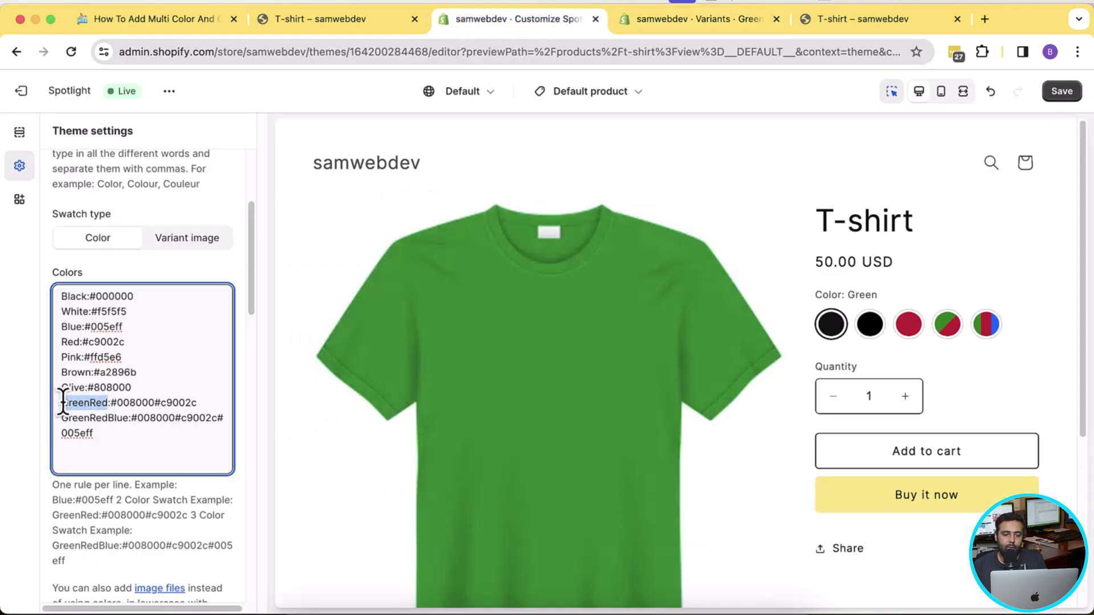
pyautogui.click(95, 403)
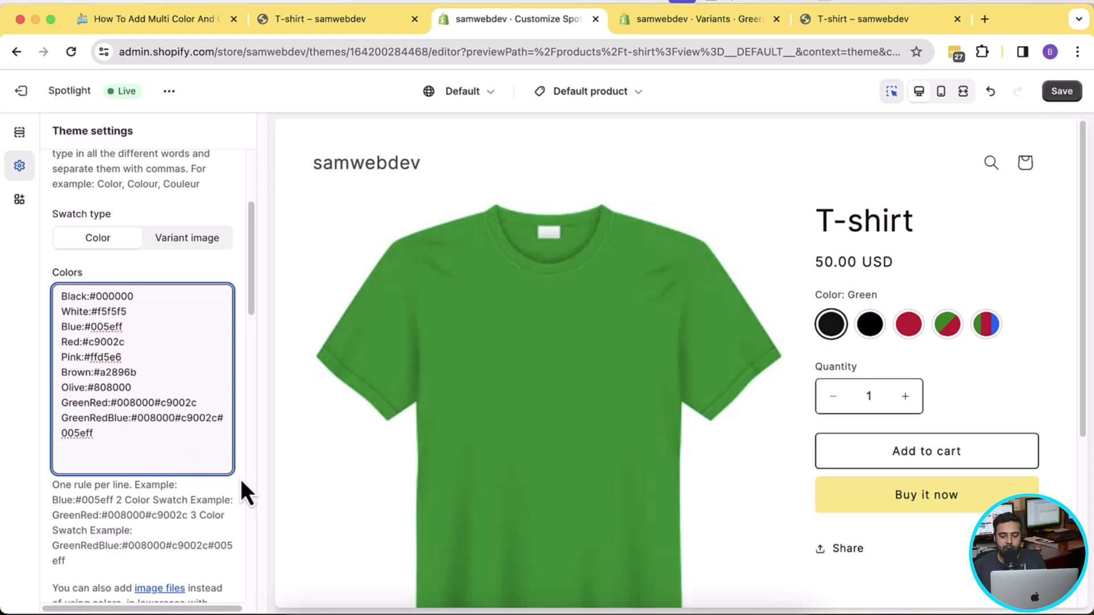
pyautogui.press('Left')
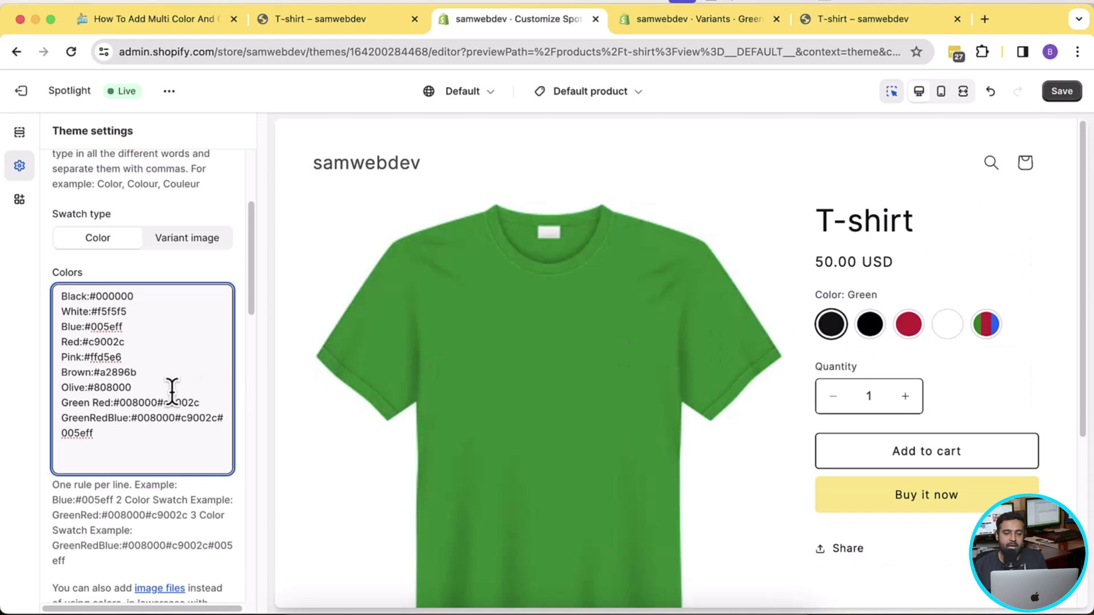
pyautogui.press('BackSpace')
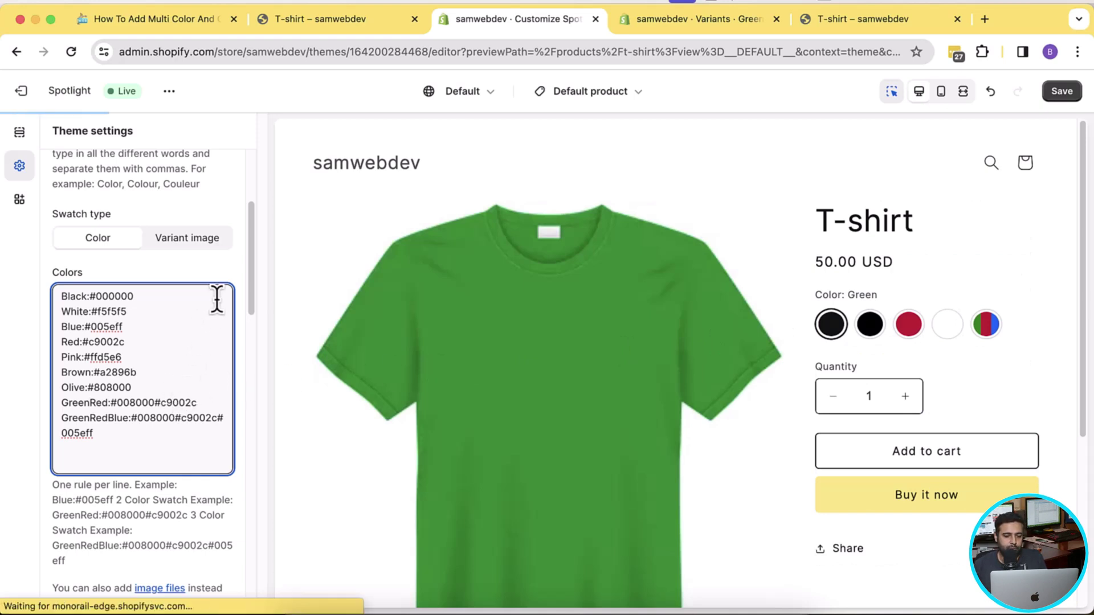
# Try the Square swatch style for the color swatches in the theme settings
pyautogui.scroll(-5, 216, 299)
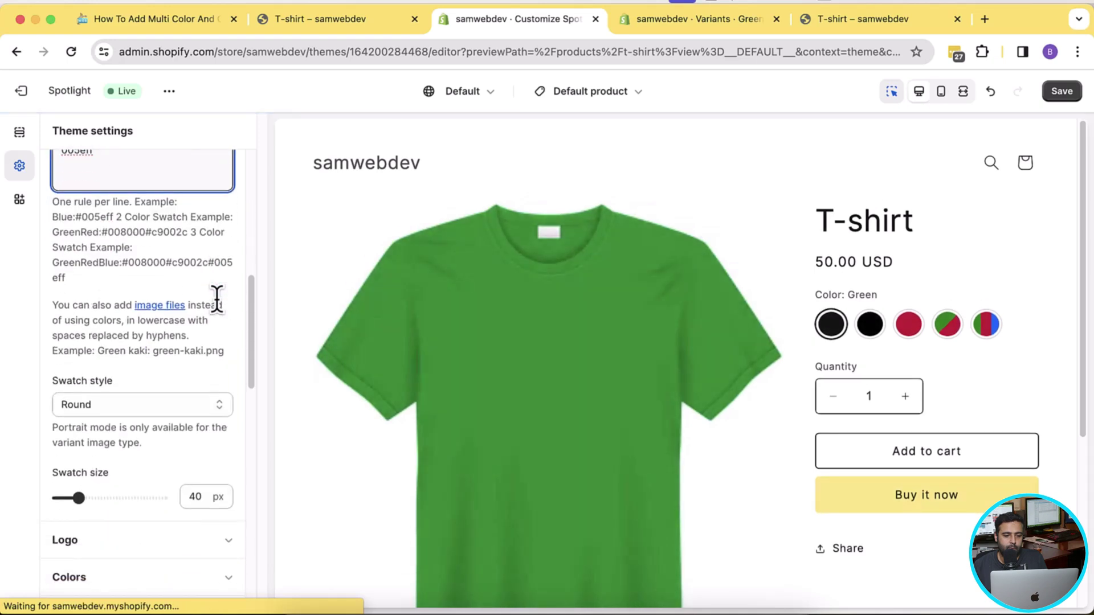
pyautogui.scroll(-5, 217, 299)
pyautogui.scroll(3, 216, 298)
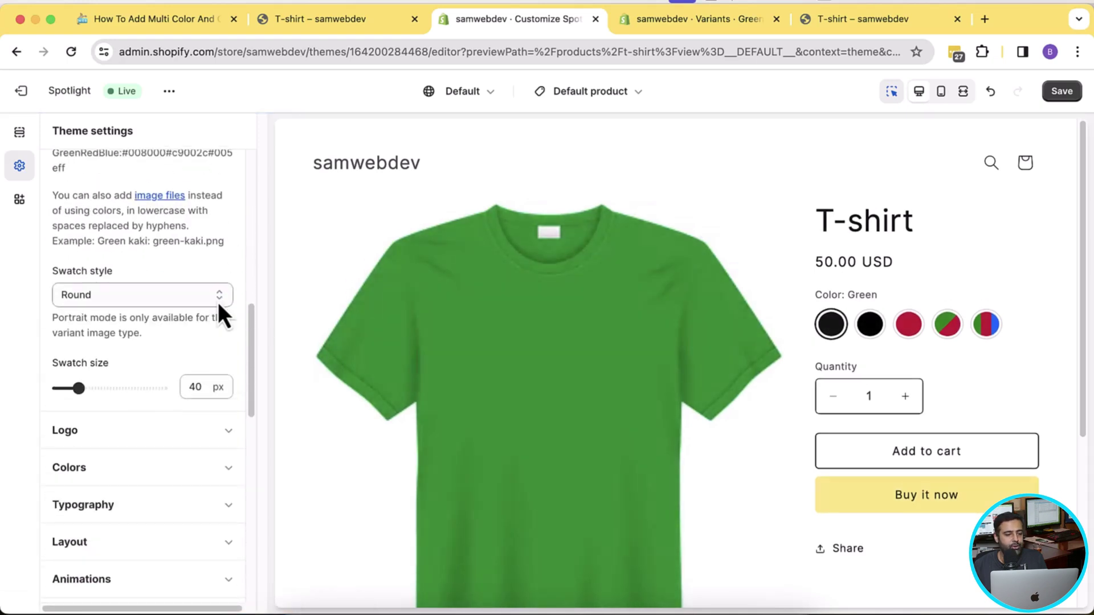
pyautogui.click(218, 295)
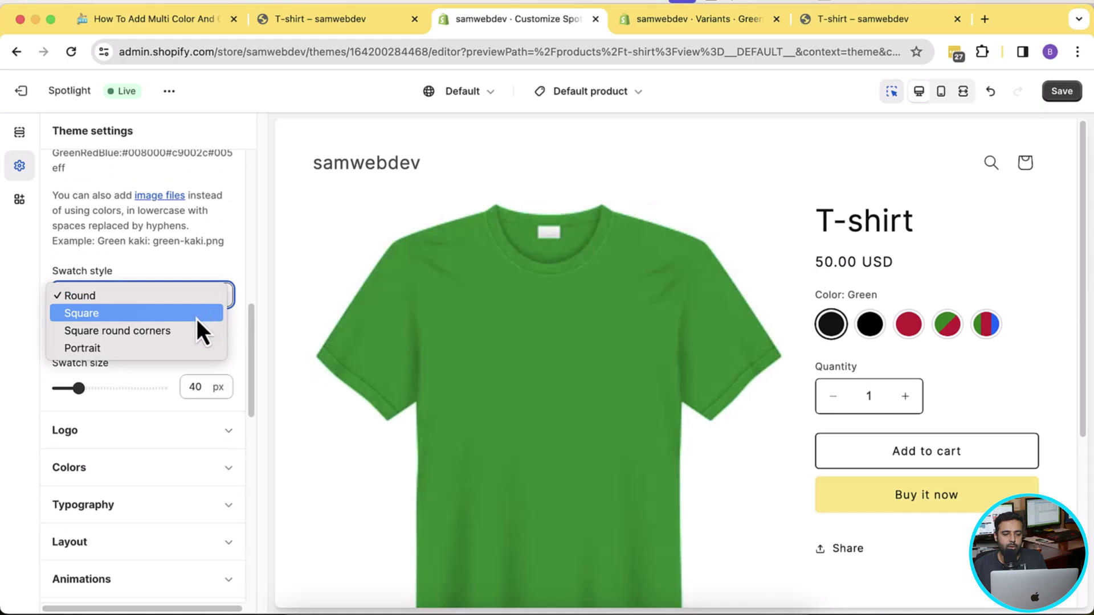
pyautogui.click(197, 314)
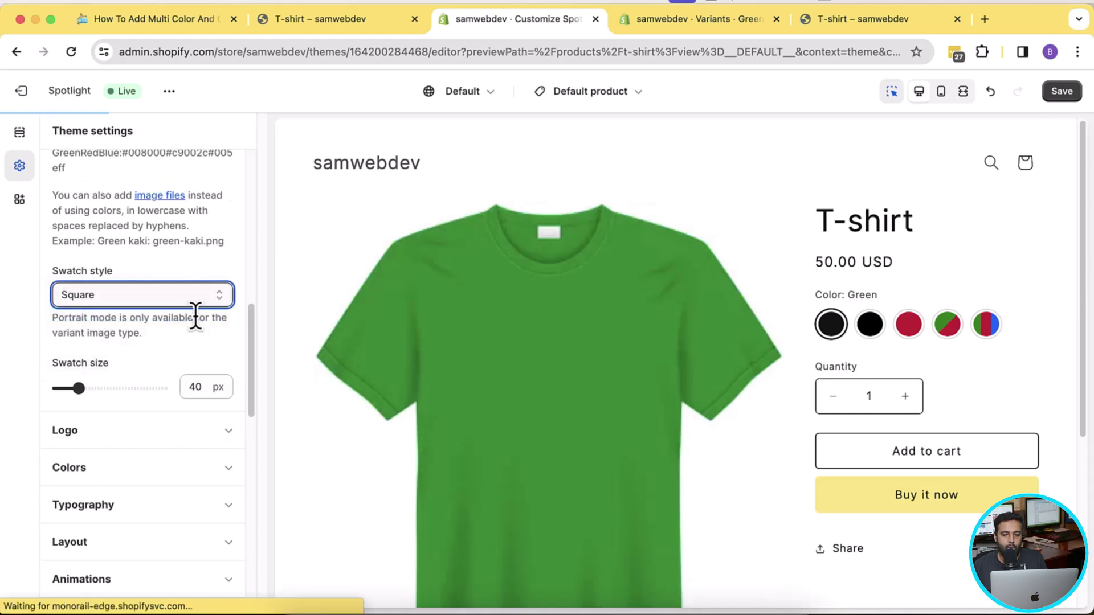
# Set the swatch style to Square round corners and increase the swatch size to 70 px
pyautogui.click(197, 294)
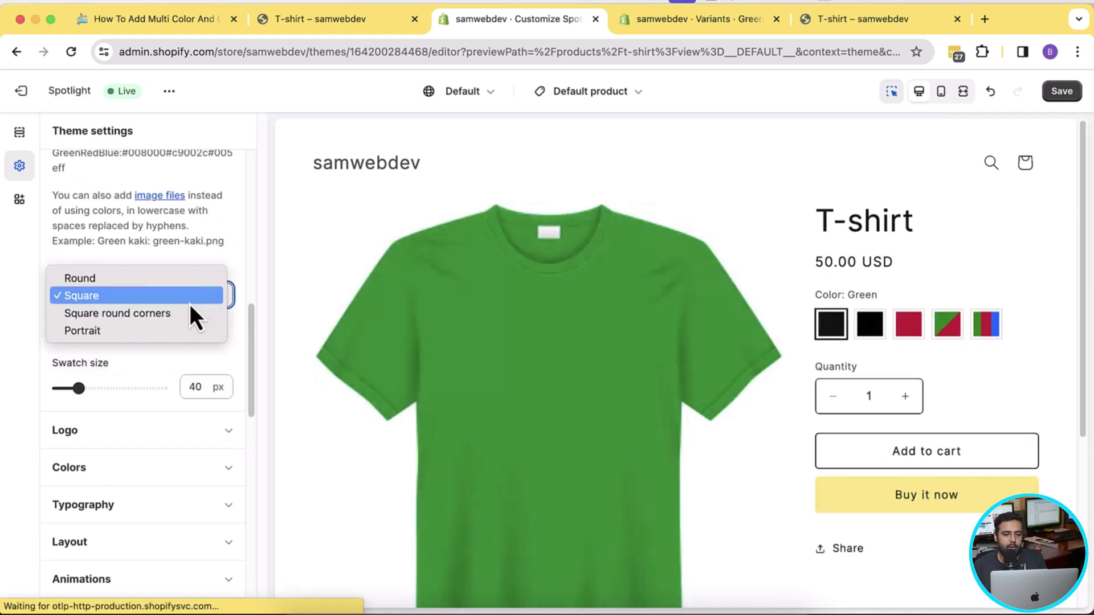
pyautogui.click(184, 314)
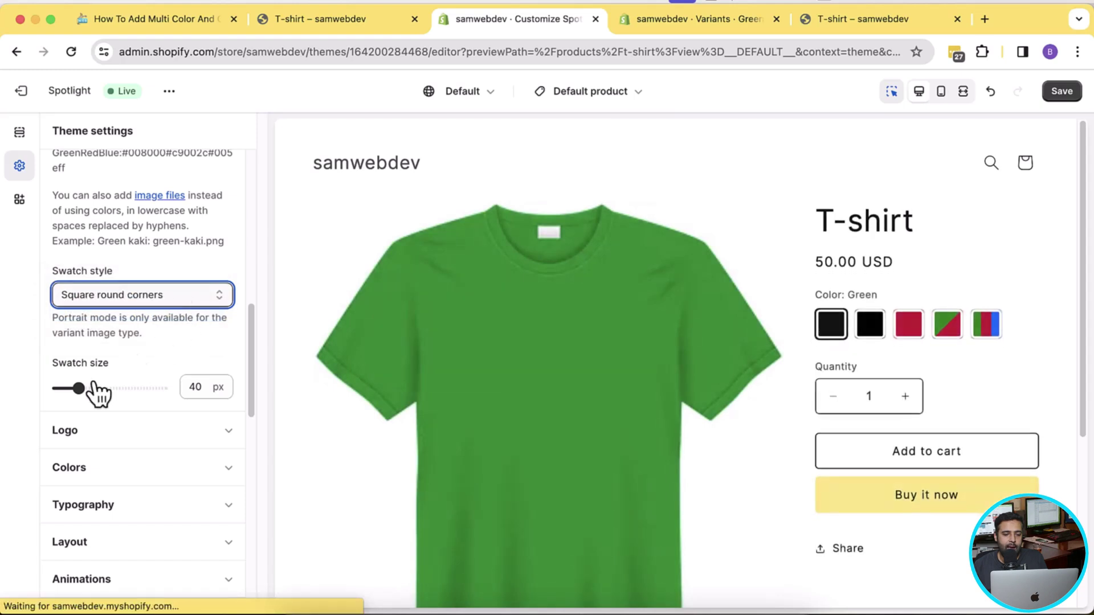
pyautogui.moveTo(88, 393); pyautogui.dragTo(110, 390)
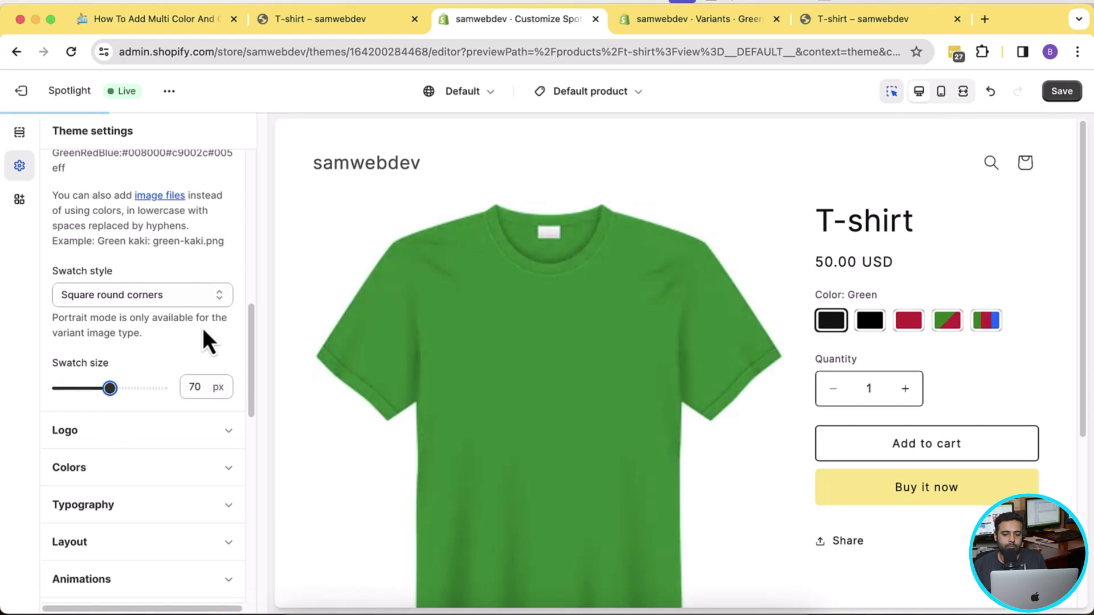